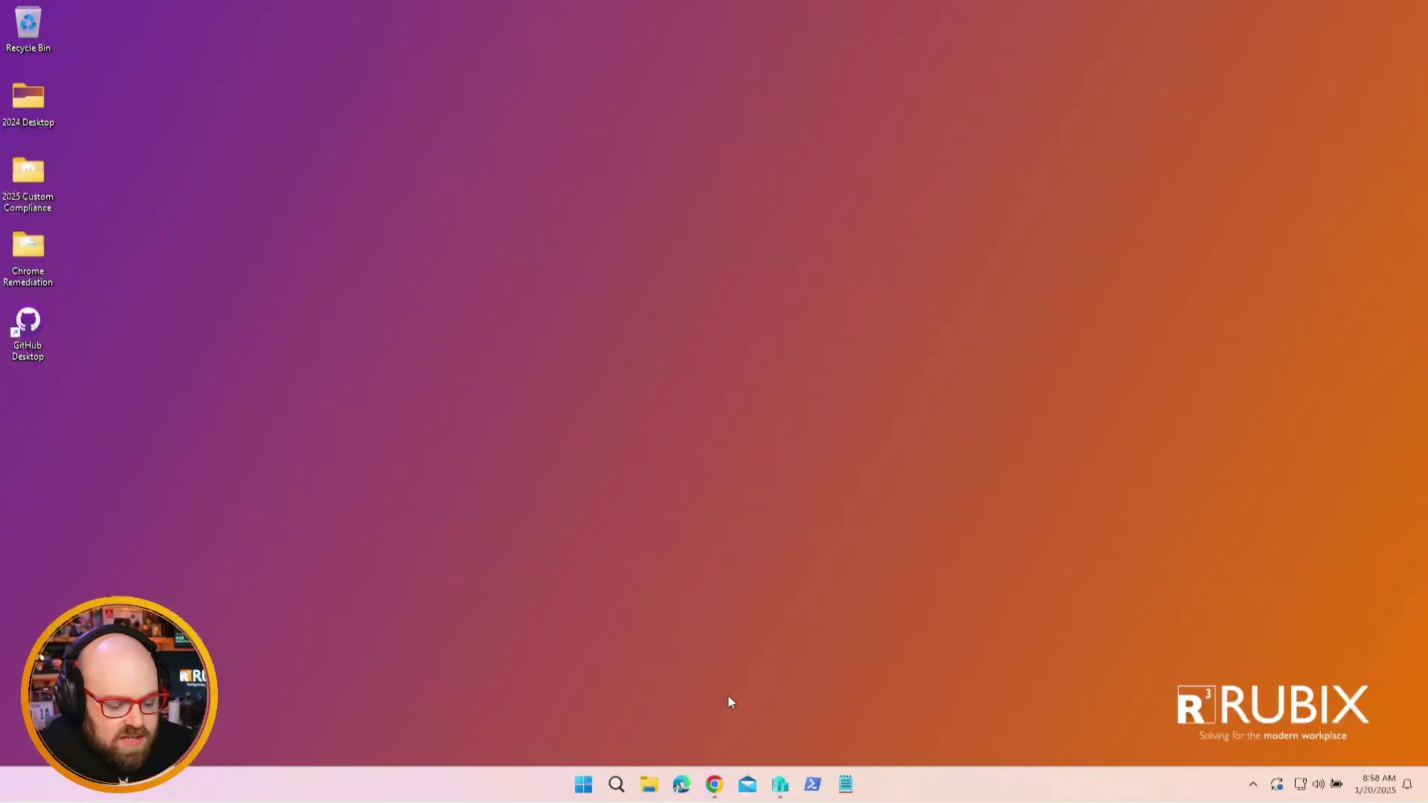
Sign in to Robopack with the Entra ID account to reach the home dashboard.
{"action": "left_click", "coordinate": [710, 788]}
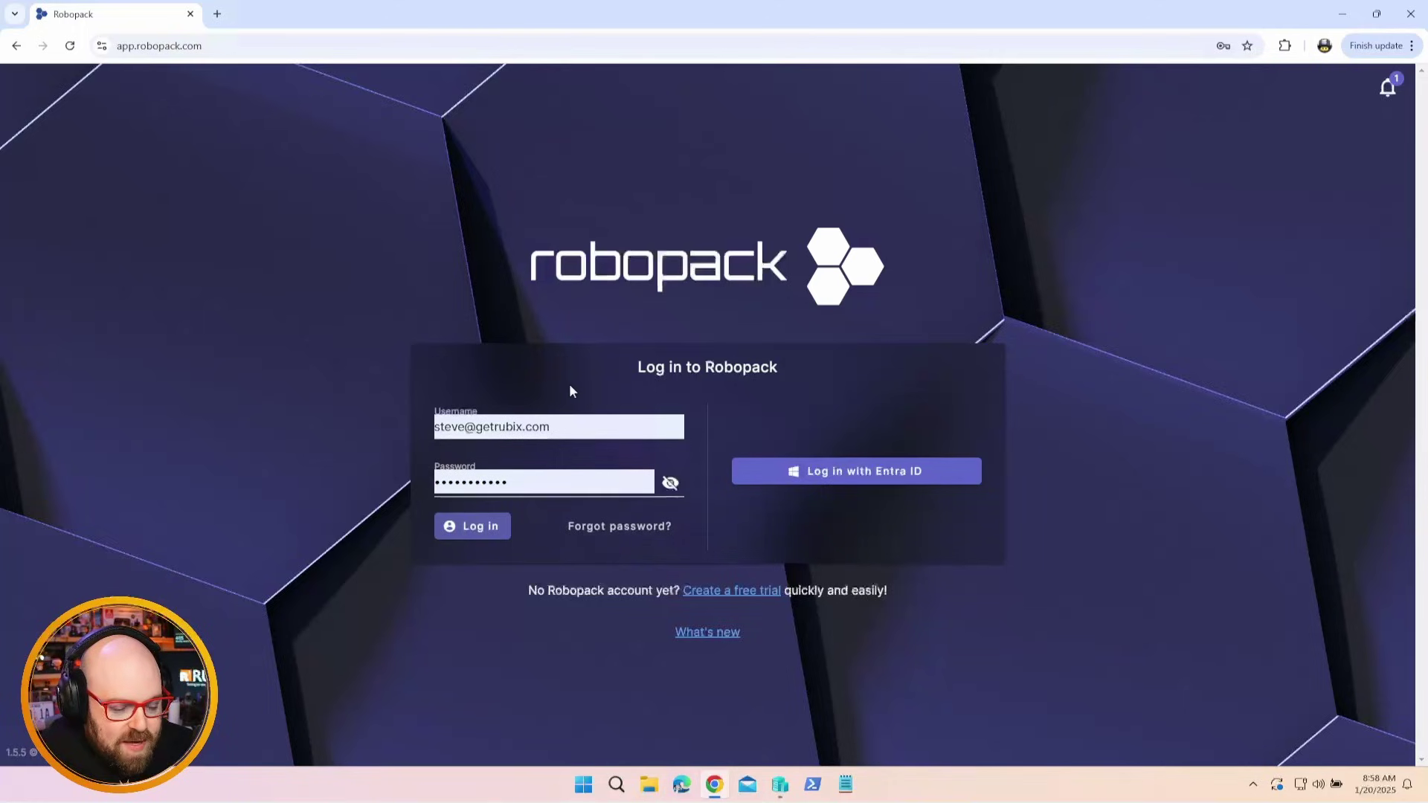
{"action": "left_click", "coordinate": [813, 488]}
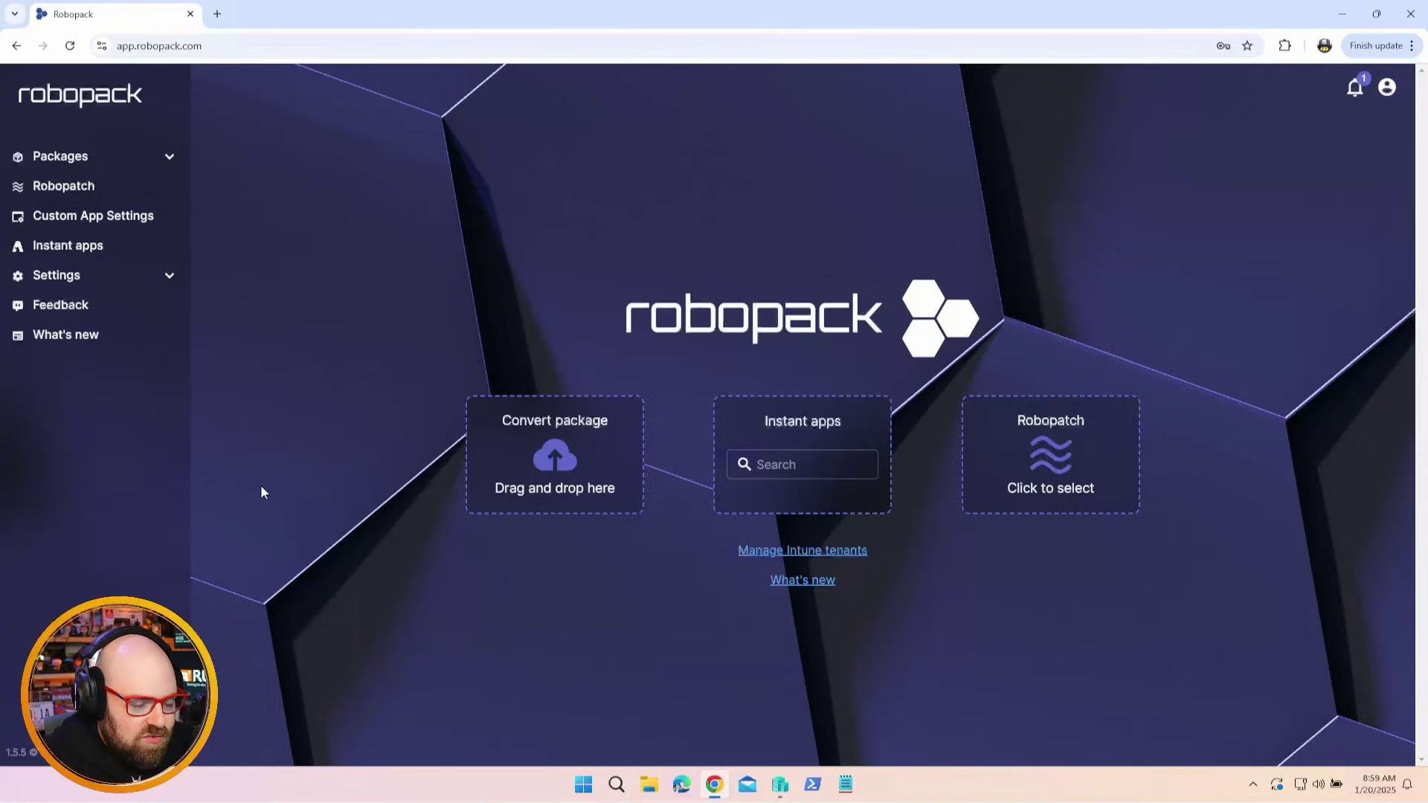
Open the Tenants settings and review the Contoso and Rubix Dev tenant permissions.
{"action": "left_click", "coordinate": [56, 274]}
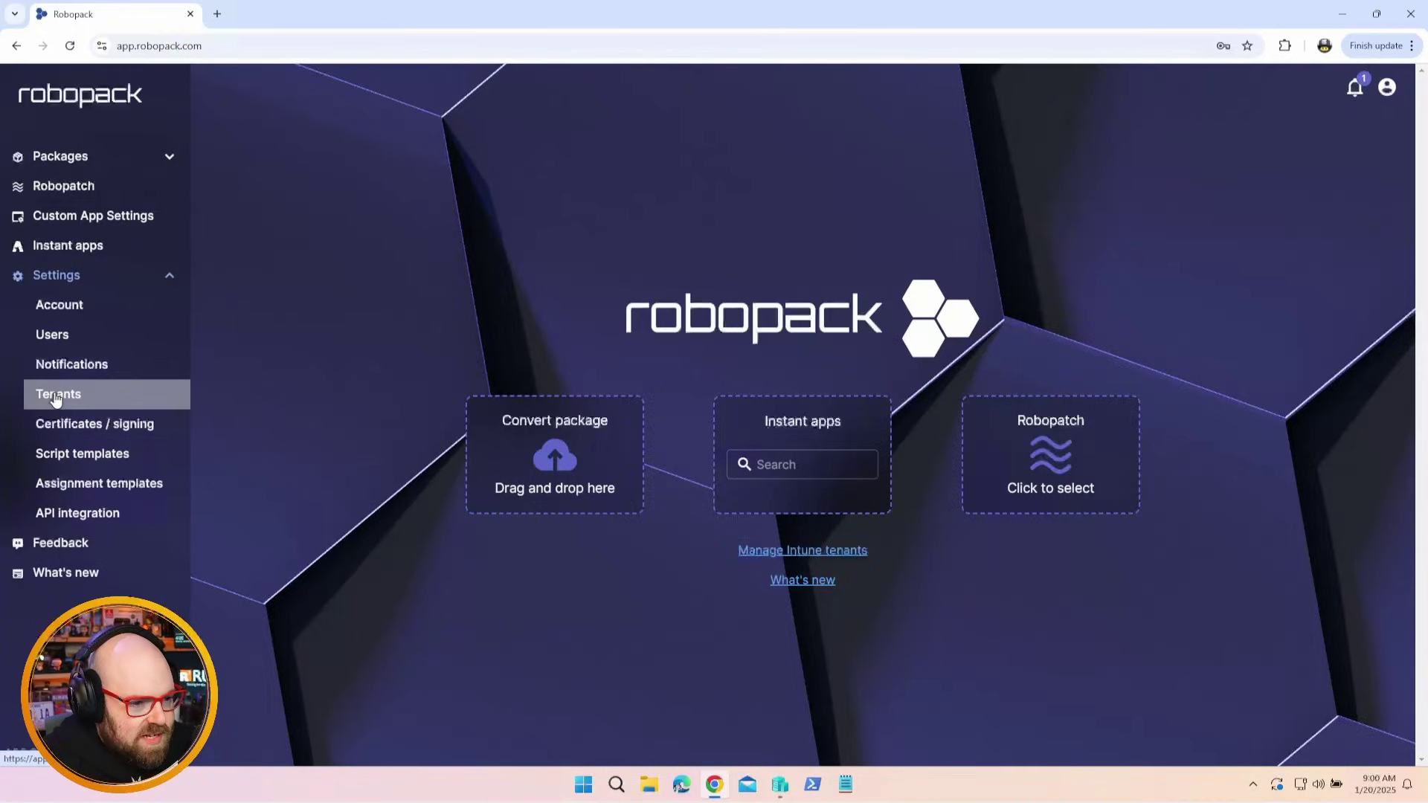
{"action": "left_click", "coordinate": [55, 397]}
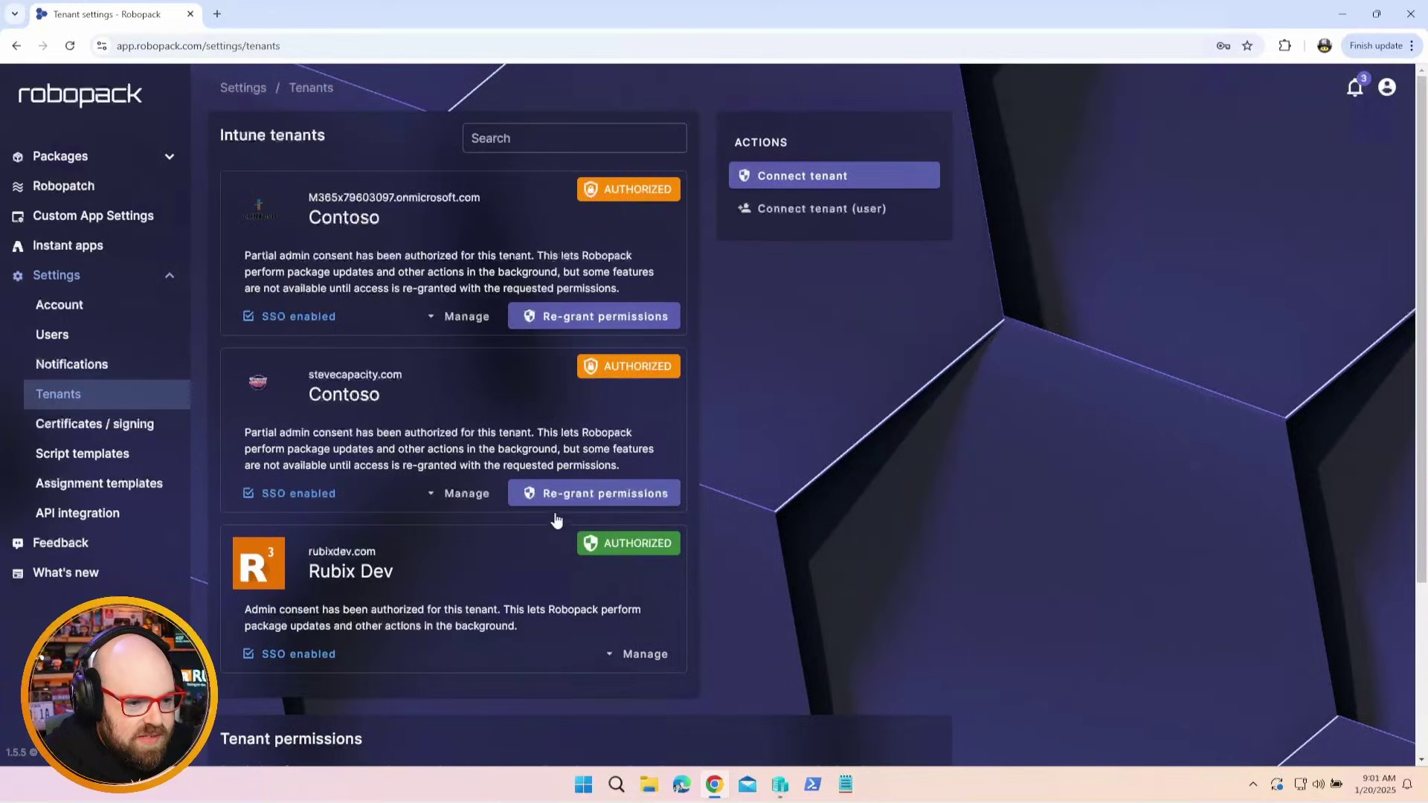
{"action": "scroll", "coordinate": [459, 286], "scroll_direction": "down", "scroll_amount": 1}
{"action": "scroll", "coordinate": [459, 286], "scroll_direction": "down", "scroll_amount": 2}
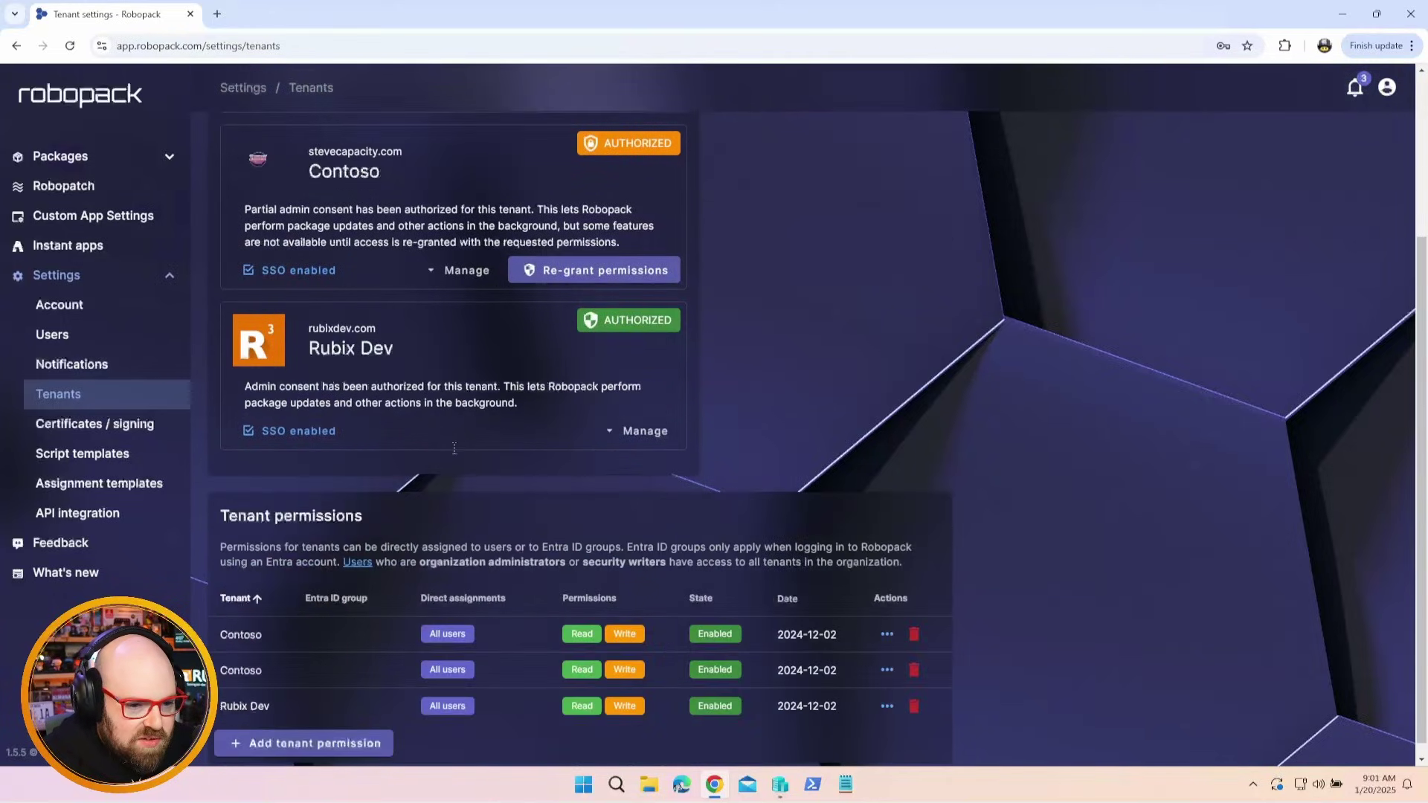
{"action": "scroll", "coordinate": [499, 270], "scroll_direction": "up", "scroll_amount": 3}
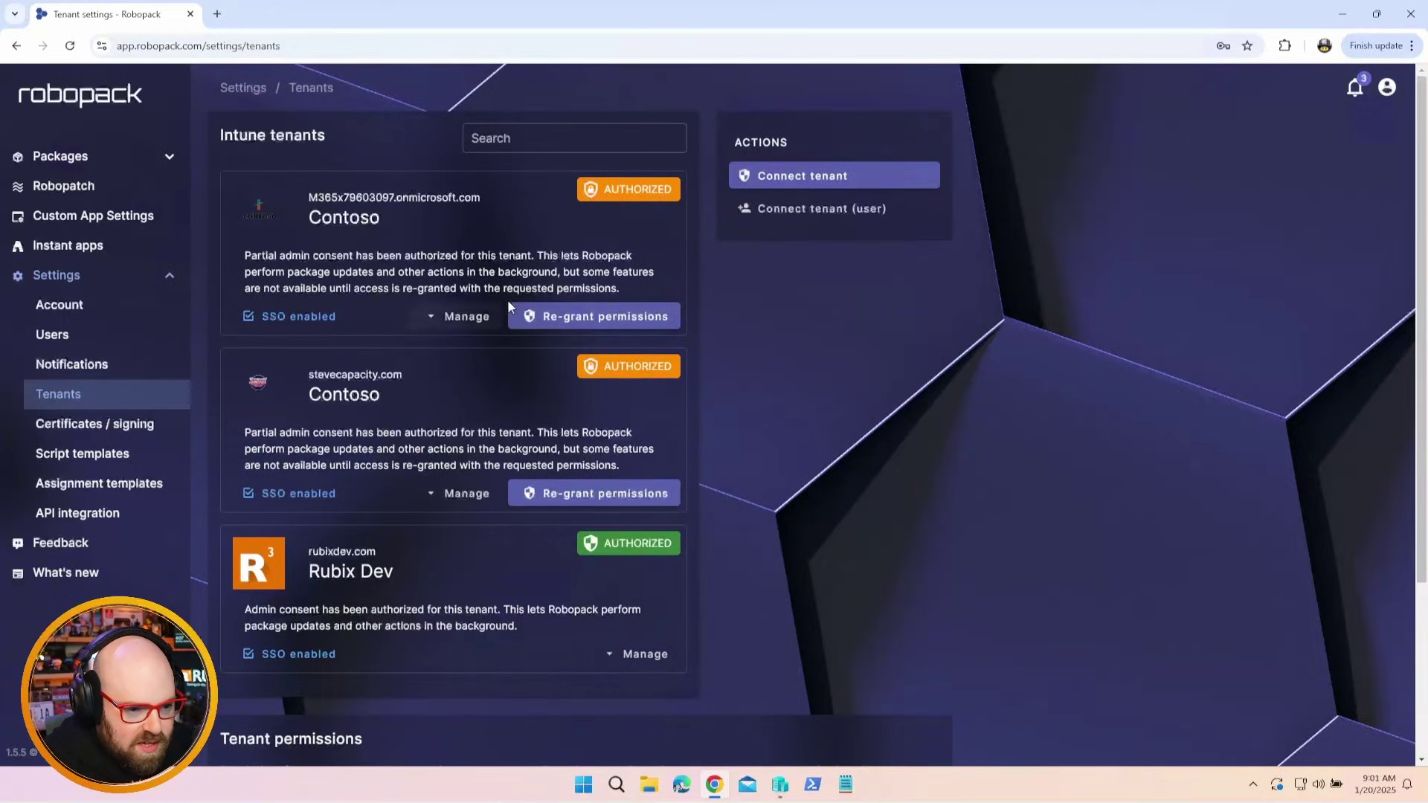
{"action": "scroll", "coordinate": [554, 394], "scroll_direction": "down", "scroll_amount": 2}
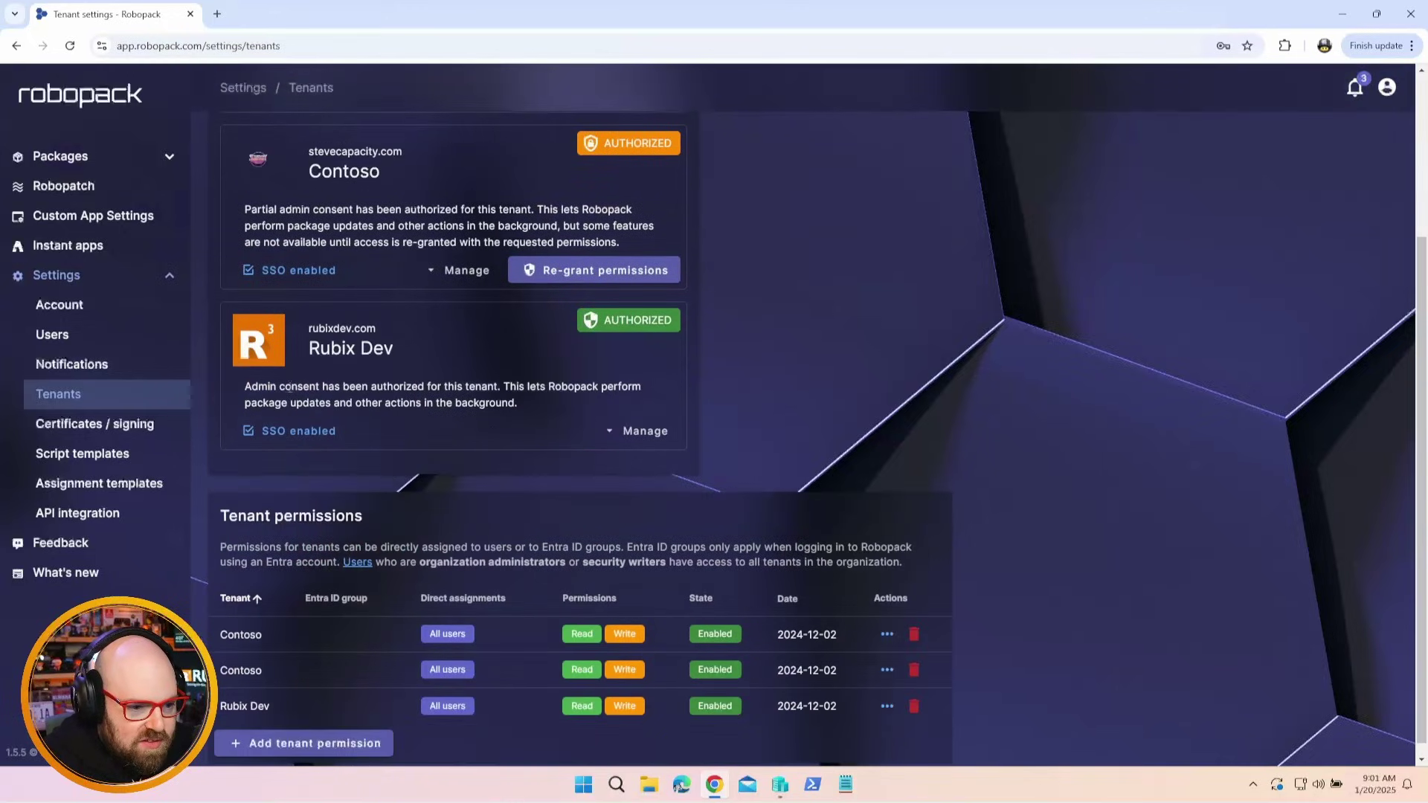
{"action": "left_click", "coordinate": [624, 433]}
{"action": "scroll", "coordinate": [452, 435], "scroll_direction": "down", "scroll_amount": 1}
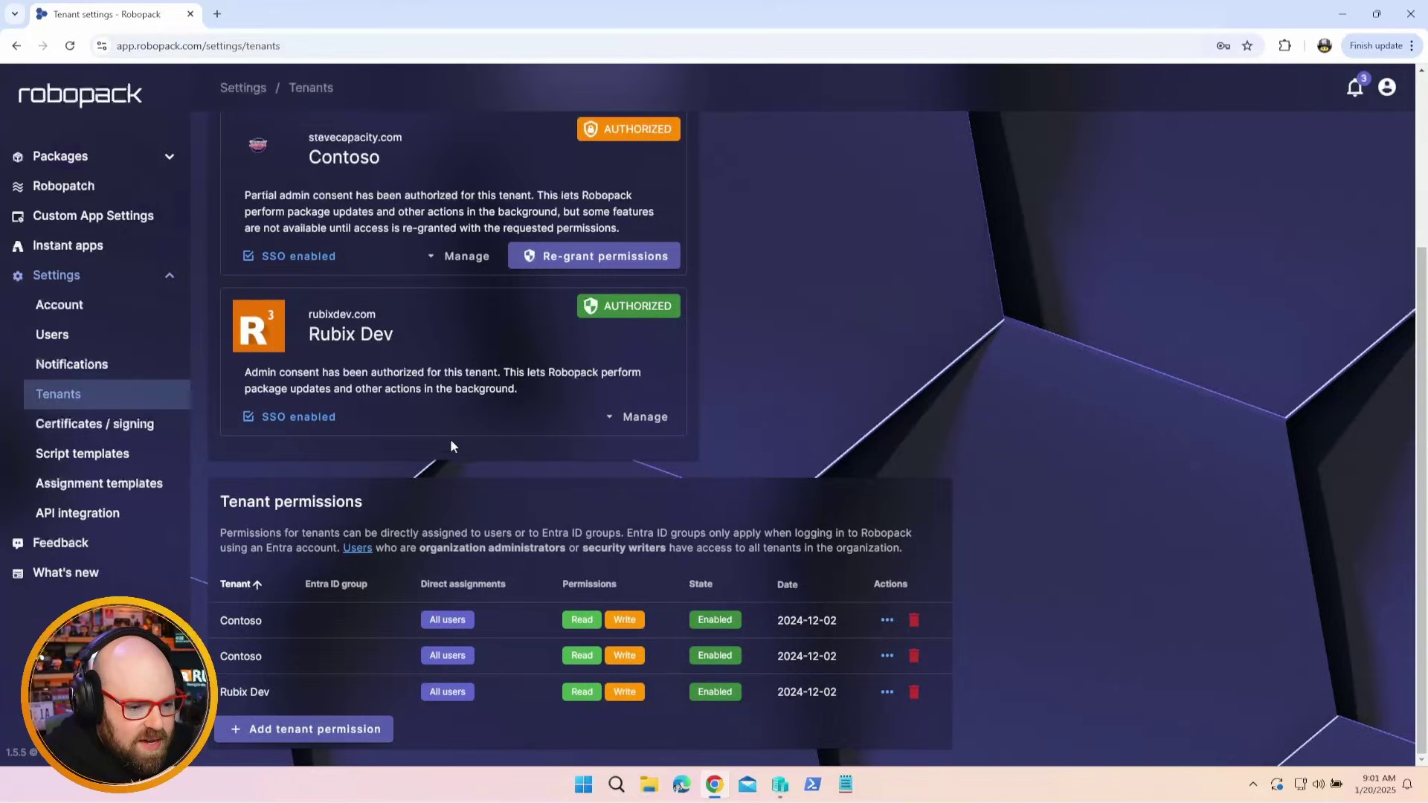
{"action": "scroll", "coordinate": [465, 650], "scroll_direction": "up", "scroll_amount": 2}
{"action": "scroll", "coordinate": [546, 527], "scroll_direction": "down", "scroll_amount": 1}
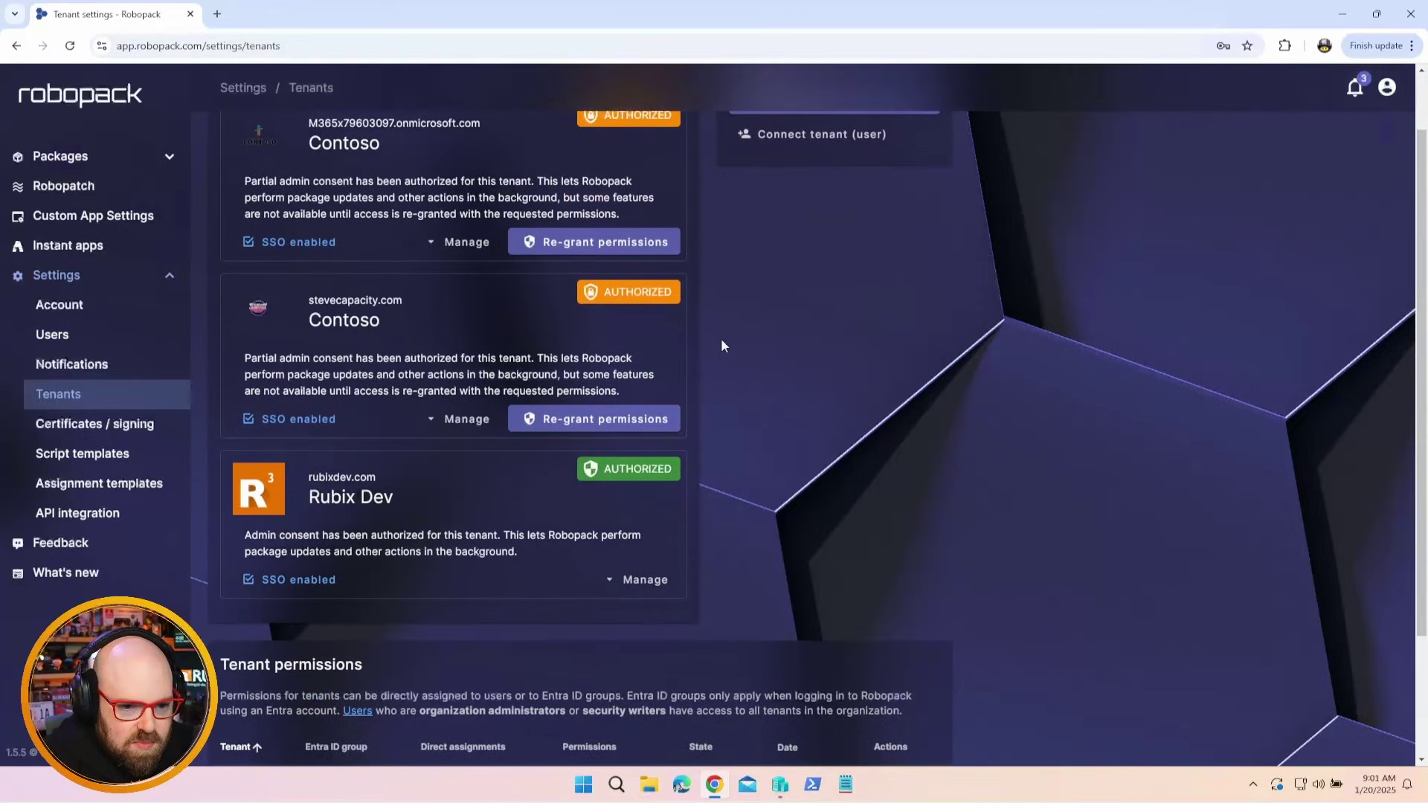
{"action": "scroll", "coordinate": [721, 346], "scroll_direction": "up", "scroll_amount": 1}
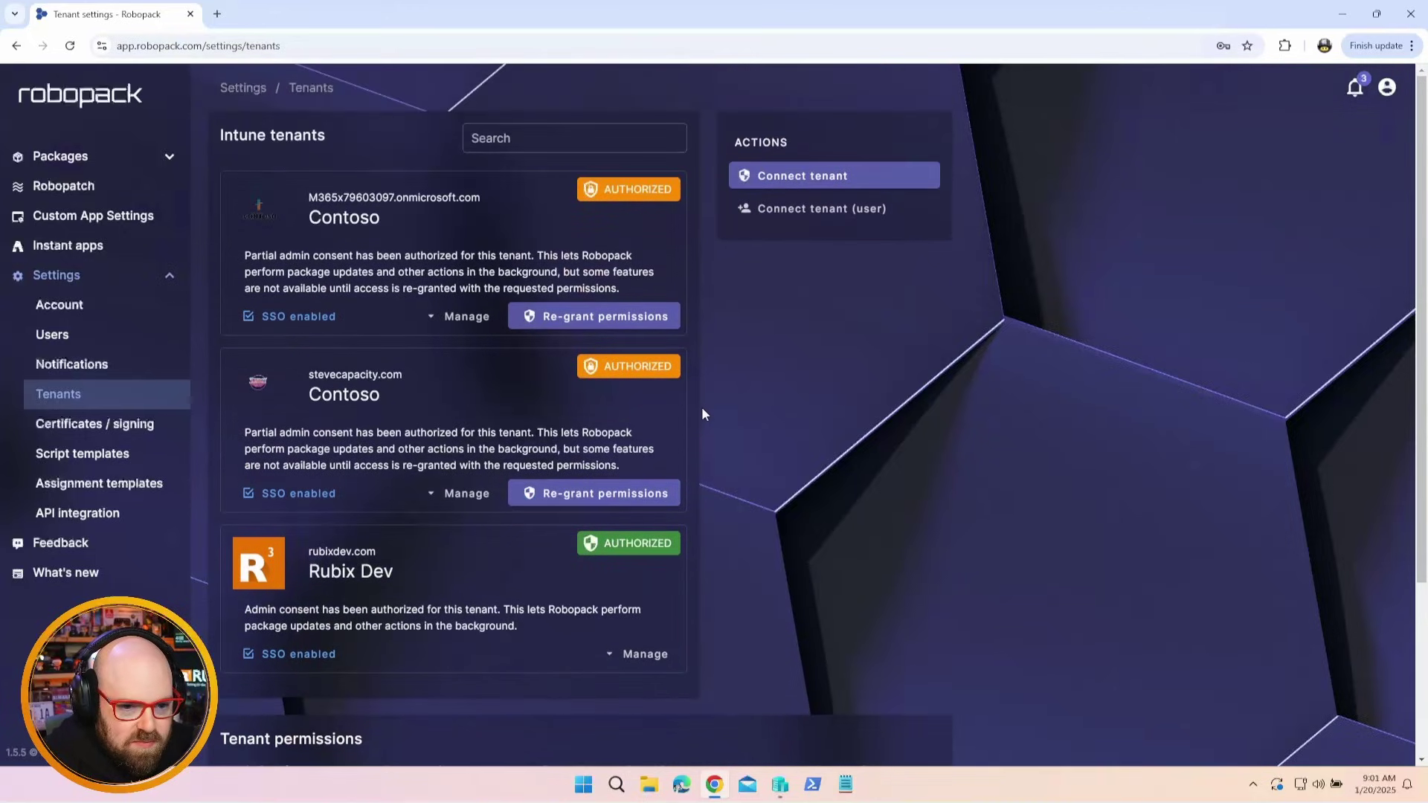
Connect the Rubix Labs tenant by granting admin consent with the rubixlab.io account.
{"action": "left_click", "coordinate": [846, 180]}
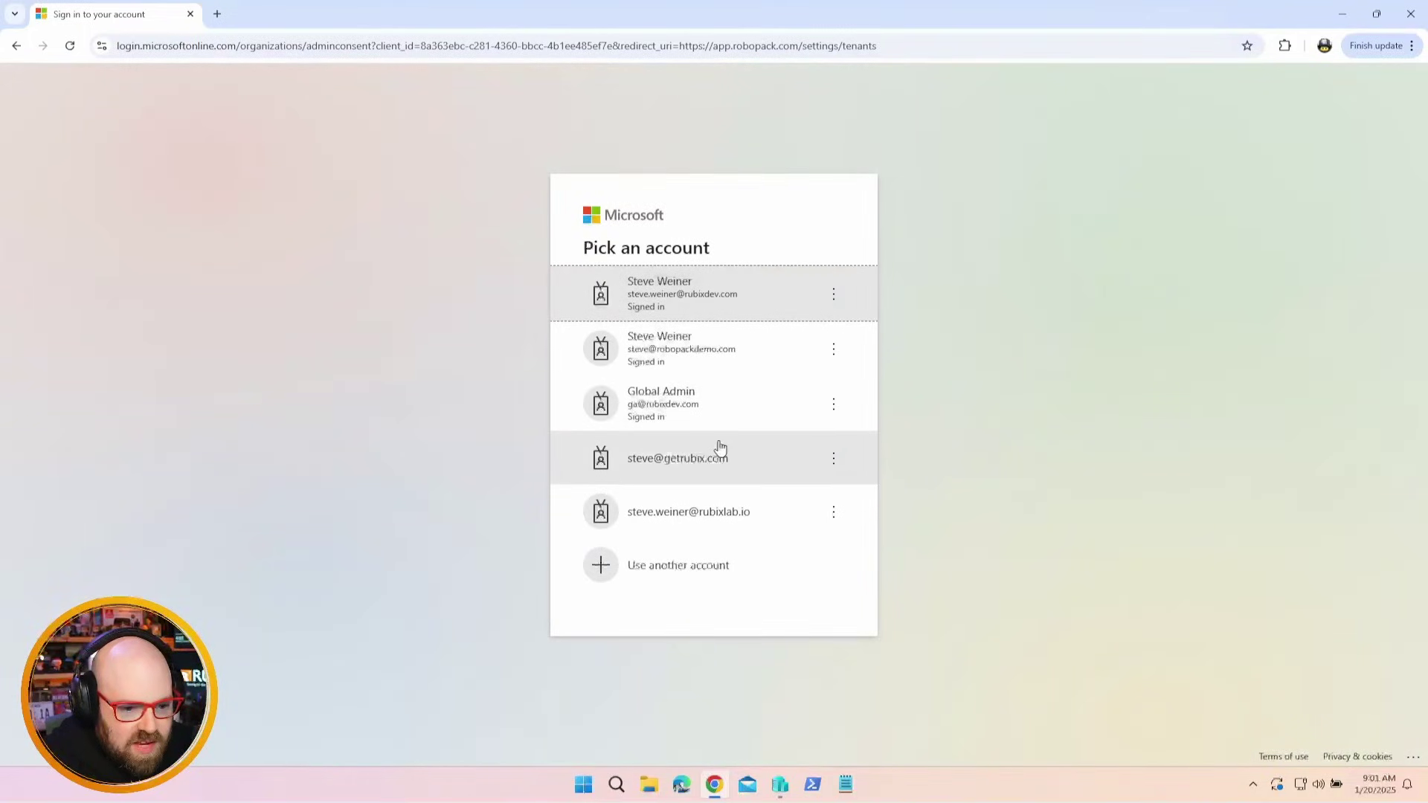
{"action": "left_click", "coordinate": [689, 516]}
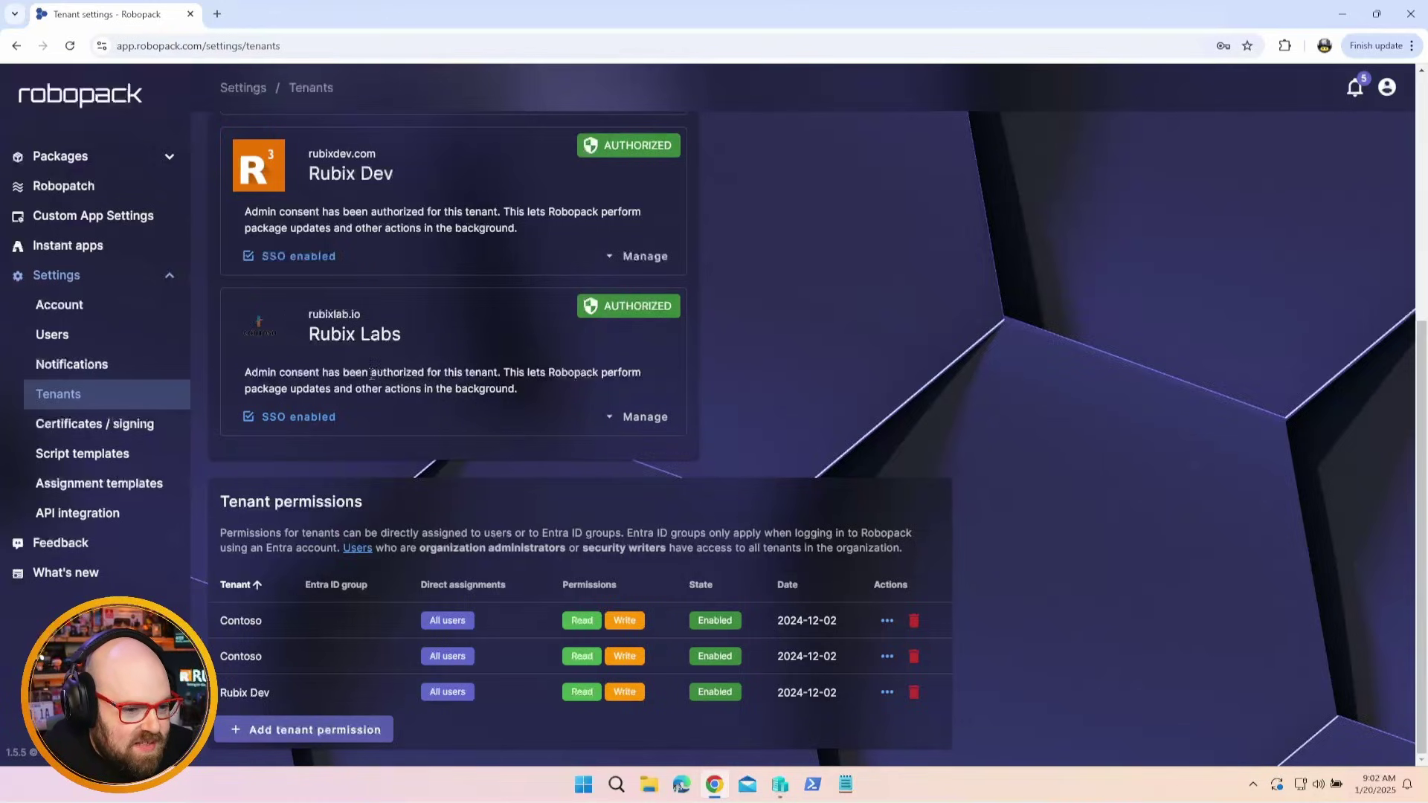
{"action": "scroll", "coordinate": [401, 332], "scroll_direction": "up", "scroll_amount": 3}
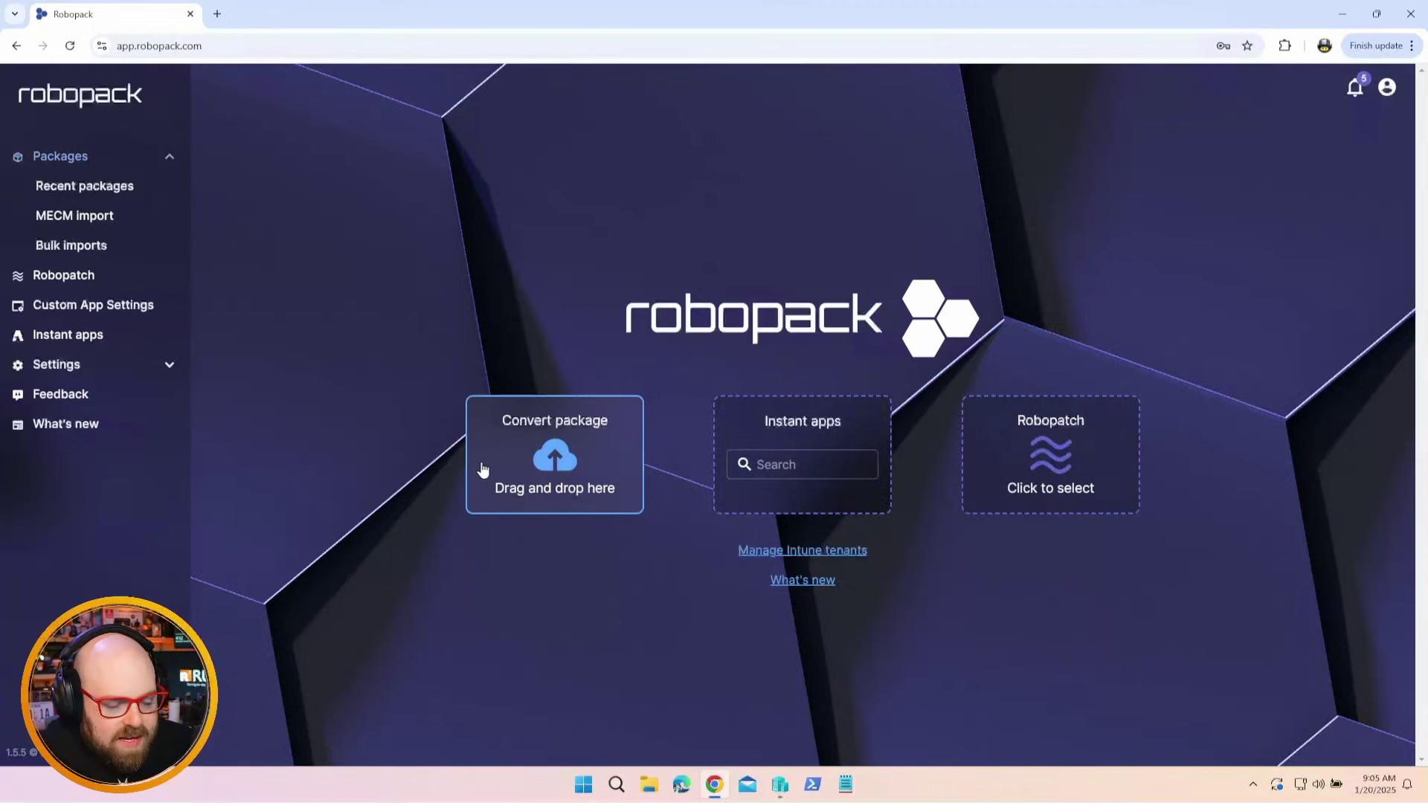
Load the Google Chrome enterprise MSI from C:\Win32\Google Chrome into the conversion wizard.
{"action": "left_click", "coordinate": [532, 461]}
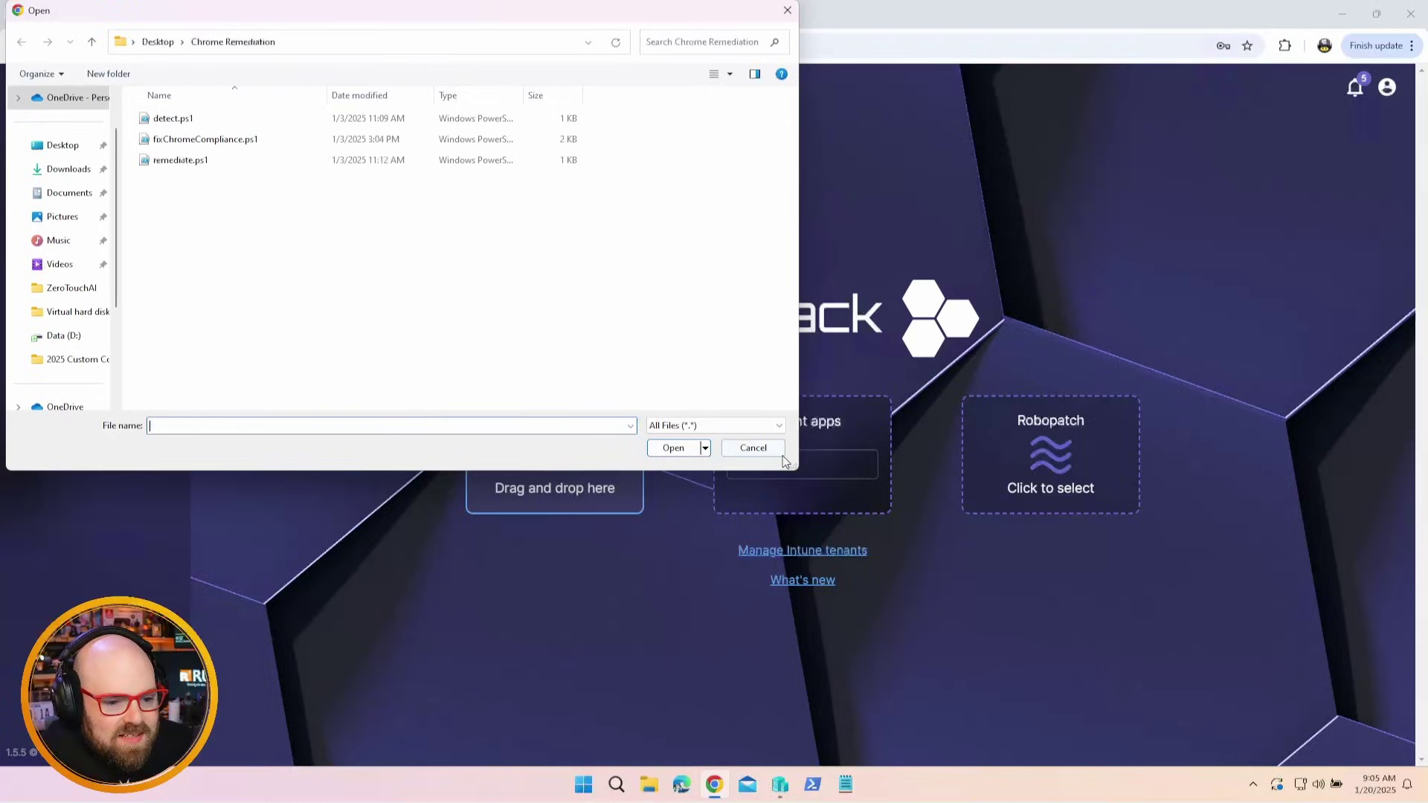
{"action": "left_click", "coordinate": [757, 449]}
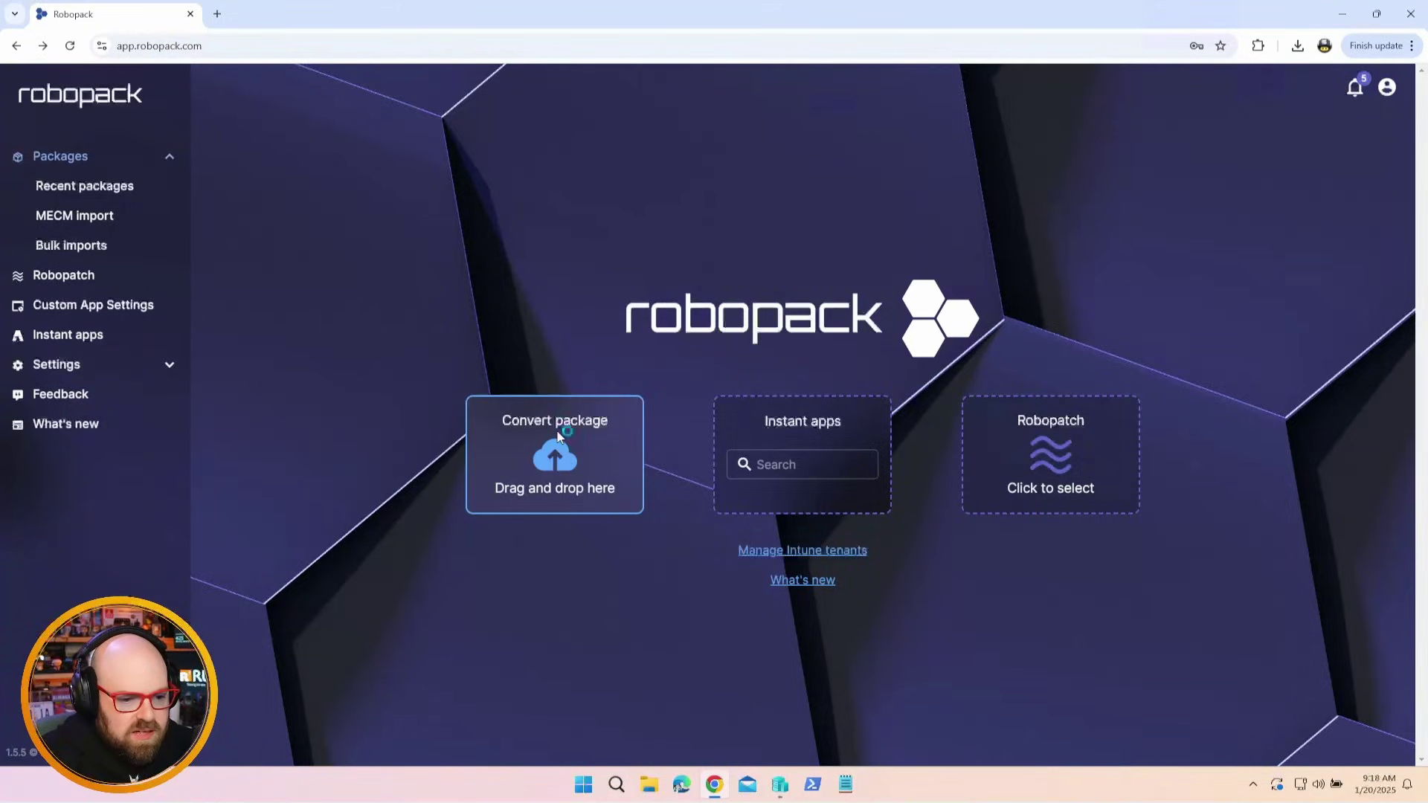
{"action": "left_click", "coordinate": [560, 435]}
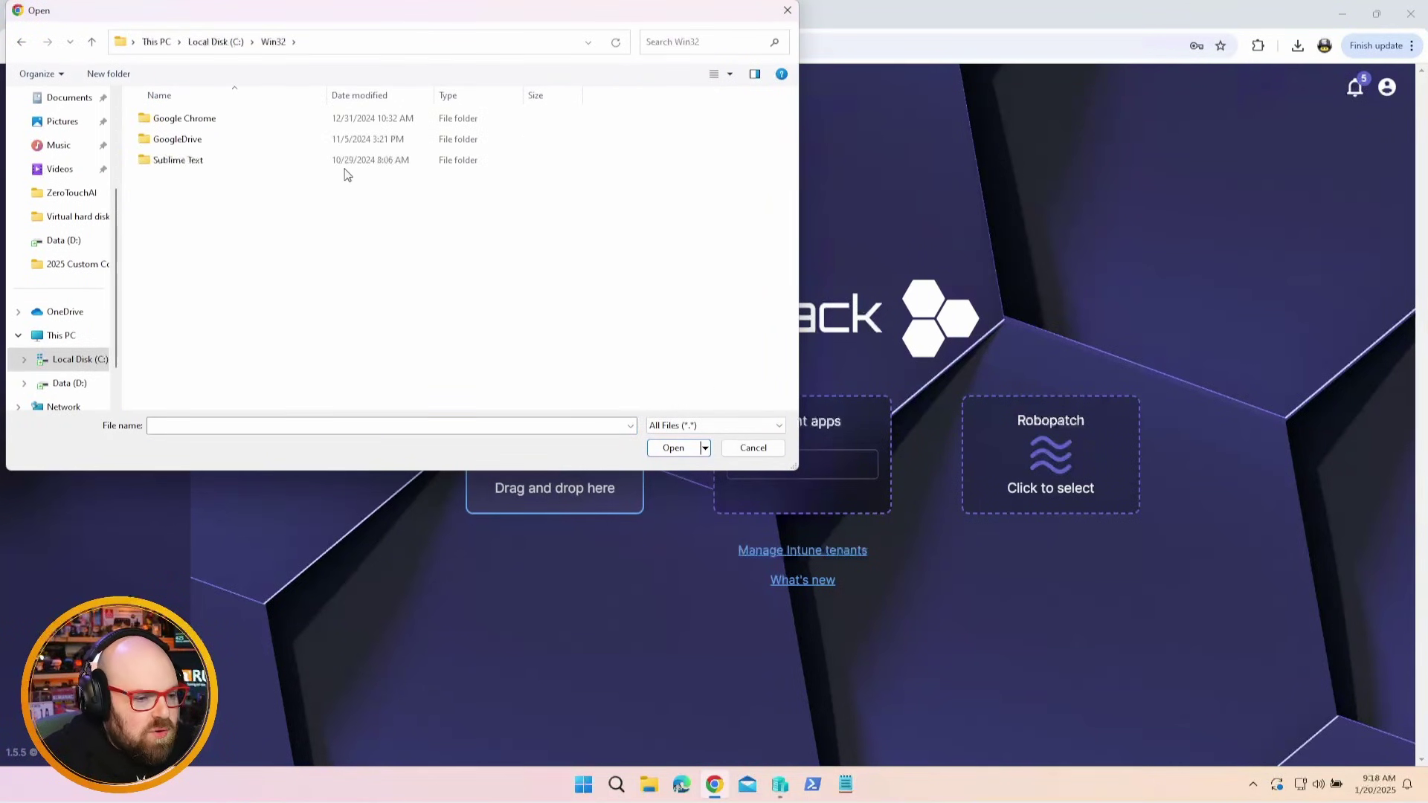
{"action": "left_click", "coordinate": [212, 126]}
{"action": "double_click", "coordinate": [212, 132]}
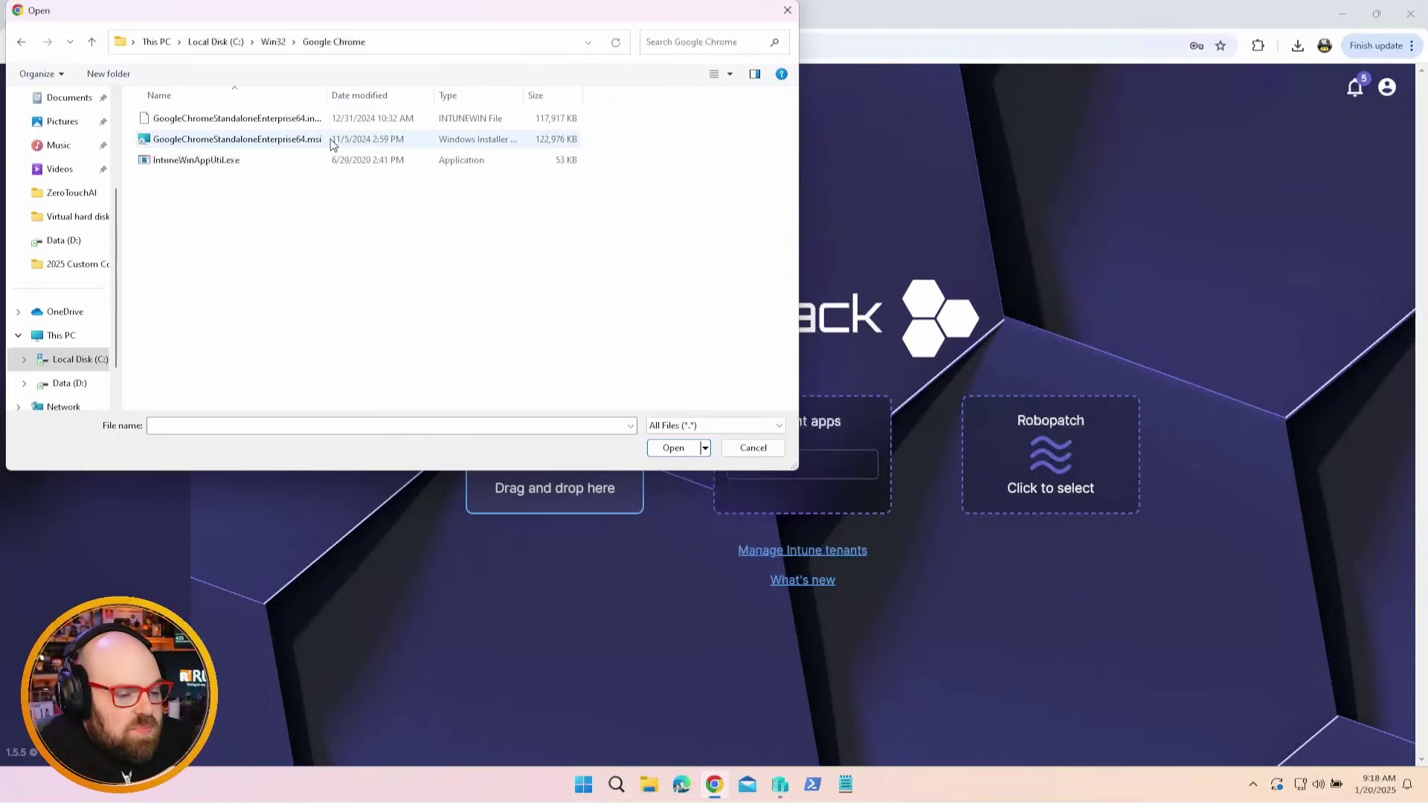
{"action": "double_click", "coordinate": [217, 142]}
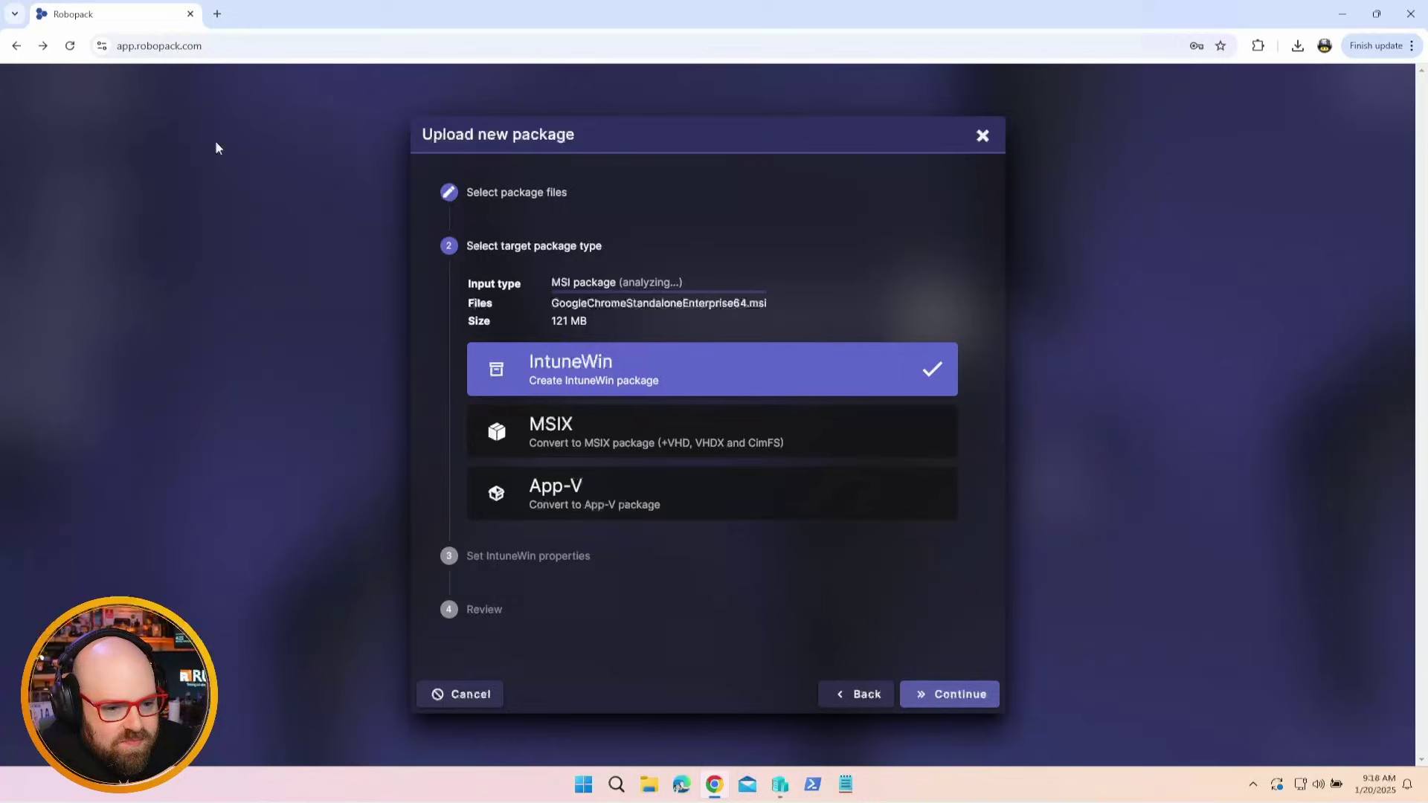
Choose IntuneWin output and review Chrome's detection rules, install context and advanced return codes.
{"action": "left_click", "coordinate": [931, 366]}
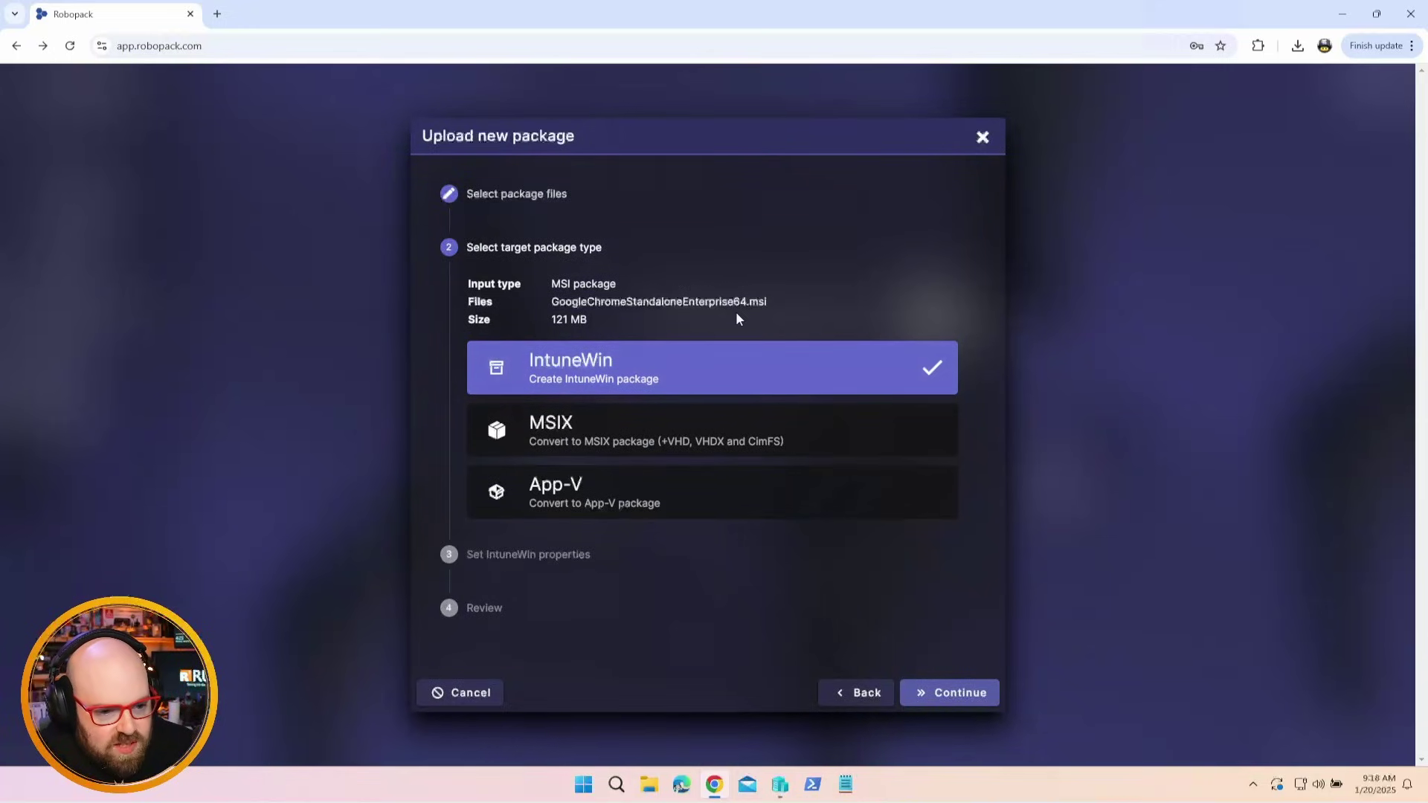
{"action": "left_click", "coordinate": [963, 694]}
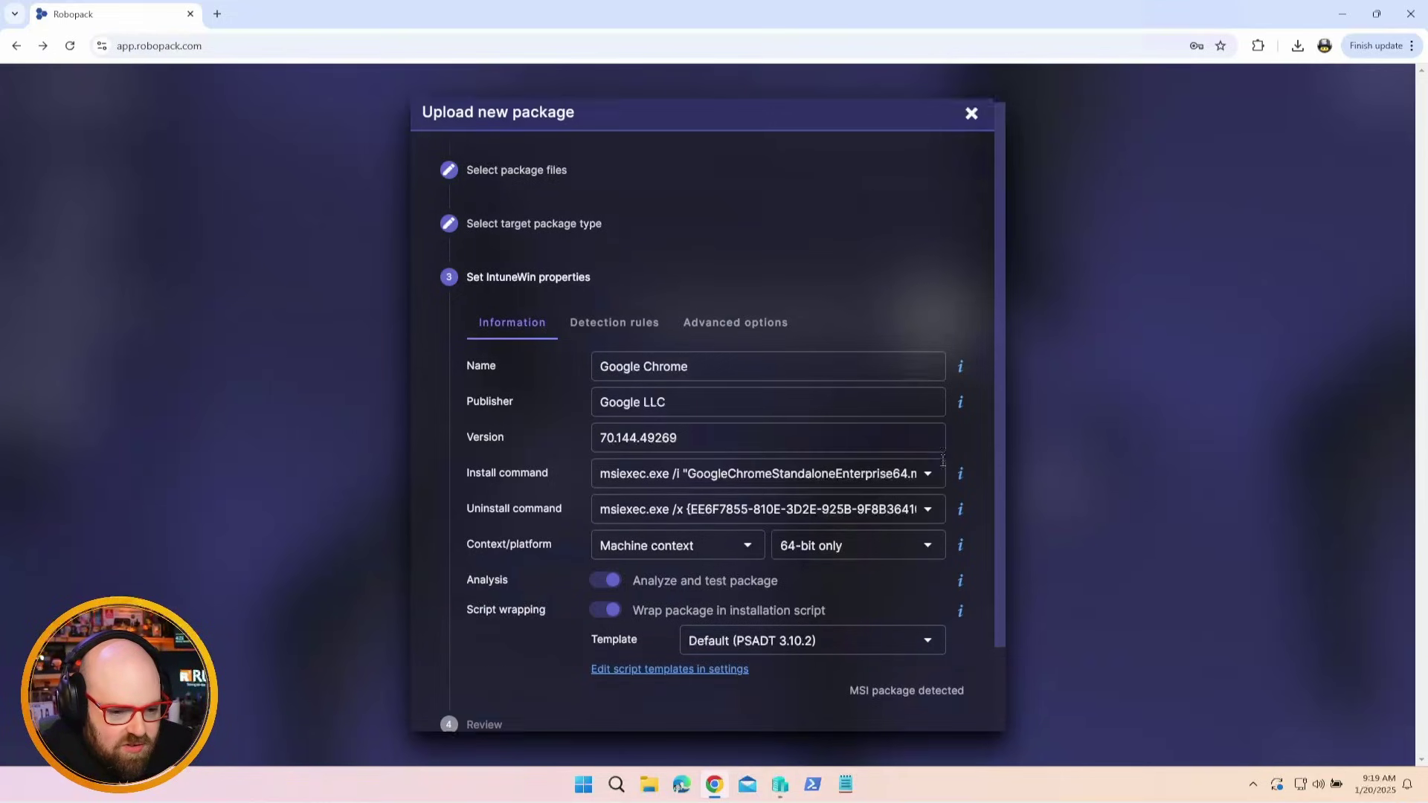
{"action": "scroll", "coordinate": [973, 419], "scroll_direction": "down", "scroll_amount": 2}
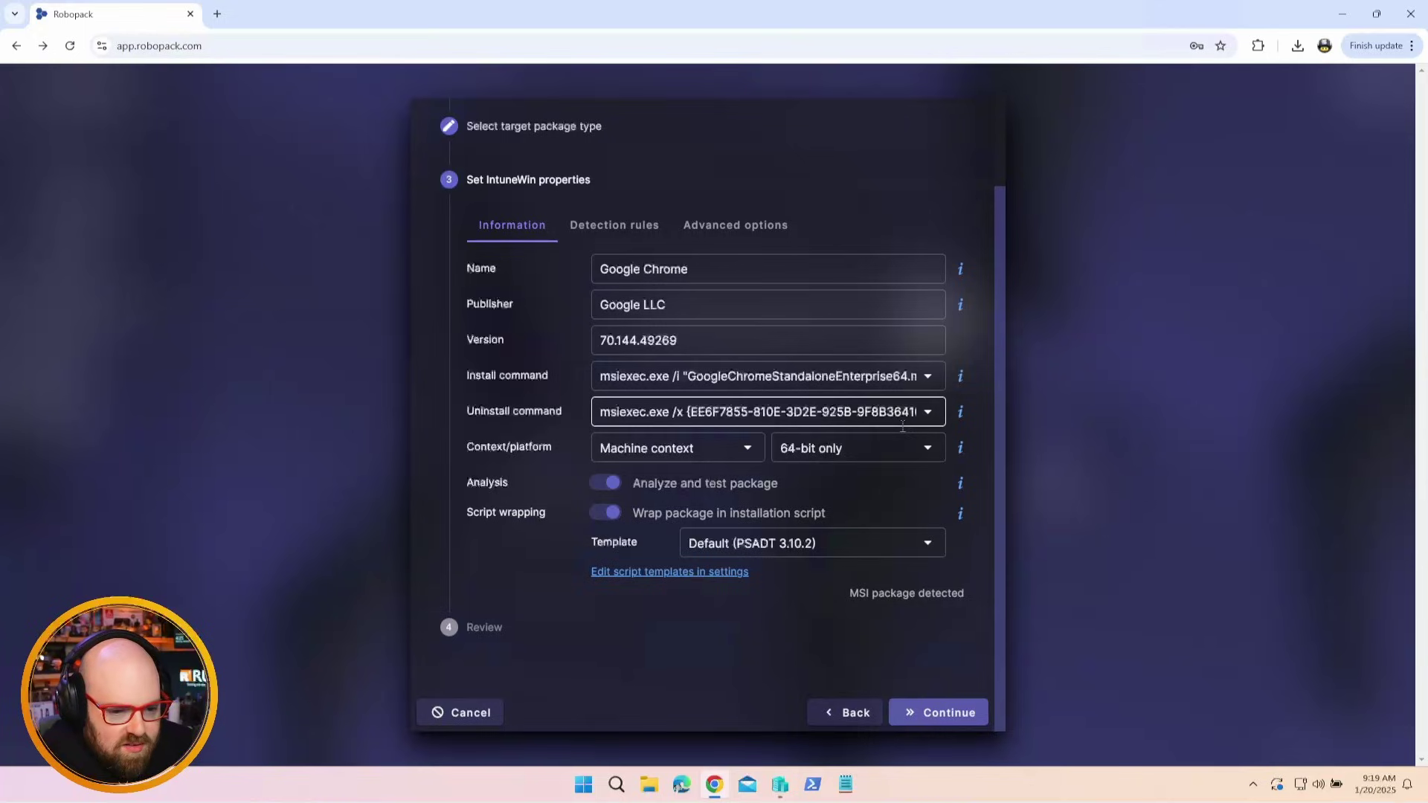
{"action": "left_click", "coordinate": [575, 224]}
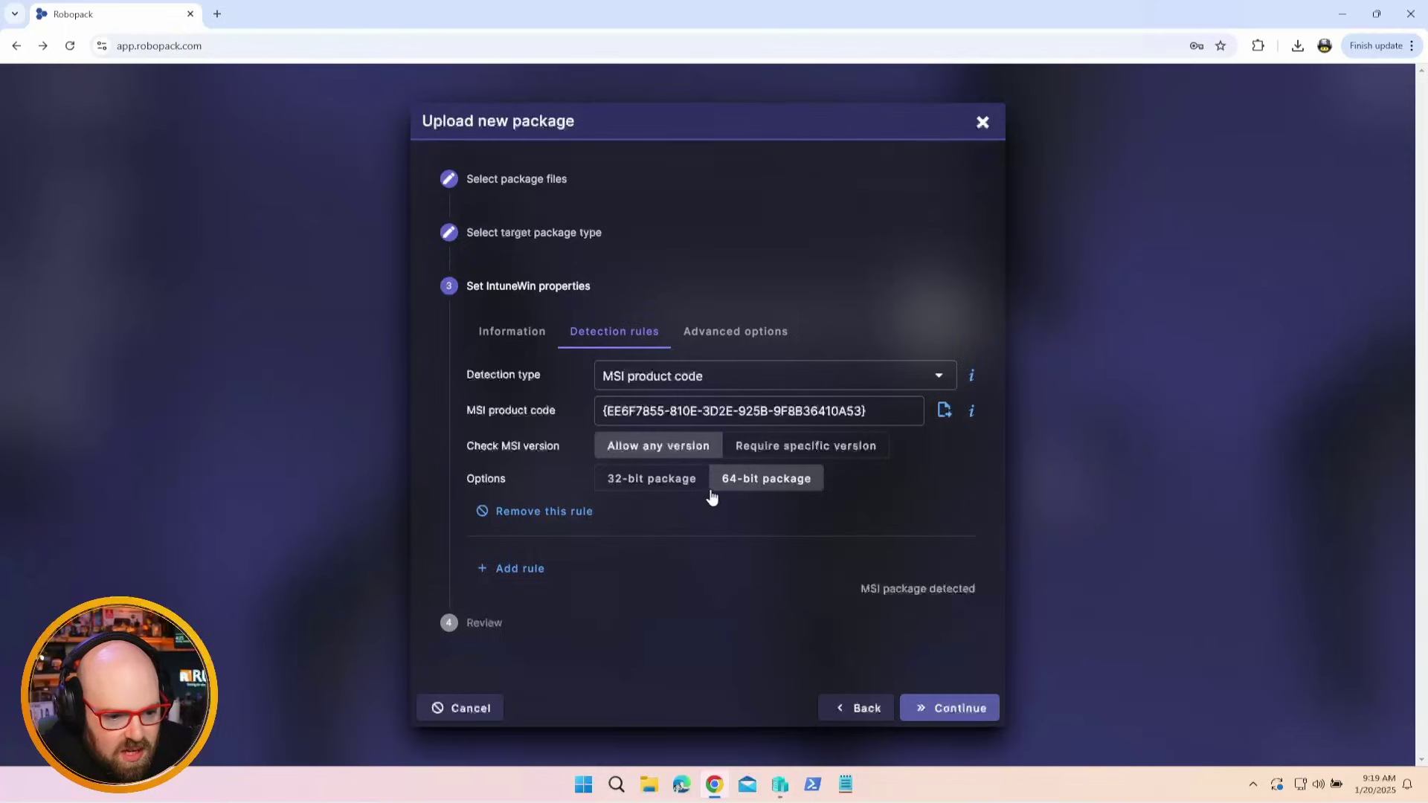
{"action": "left_click", "coordinate": [520, 332]}
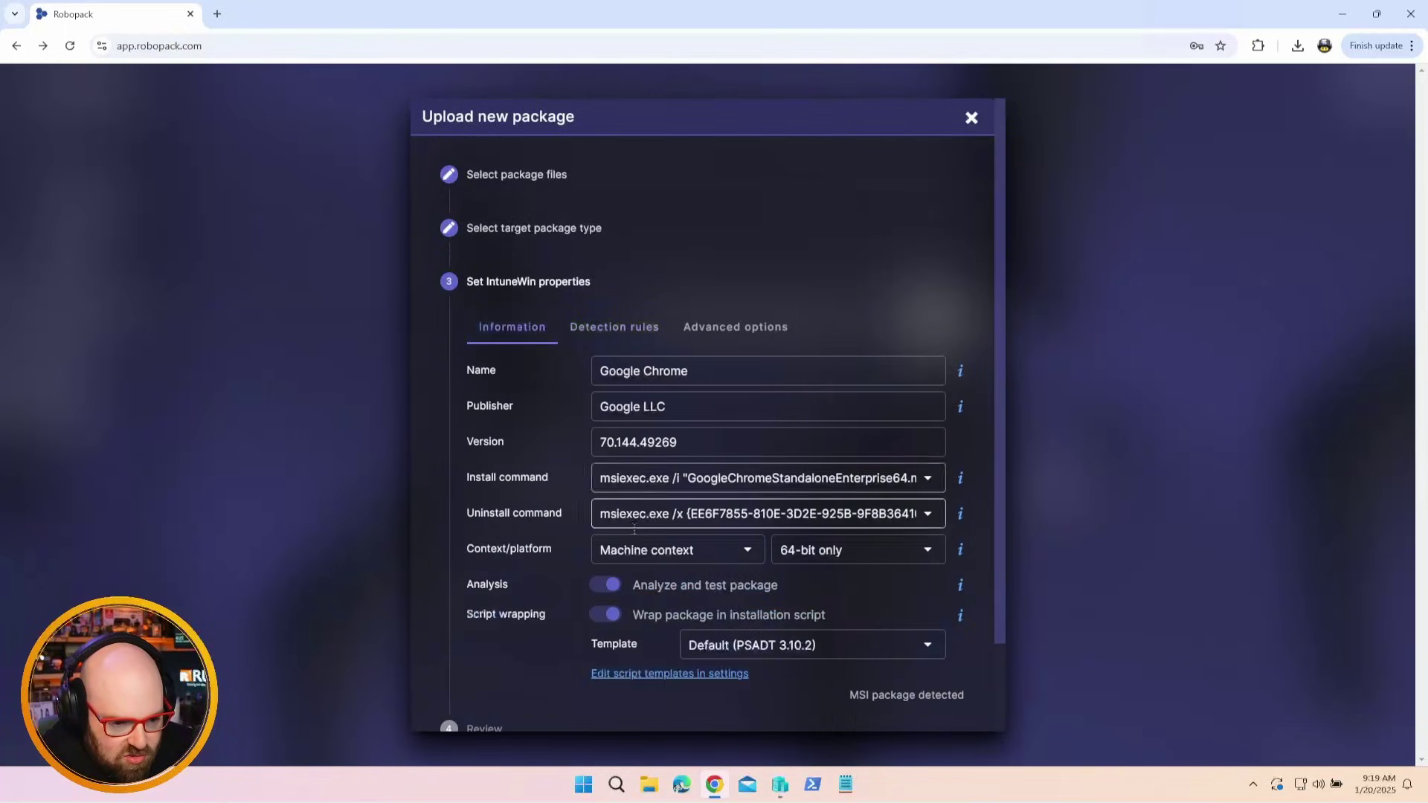
{"action": "left_click", "coordinate": [675, 551]}
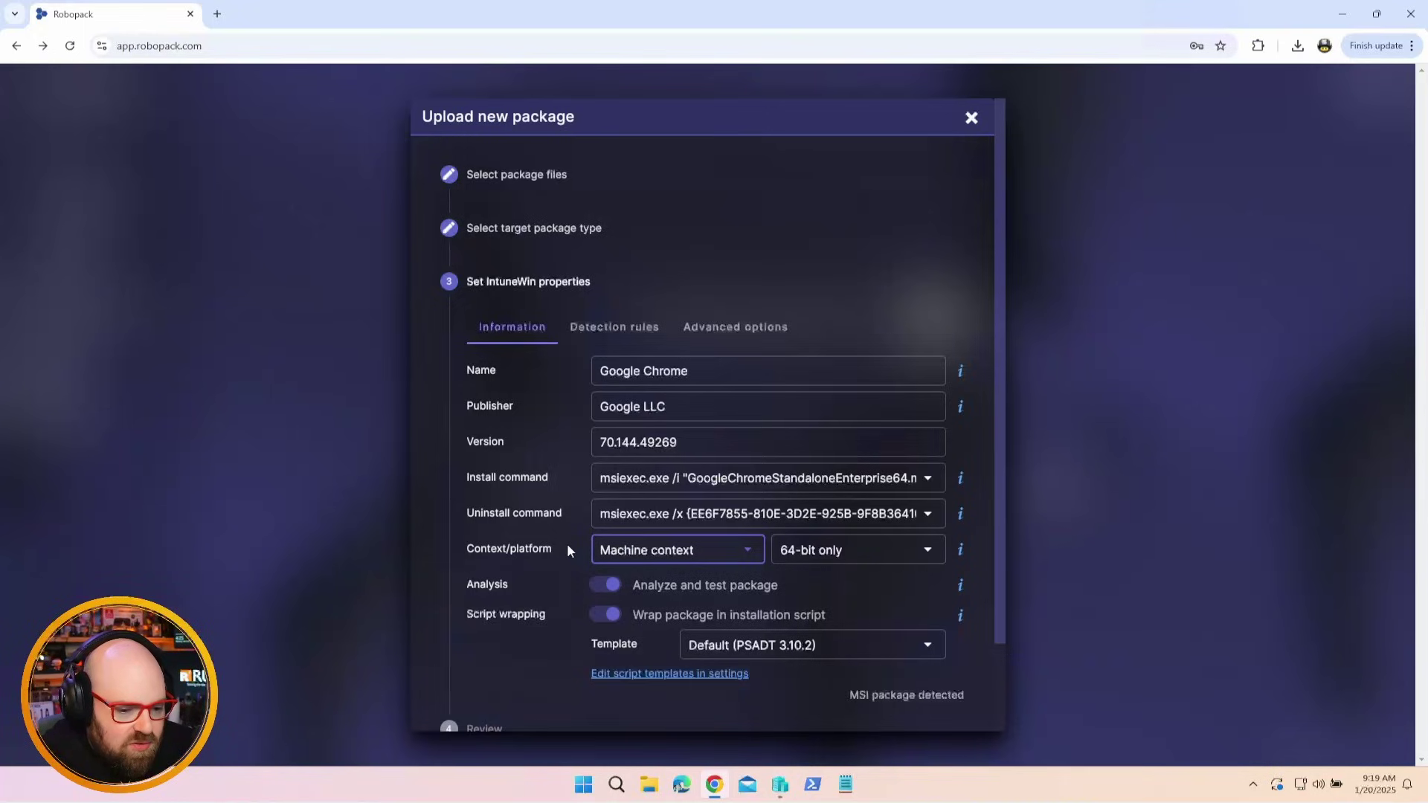
{"action": "scroll", "coordinate": [567, 544], "scroll_direction": "down", "scroll_amount": 1}
{"action": "scroll", "coordinate": [566, 543], "scroll_direction": "up", "scroll_amount": 1}
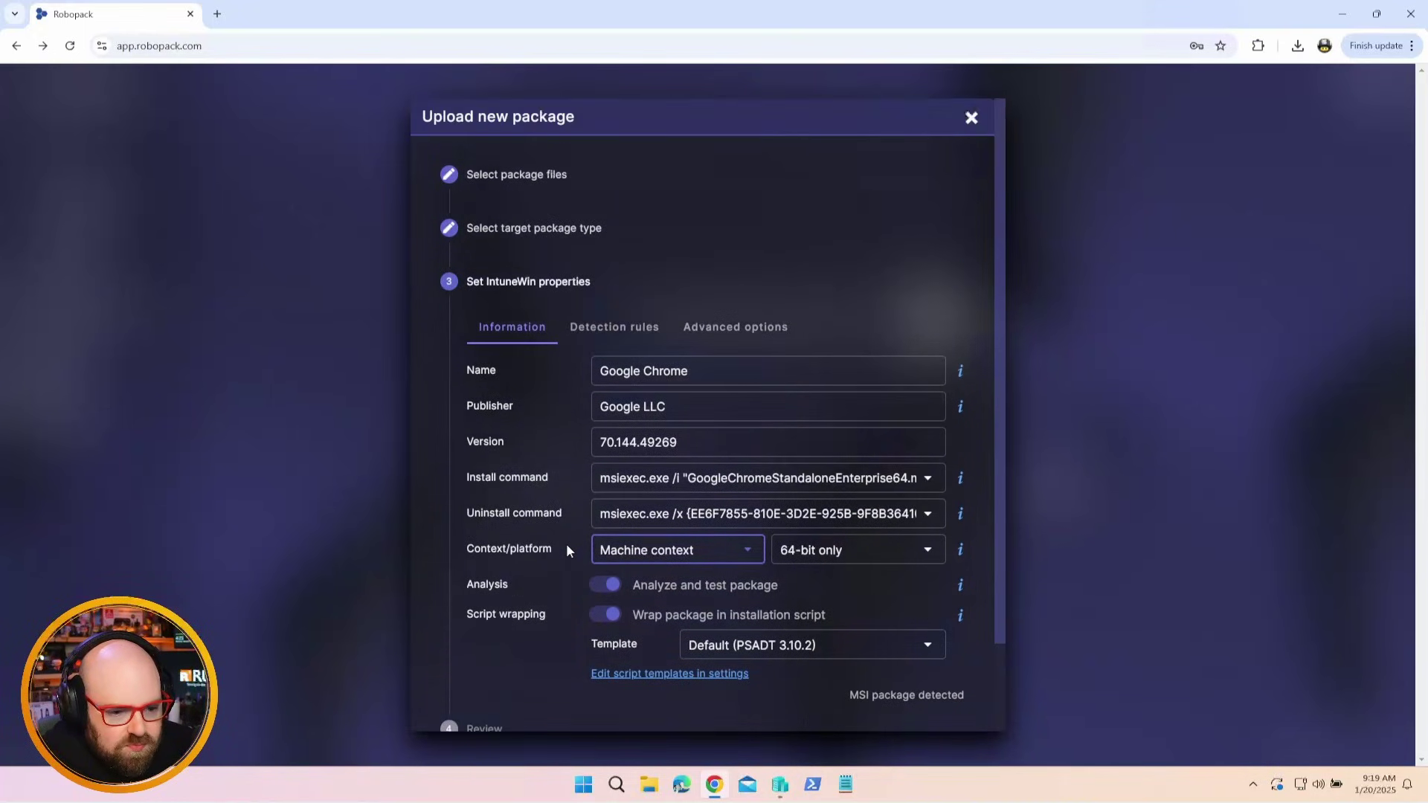
{"action": "scroll", "coordinate": [707, 353], "scroll_direction": "down", "scroll_amount": 1}
{"action": "left_click", "coordinate": [745, 232]}
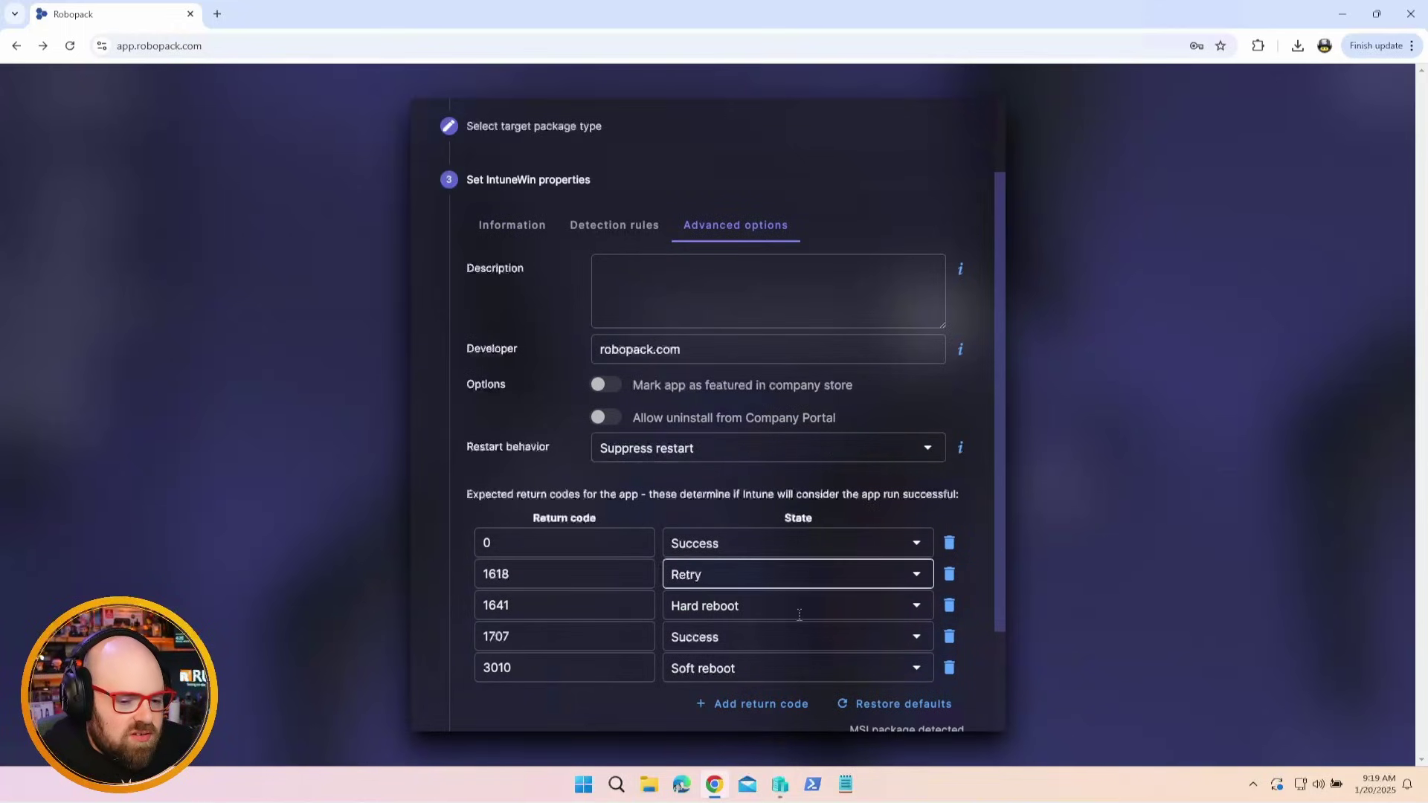
{"action": "left_click", "coordinate": [525, 221]}
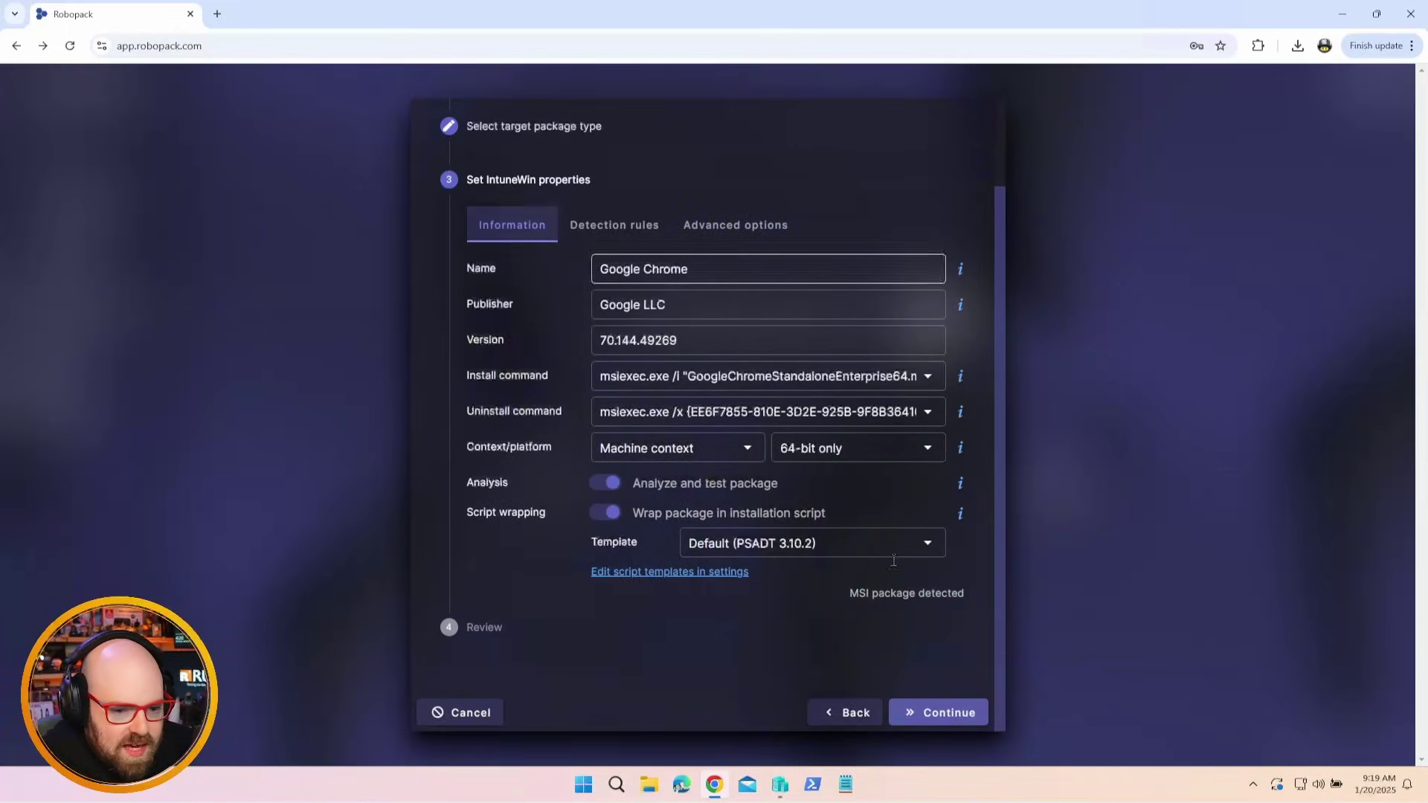
Create the Google Chrome package with Quick Import unchecked and let the upload finish.
{"action": "left_click", "coordinate": [912, 717]}
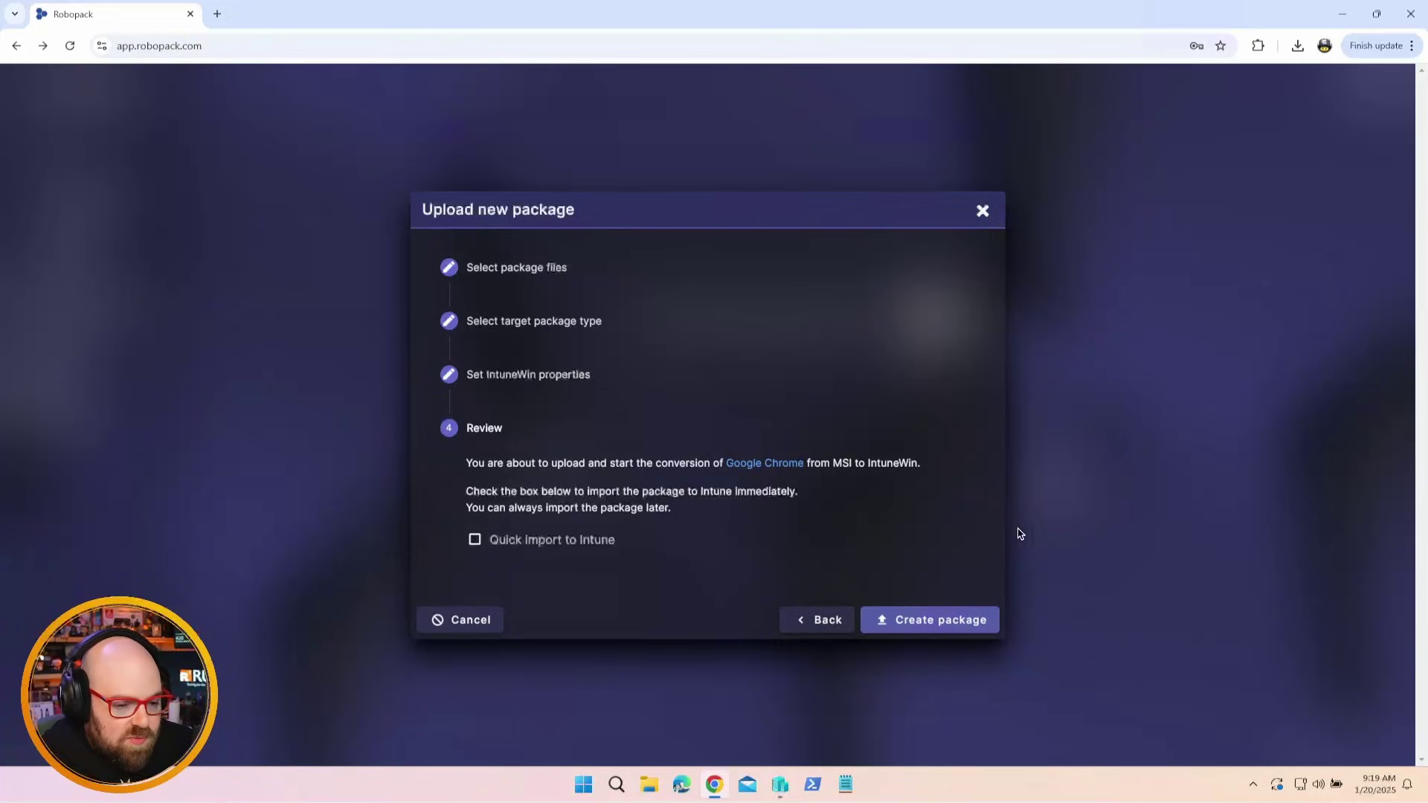
{"action": "left_click", "coordinate": [946, 621]}
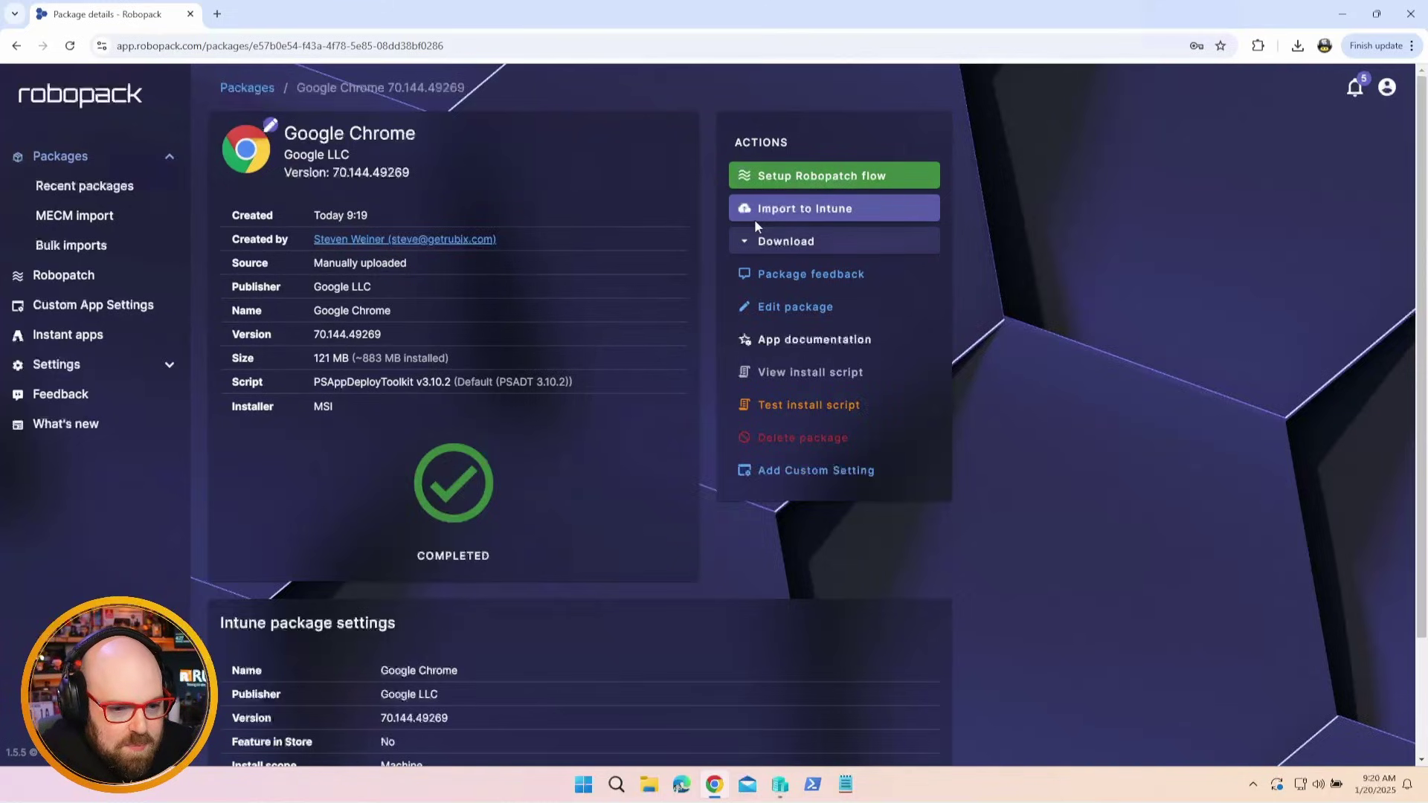
Start the Chrome Intune import targeting the Rubix Dev tenant and open a new browser tab.
{"action": "left_click", "coordinate": [793, 207]}
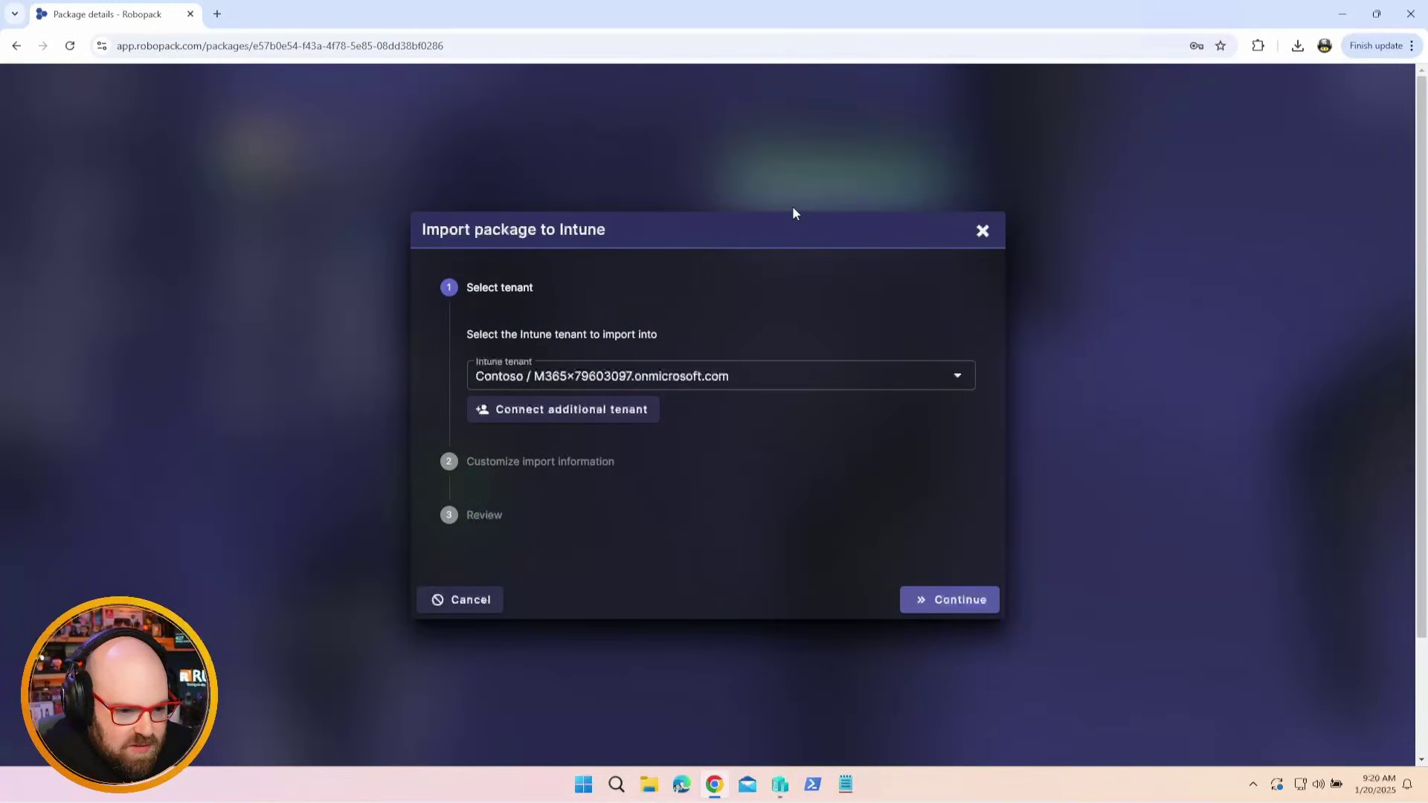
{"action": "left_click", "coordinate": [814, 377]}
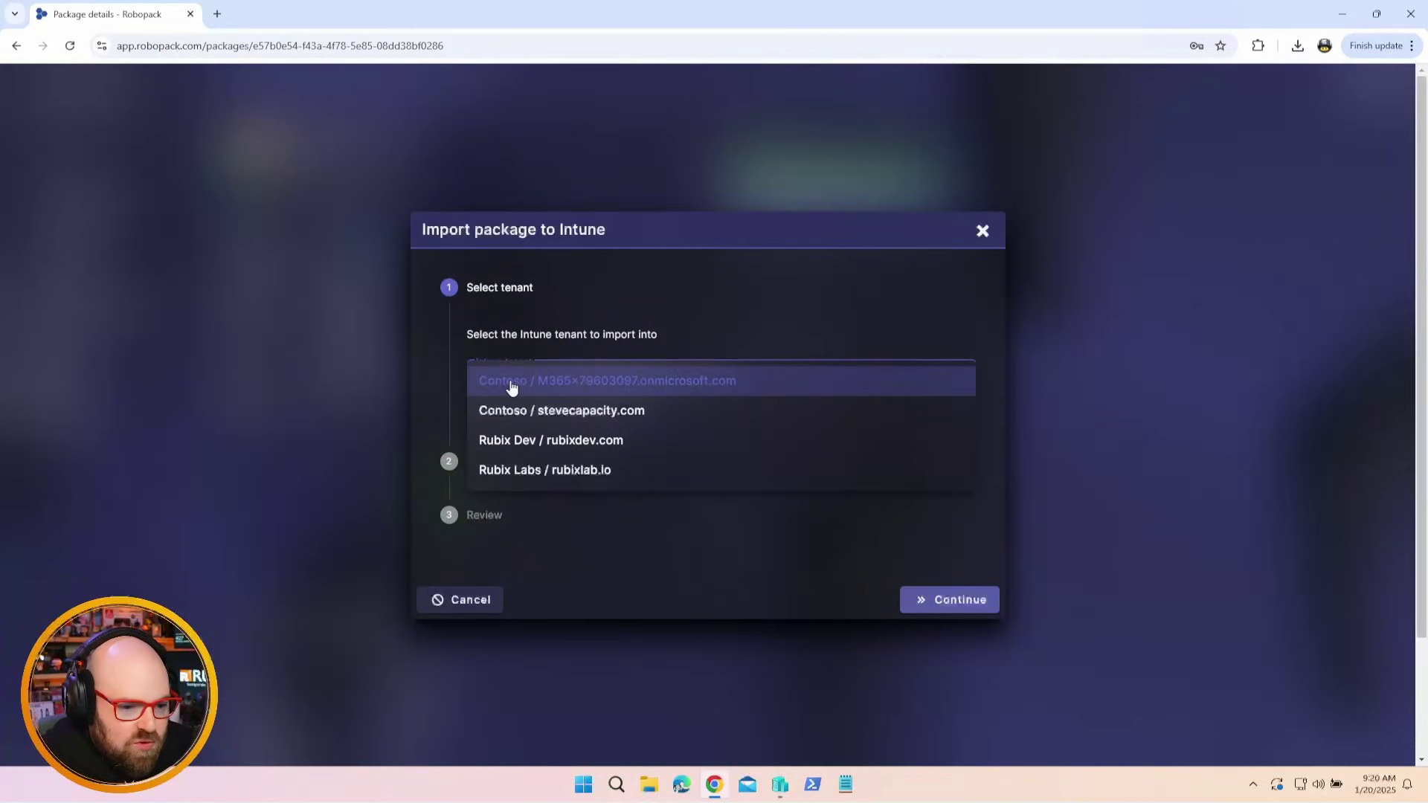
{"action": "left_click", "coordinate": [541, 442]}
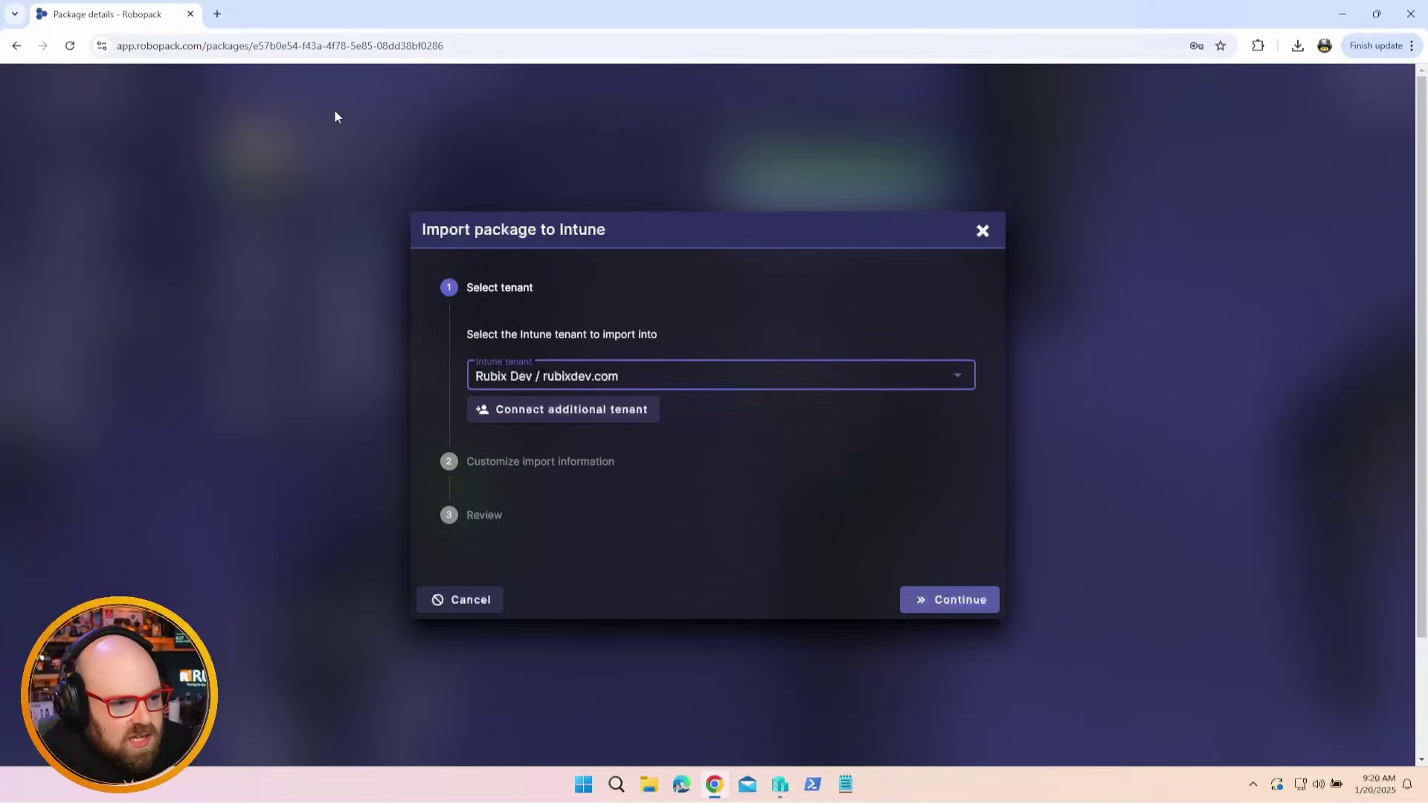
{"action": "left_click", "coordinate": [217, 14]}
{"action": "type", "text": "int"}
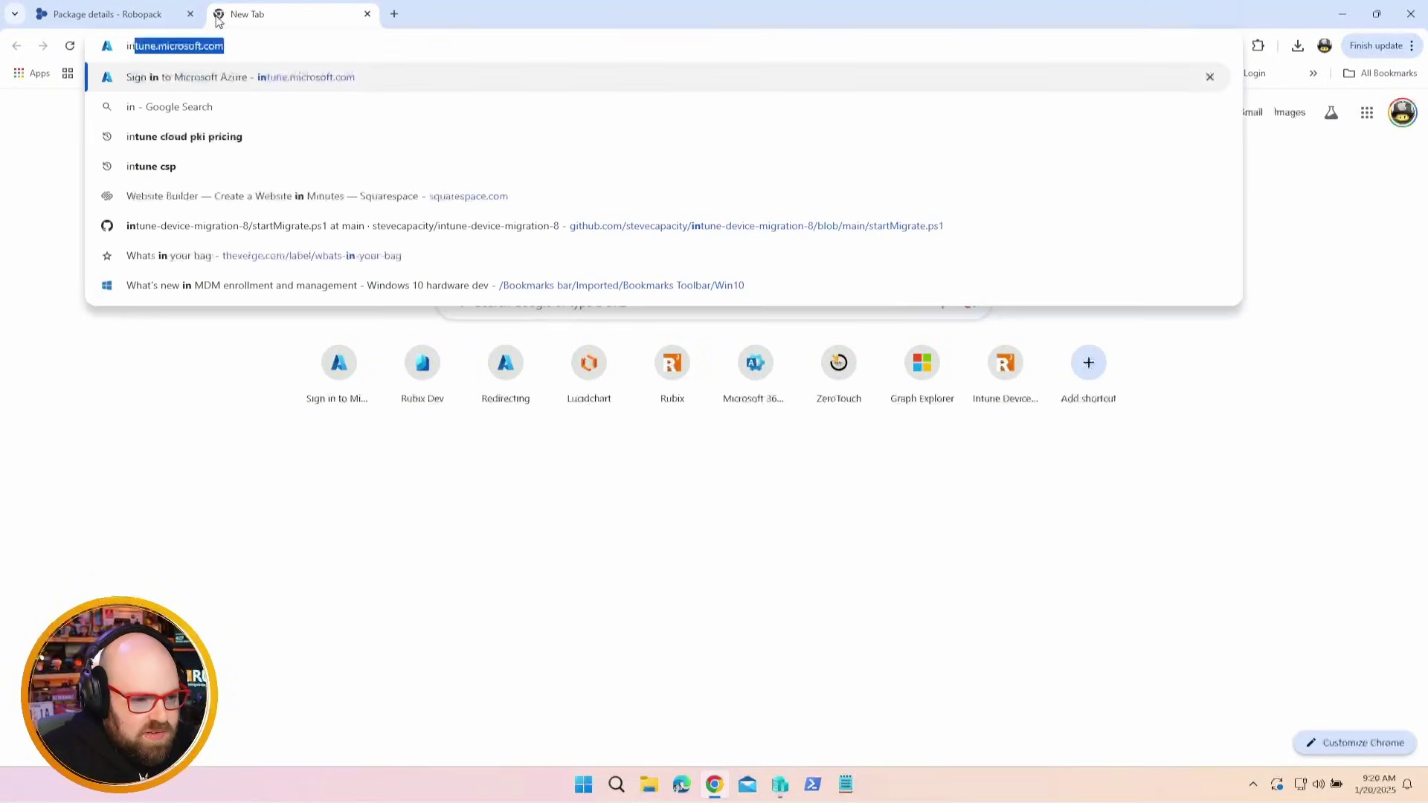
Search Intune's Windows apps for Google Chrome, find none, then return to Robopack.
{"action": "key", "text": "Return"}
{"action": "left_click", "coordinate": [102, 247]}
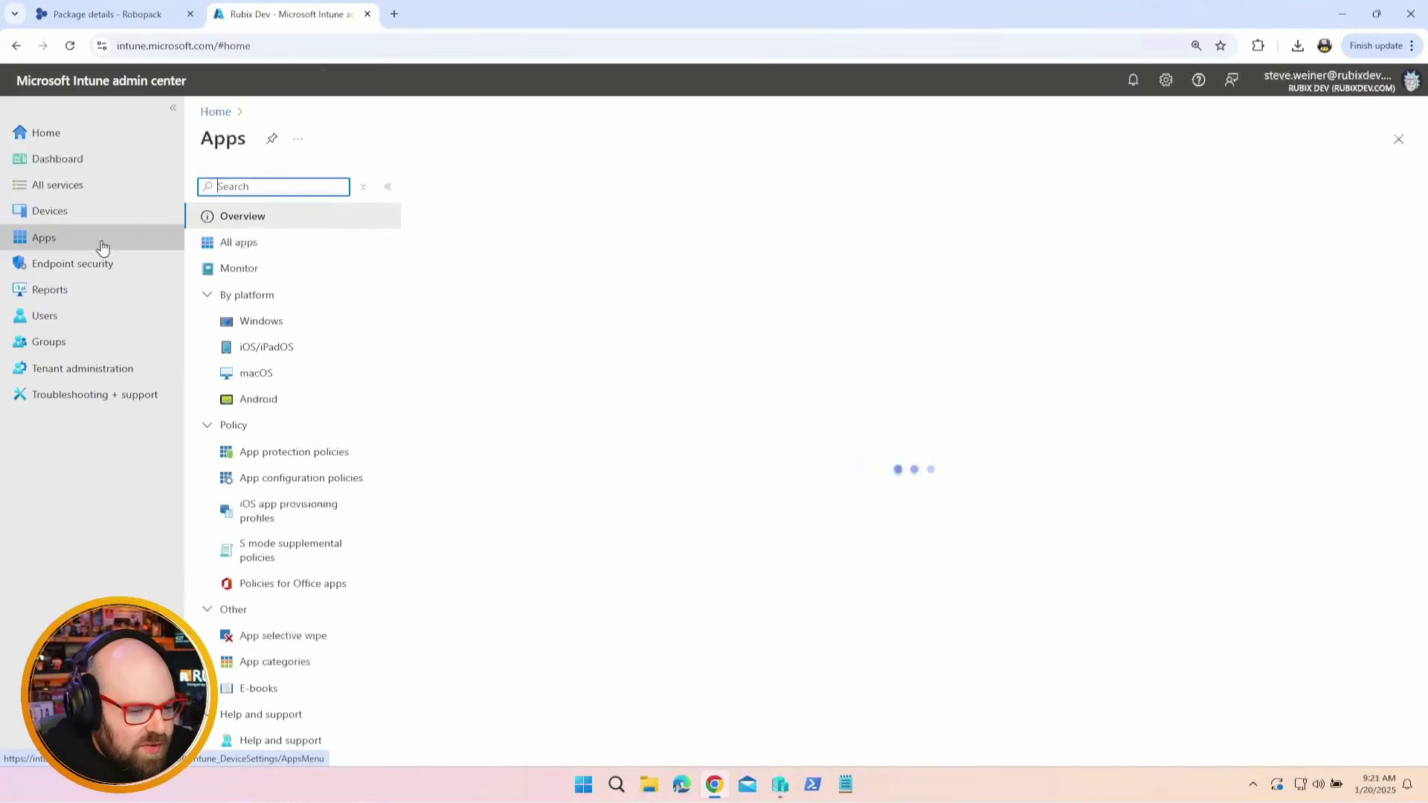
{"action": "left_click", "coordinate": [296, 322]}
{"action": "left_click", "coordinate": [548, 246]}
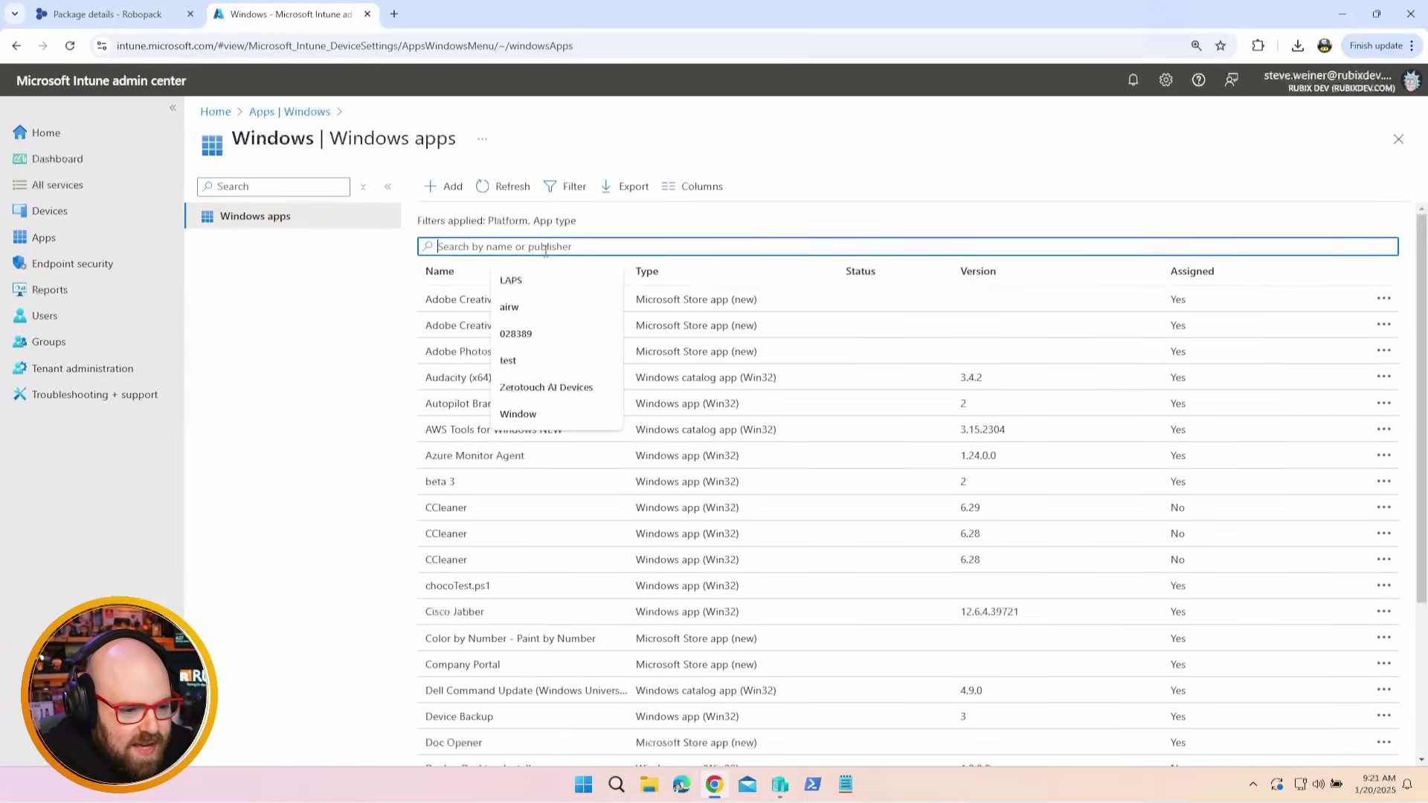
{"action": "type", "text": "Chrome"}
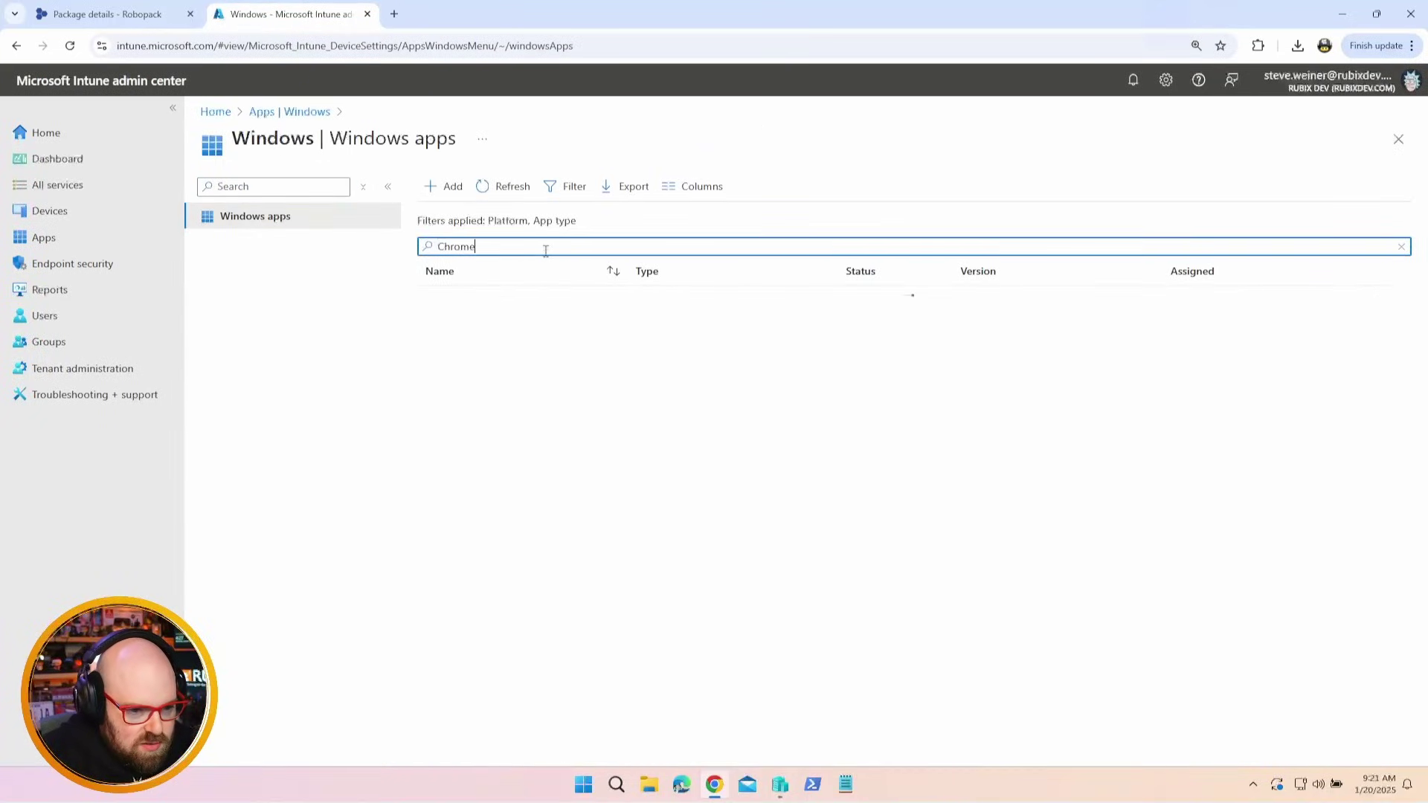
{"action": "key", "text": "ctrl+a"}
{"action": "type", "text": "G"}
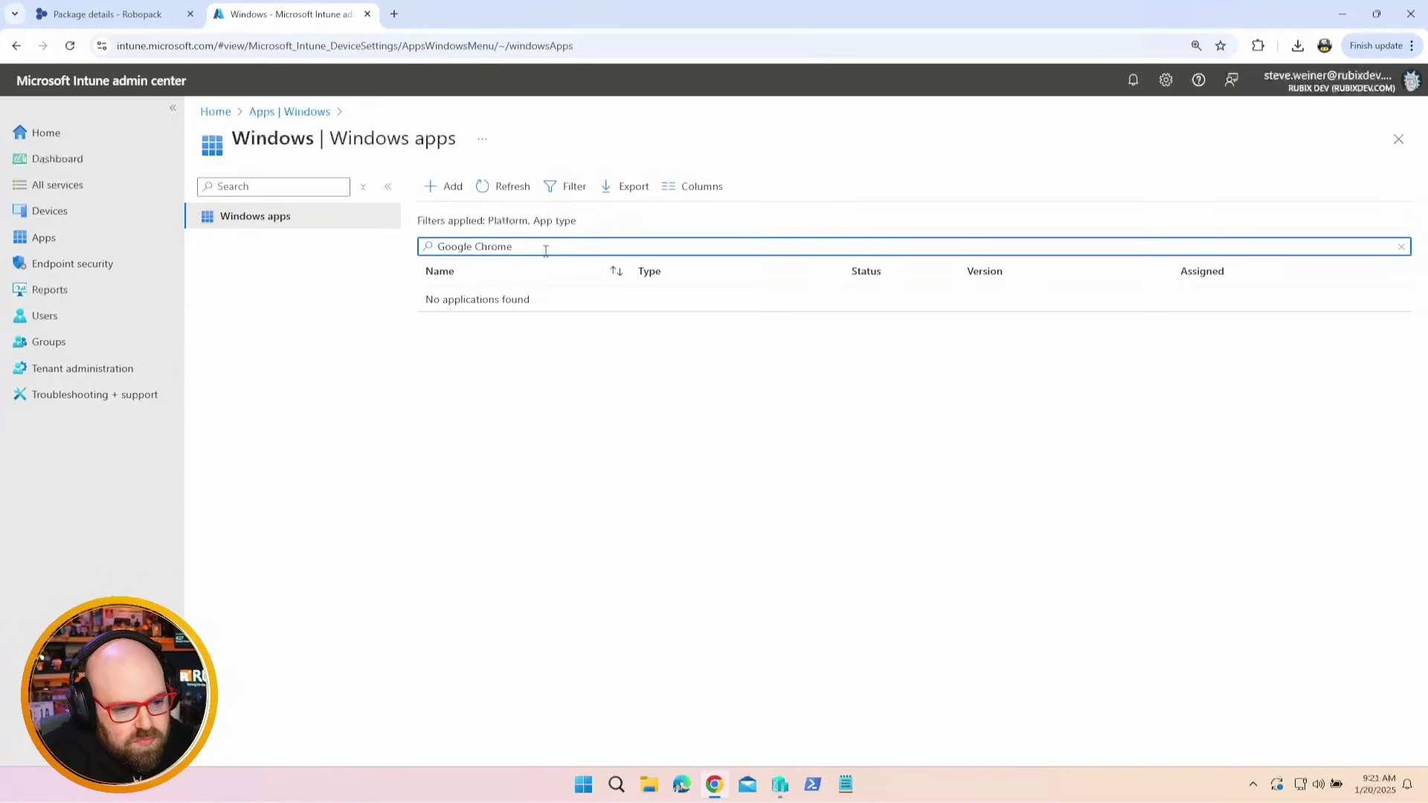
{"action": "key", "text": "ctrl+a"}
{"action": "key", "text": "BackSpace"}
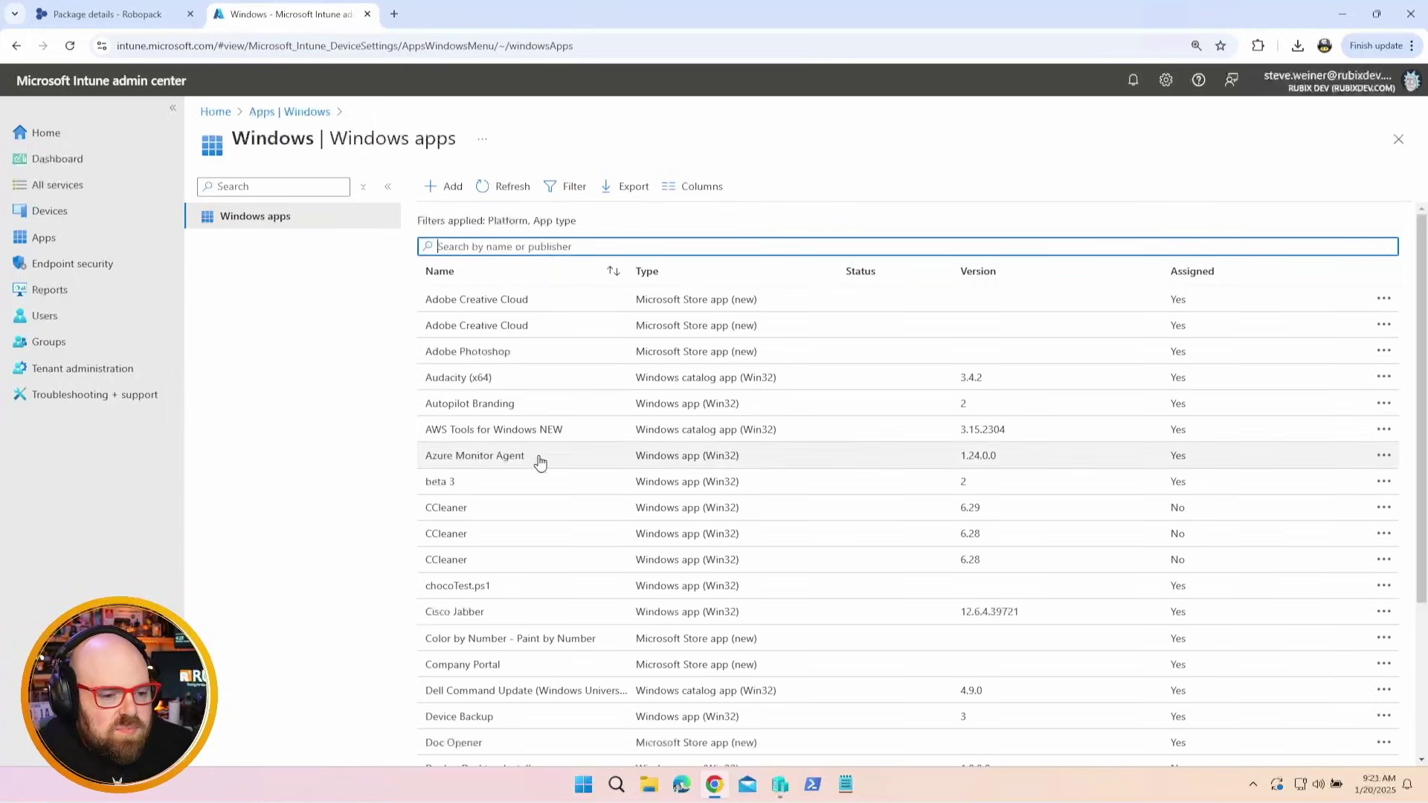
{"action": "scroll", "coordinate": [538, 461], "scroll_direction": "down", "scroll_amount": 3}
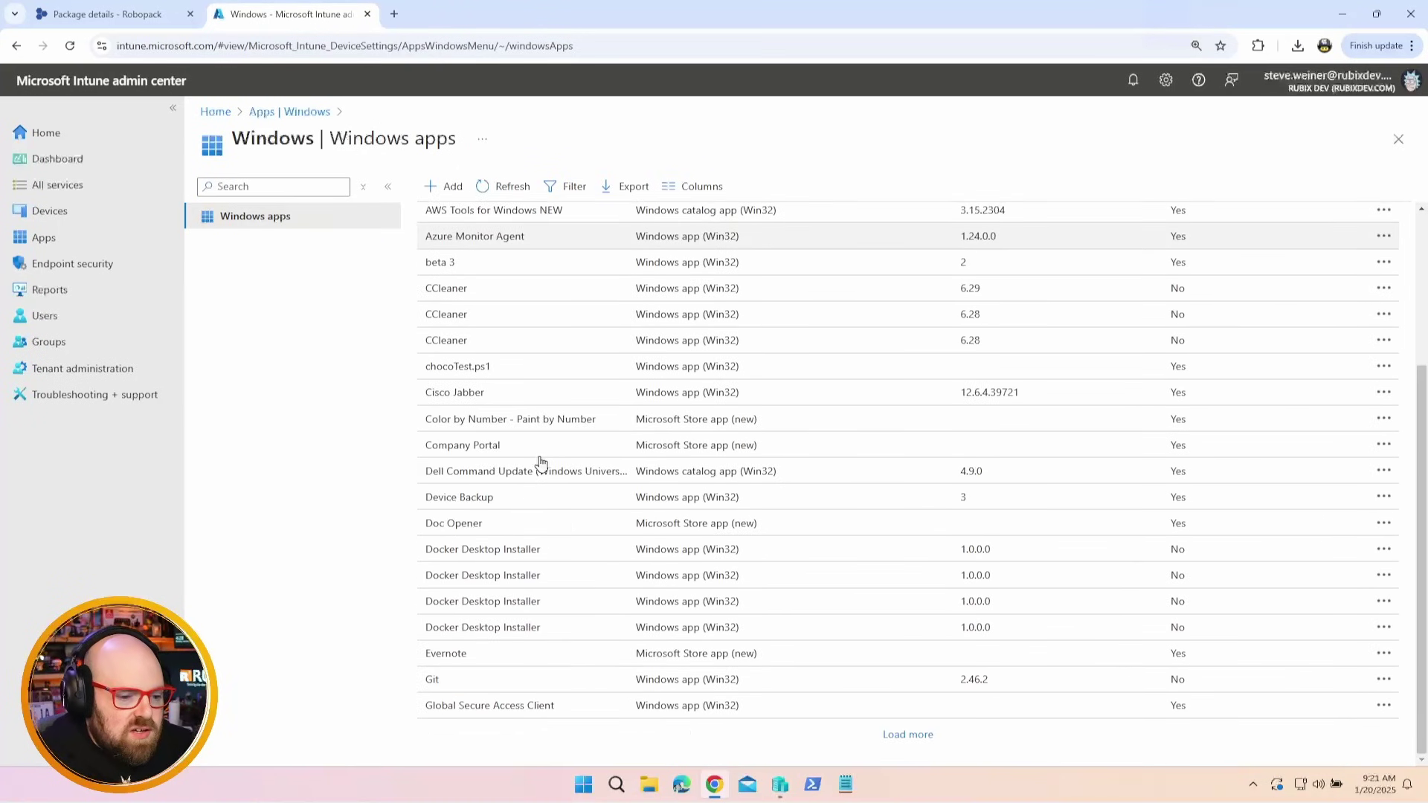
{"action": "left_click", "coordinate": [151, 16]}
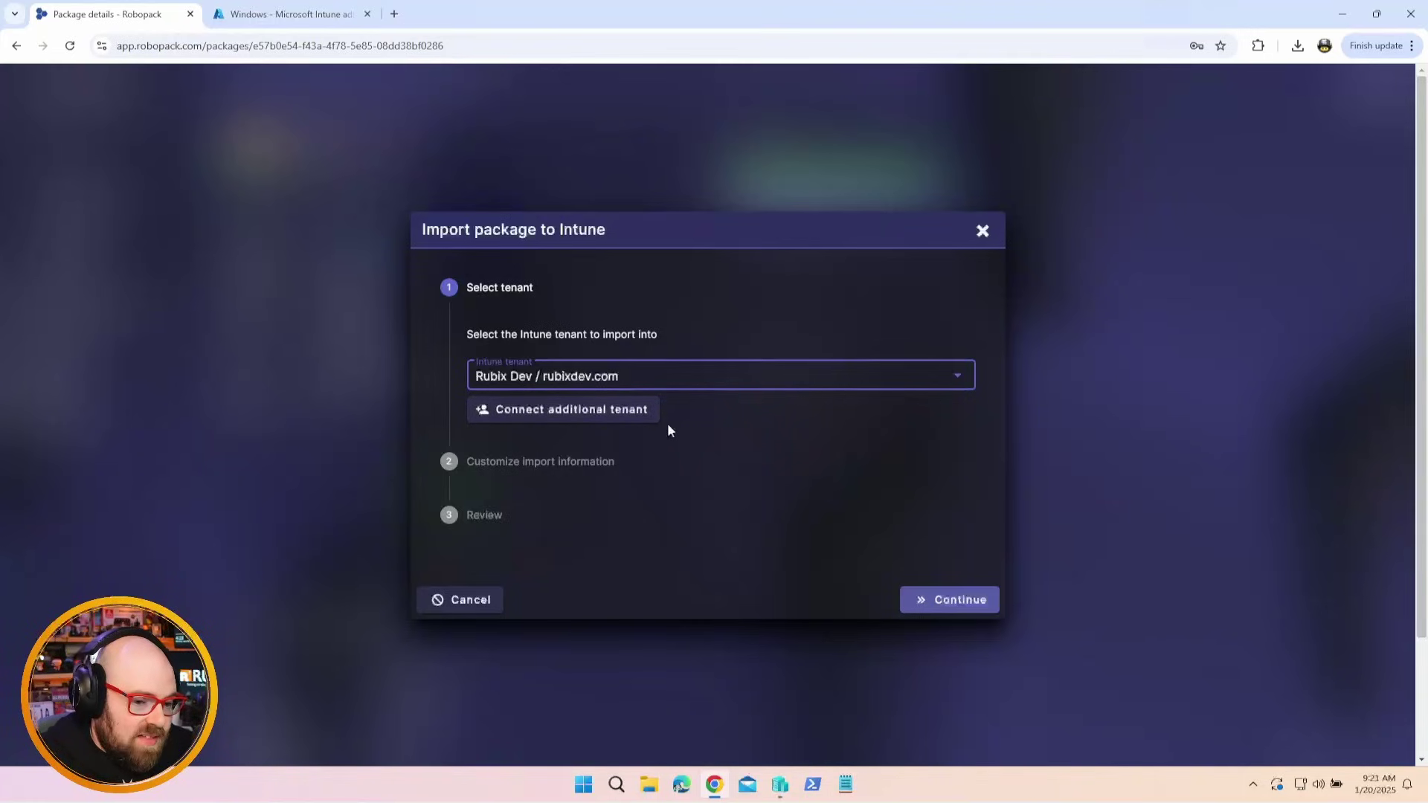
Import Chrome into Rubix Dev with Default-template assignments creating Available, Required and Uninstall groups.
{"action": "left_click", "coordinate": [904, 592]}
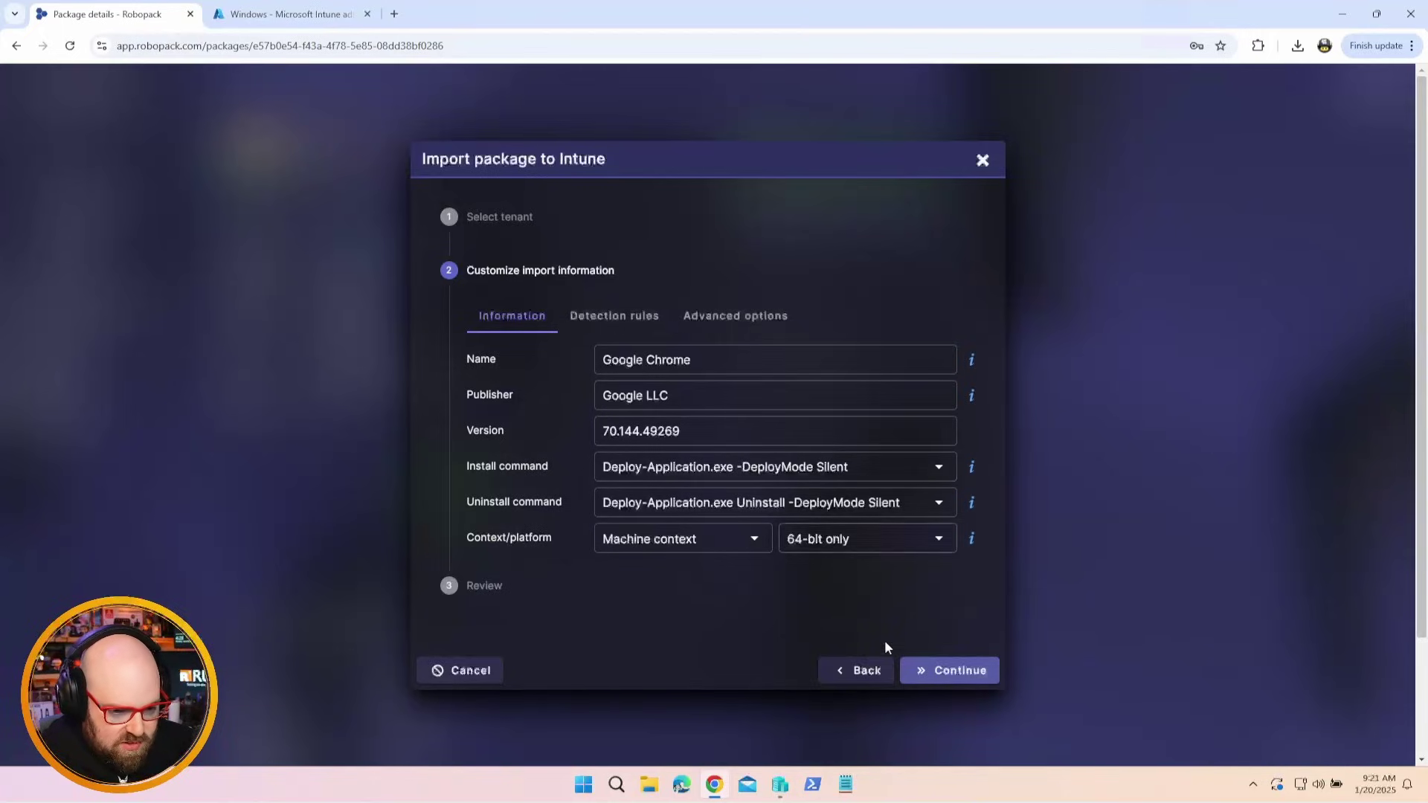
{"action": "left_click", "coordinate": [943, 672]}
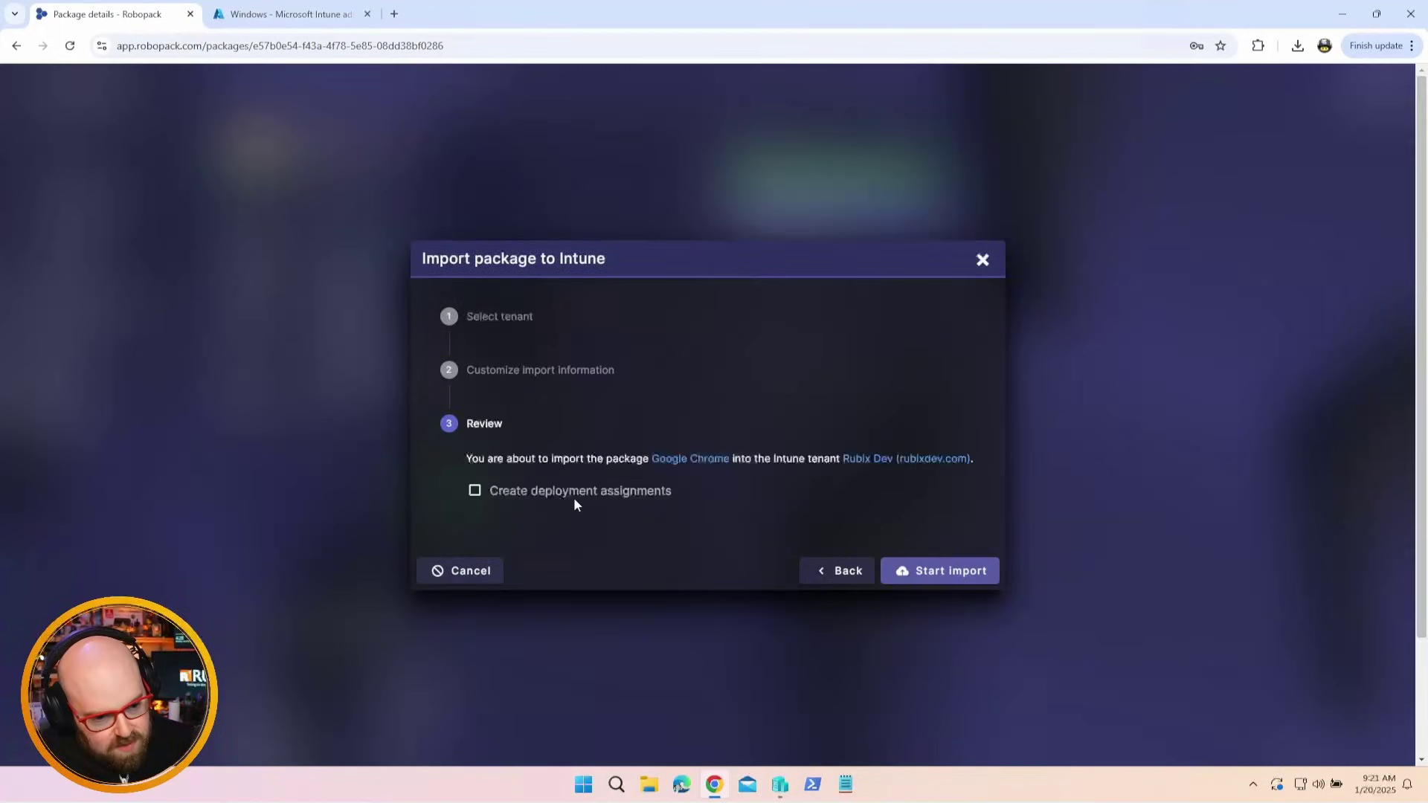
{"action": "left_click", "coordinate": [474, 492]}
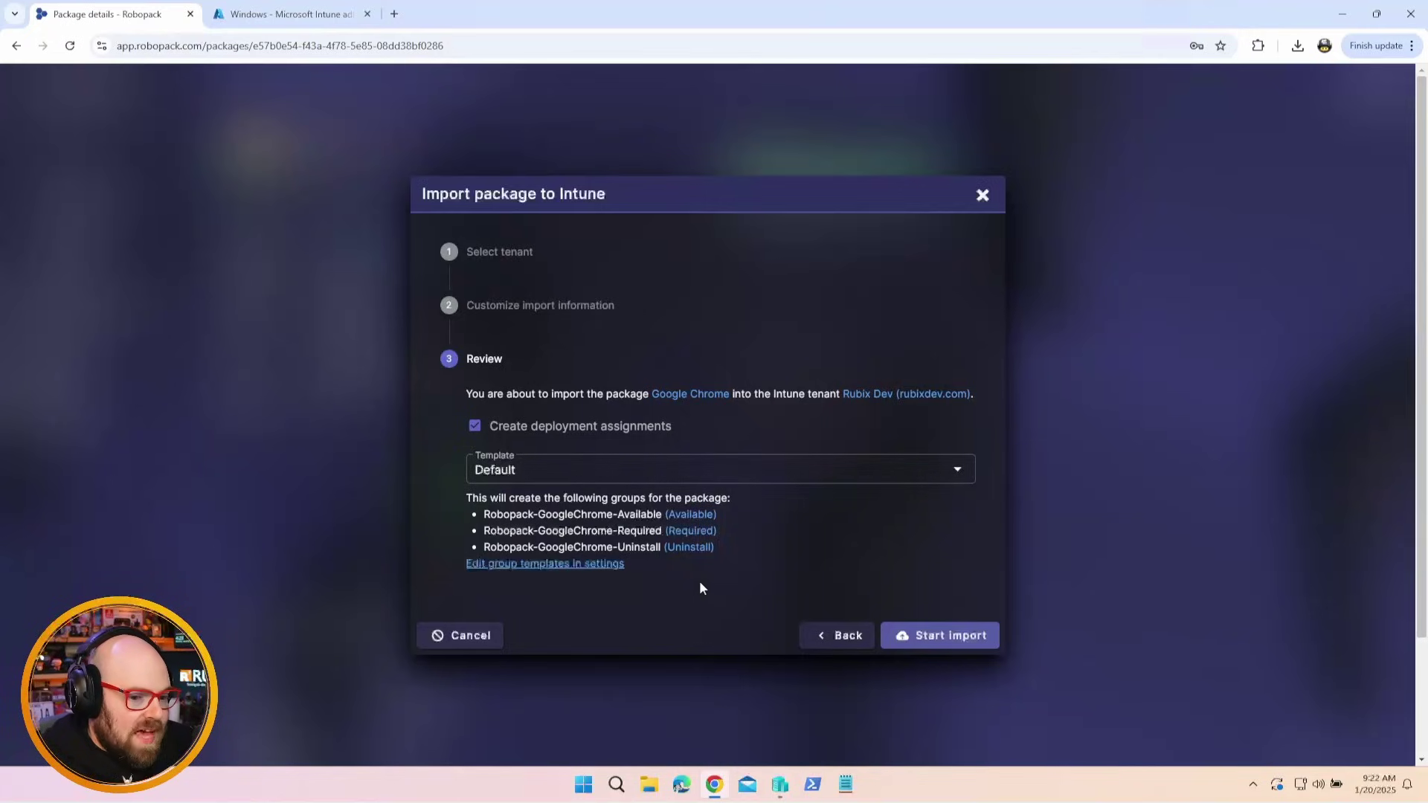
{"action": "left_click", "coordinate": [970, 648]}
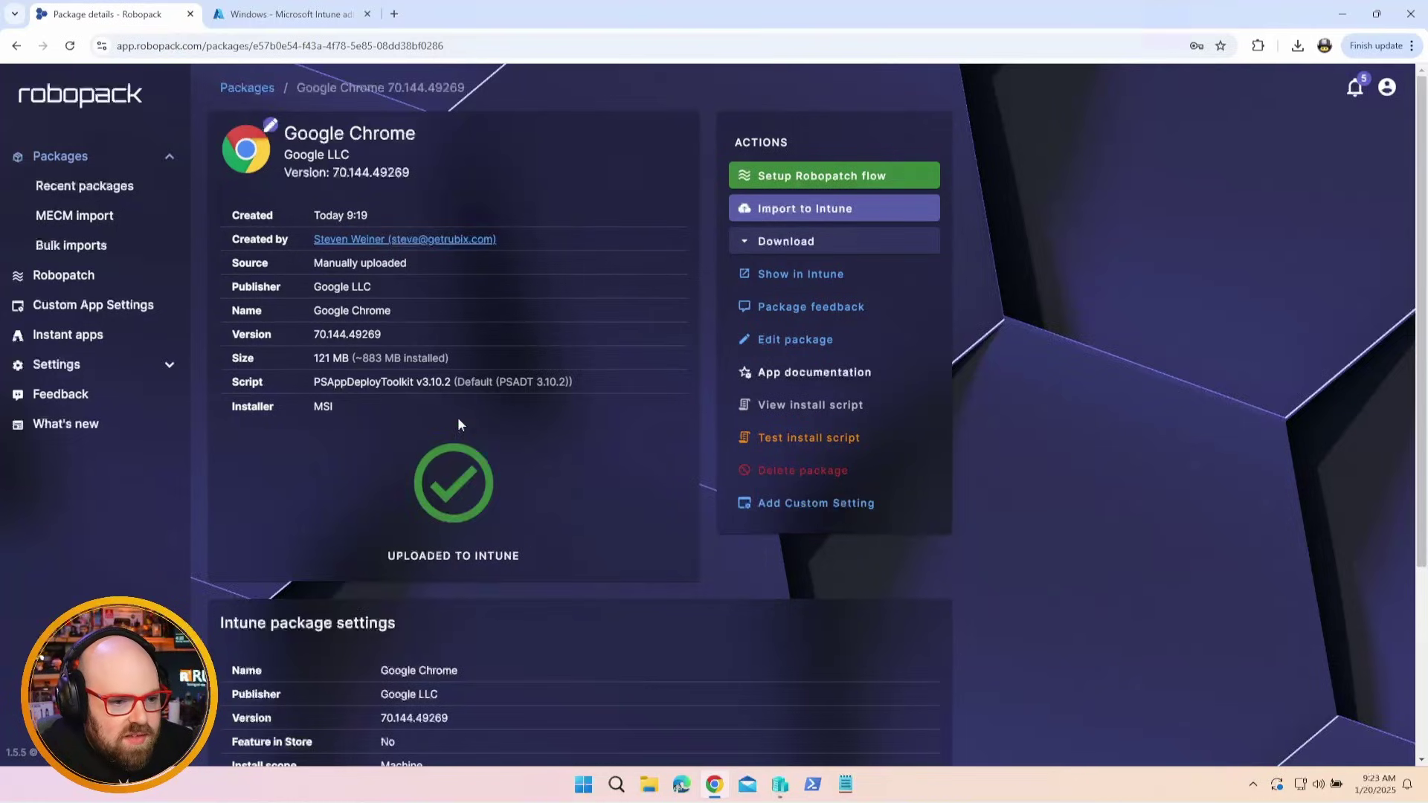
{"action": "left_click", "coordinate": [296, 20]}
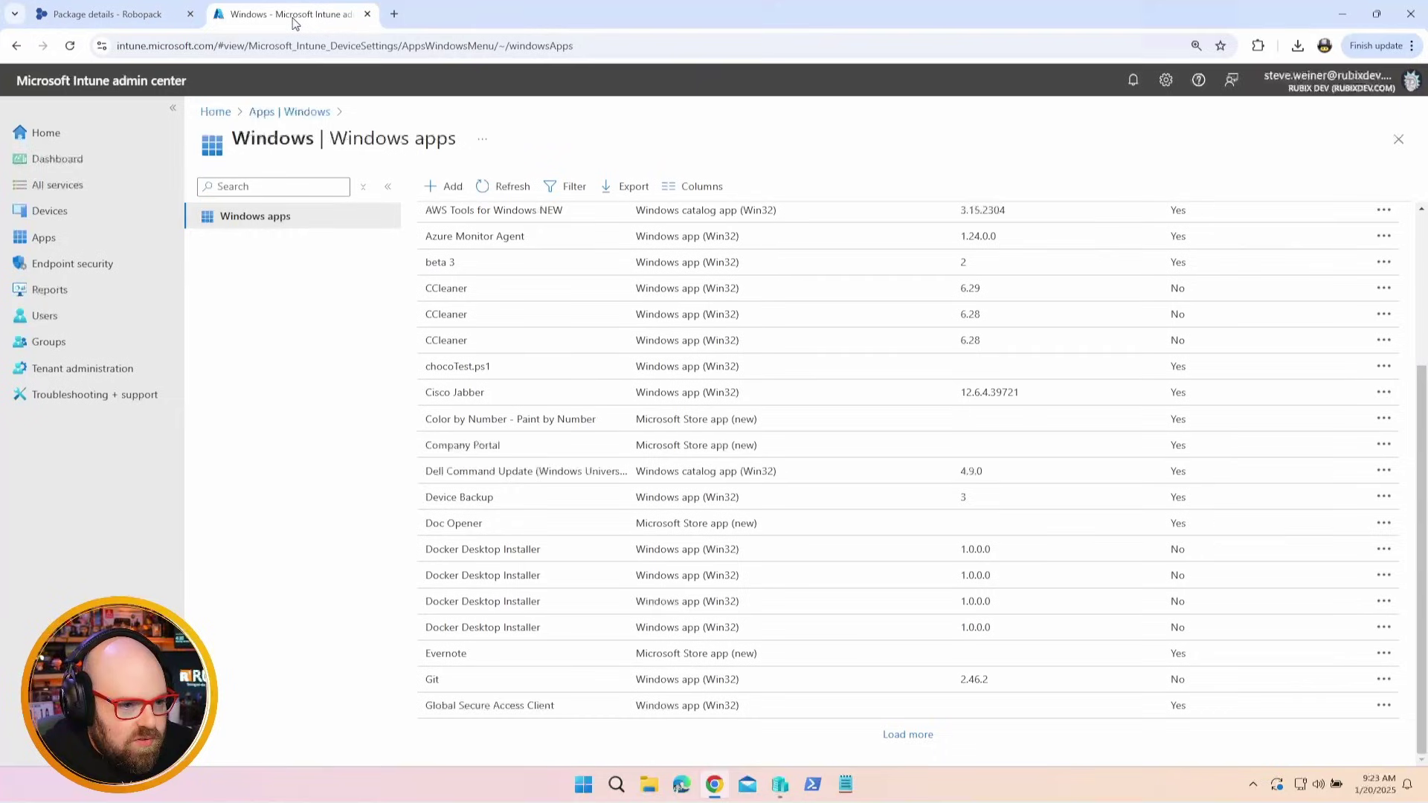
Open Google Chrome from the reloaded Windows apps list and review its Required, Available and Uninstall assignments.
{"action": "left_click", "coordinate": [492, 192]}
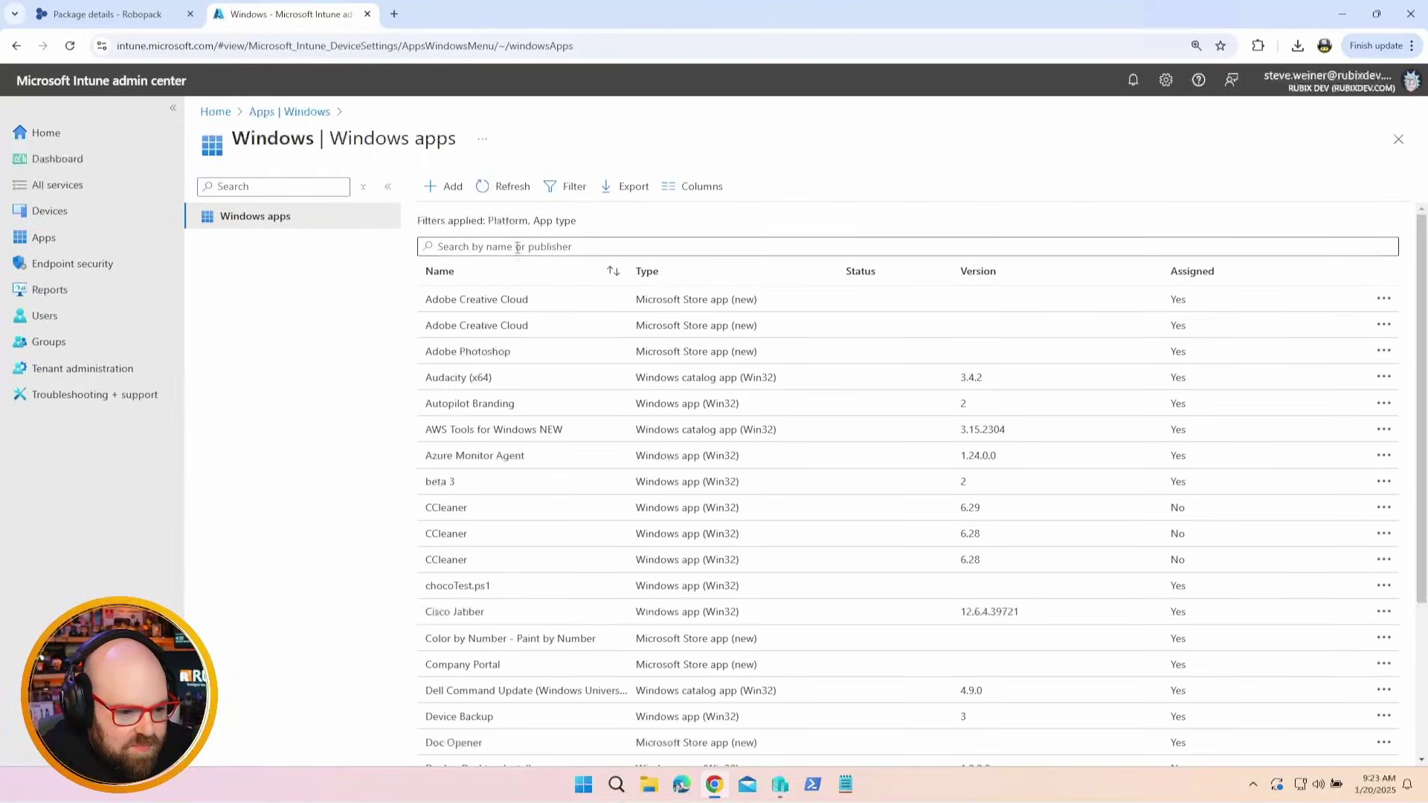
{"action": "scroll", "coordinate": [548, 606], "scroll_direction": "down", "scroll_amount": 3}
{"action": "scroll", "coordinate": [587, 696], "scroll_direction": "down", "scroll_amount": 1}
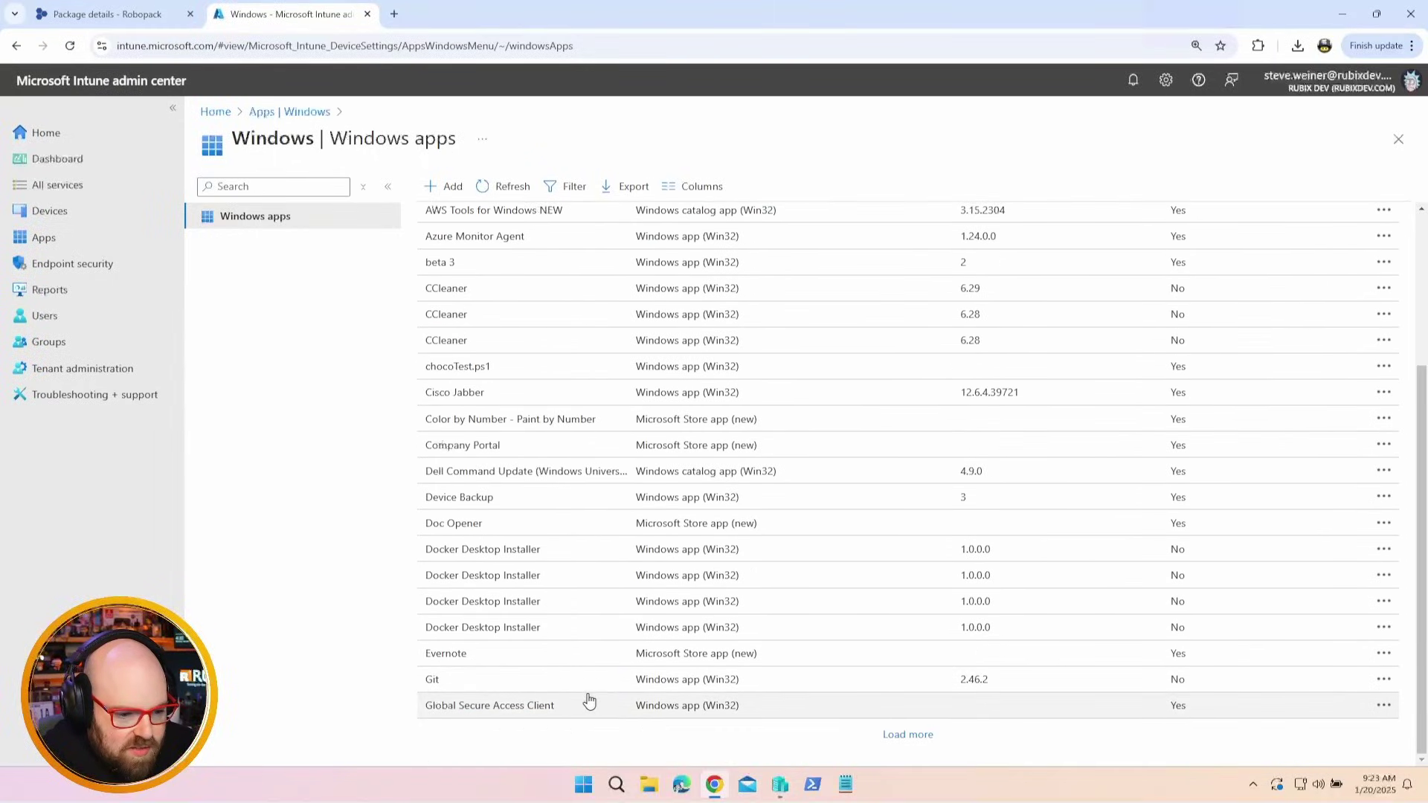
{"action": "left_click", "coordinate": [895, 746]}
{"action": "scroll", "coordinate": [745, 688], "scroll_direction": "down", "scroll_amount": 1}
{"action": "scroll", "coordinate": [752, 685], "scroll_direction": "down", "scroll_amount": 2}
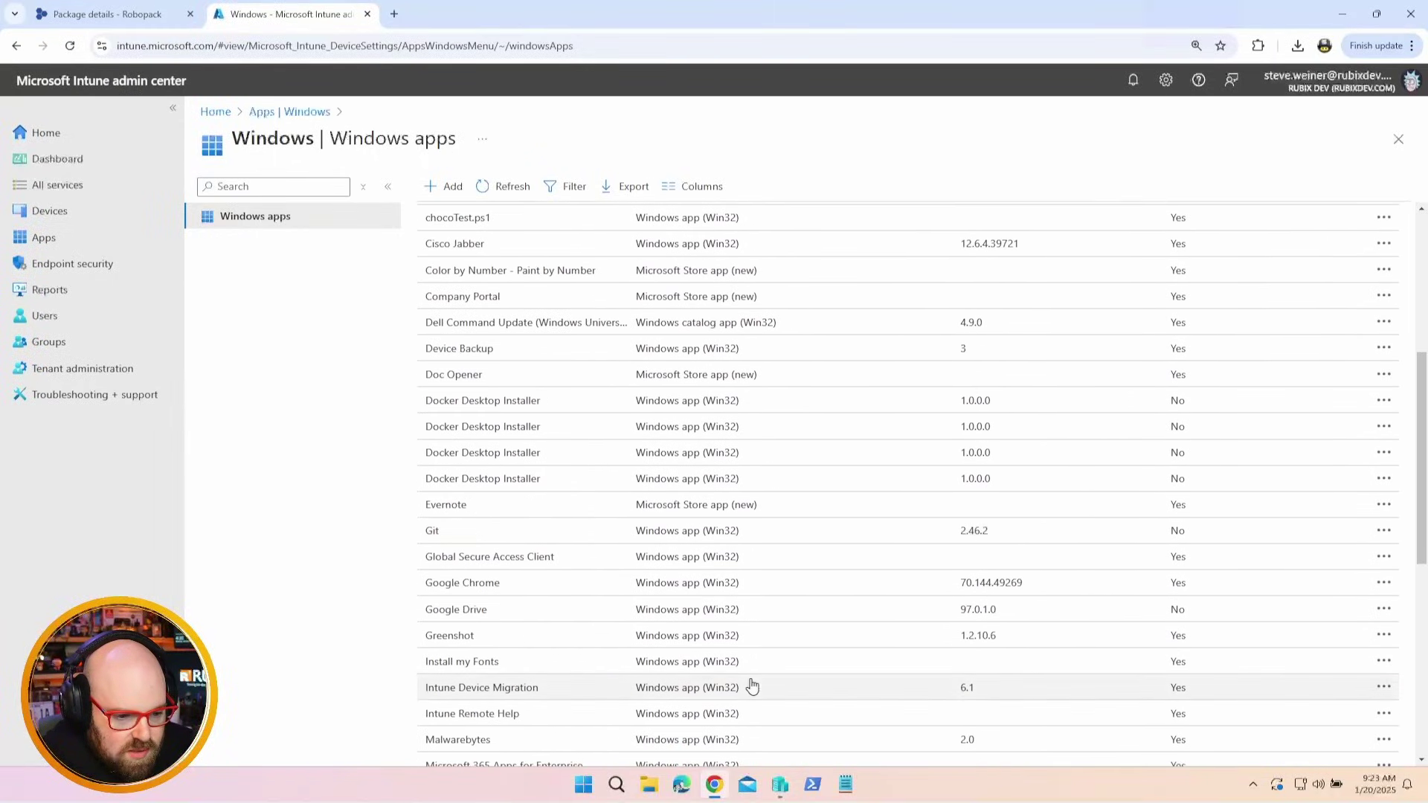
{"action": "left_click", "coordinate": [486, 587]}
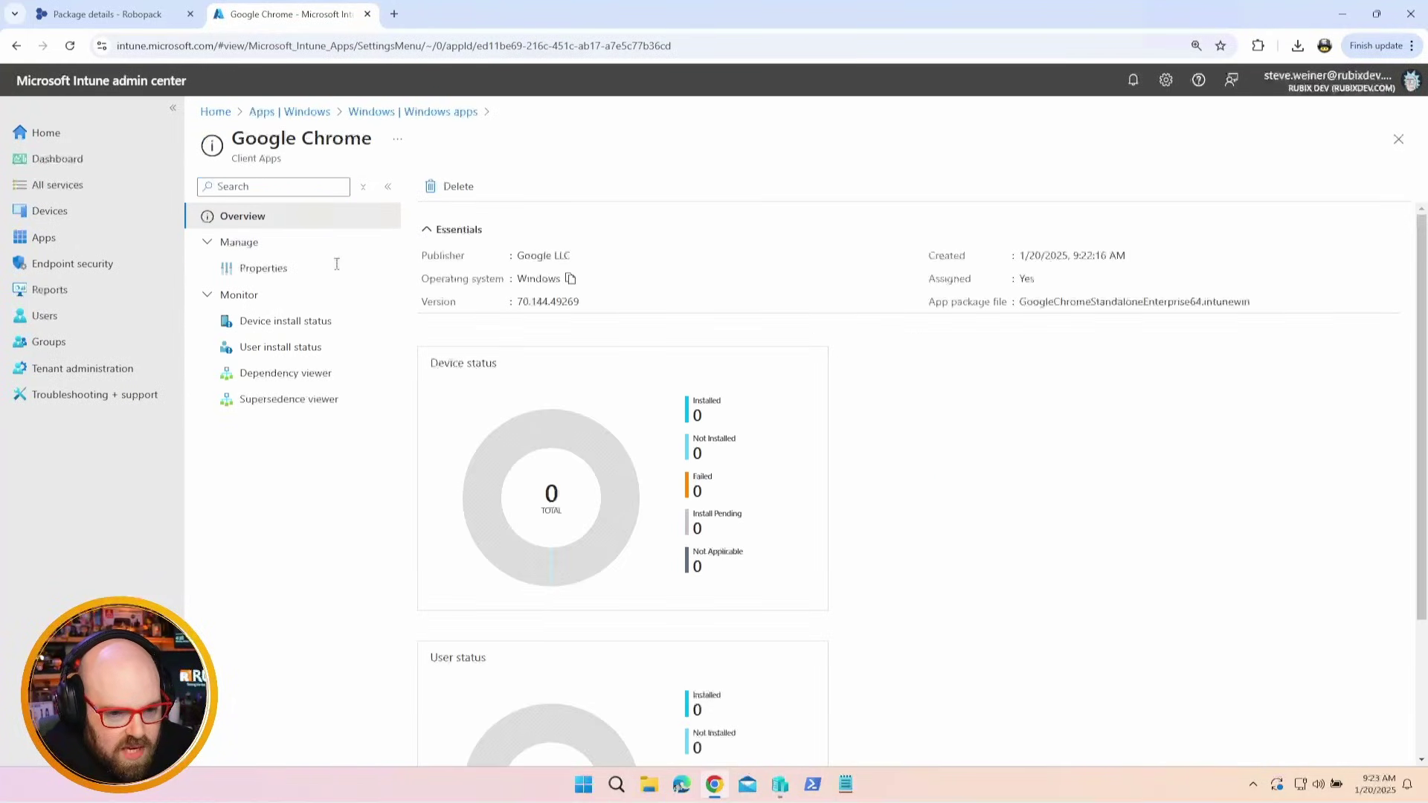
{"action": "left_click", "coordinate": [300, 269]}
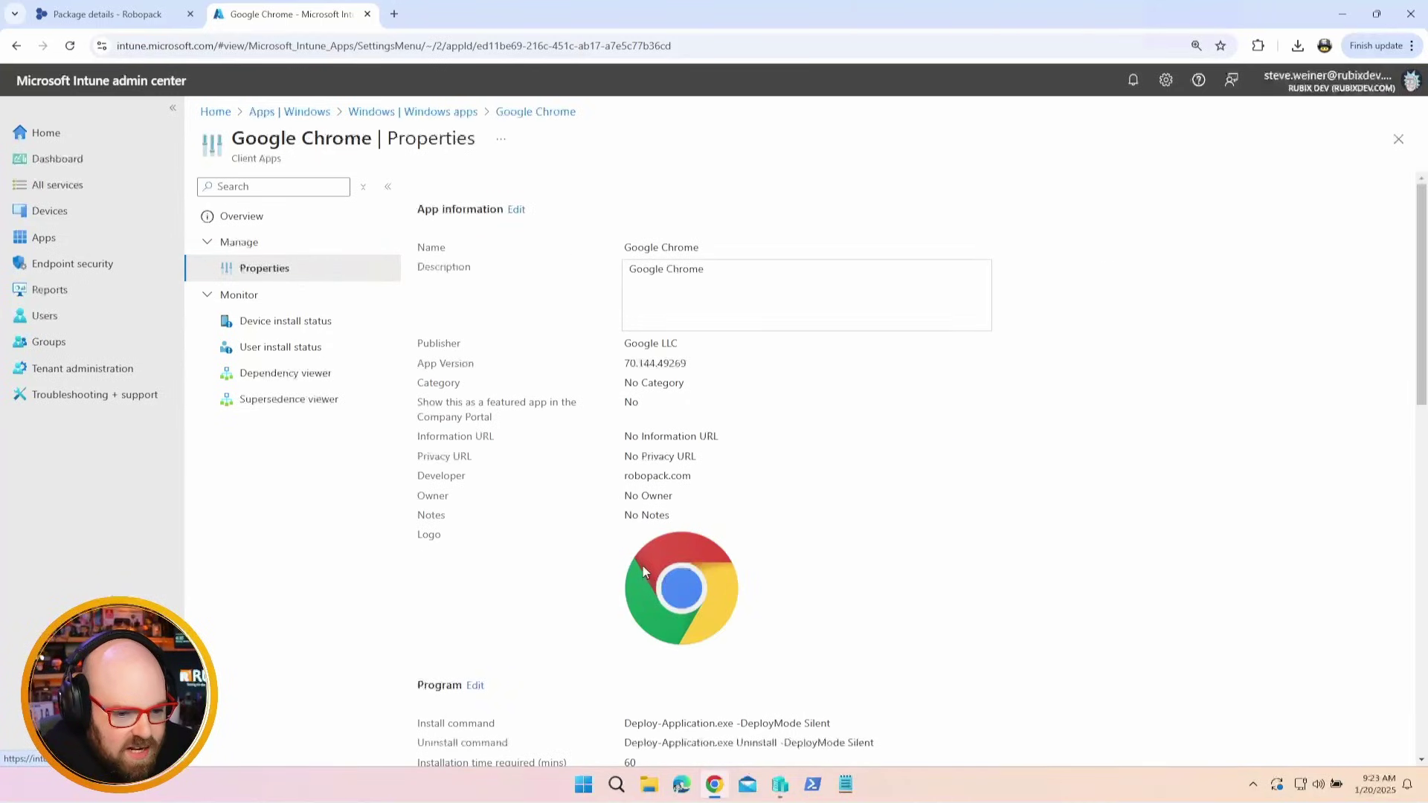
{"action": "scroll", "coordinate": [643, 572], "scroll_direction": "down", "scroll_amount": 3}
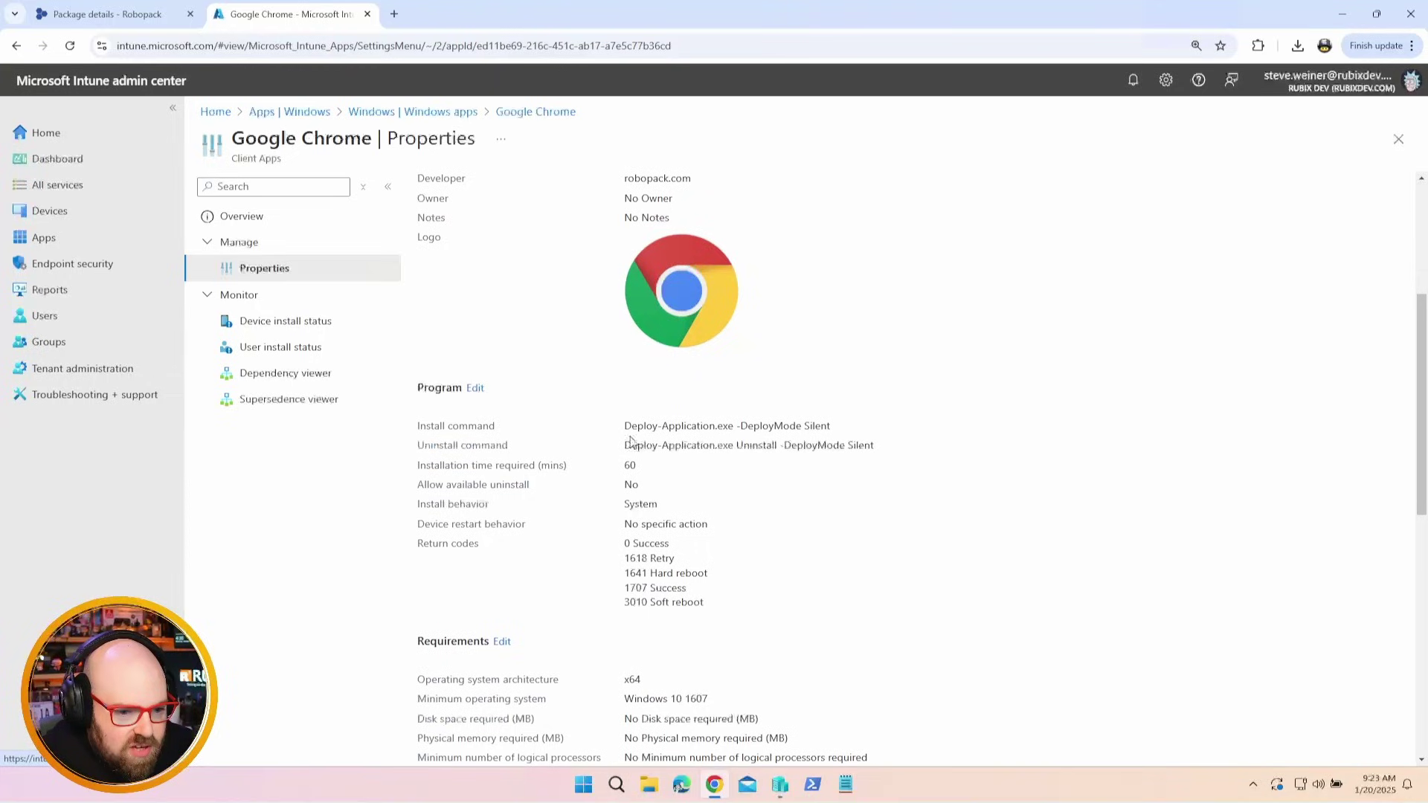
{"action": "scroll", "coordinate": [715, 487], "scroll_direction": "down", "scroll_amount": 2}
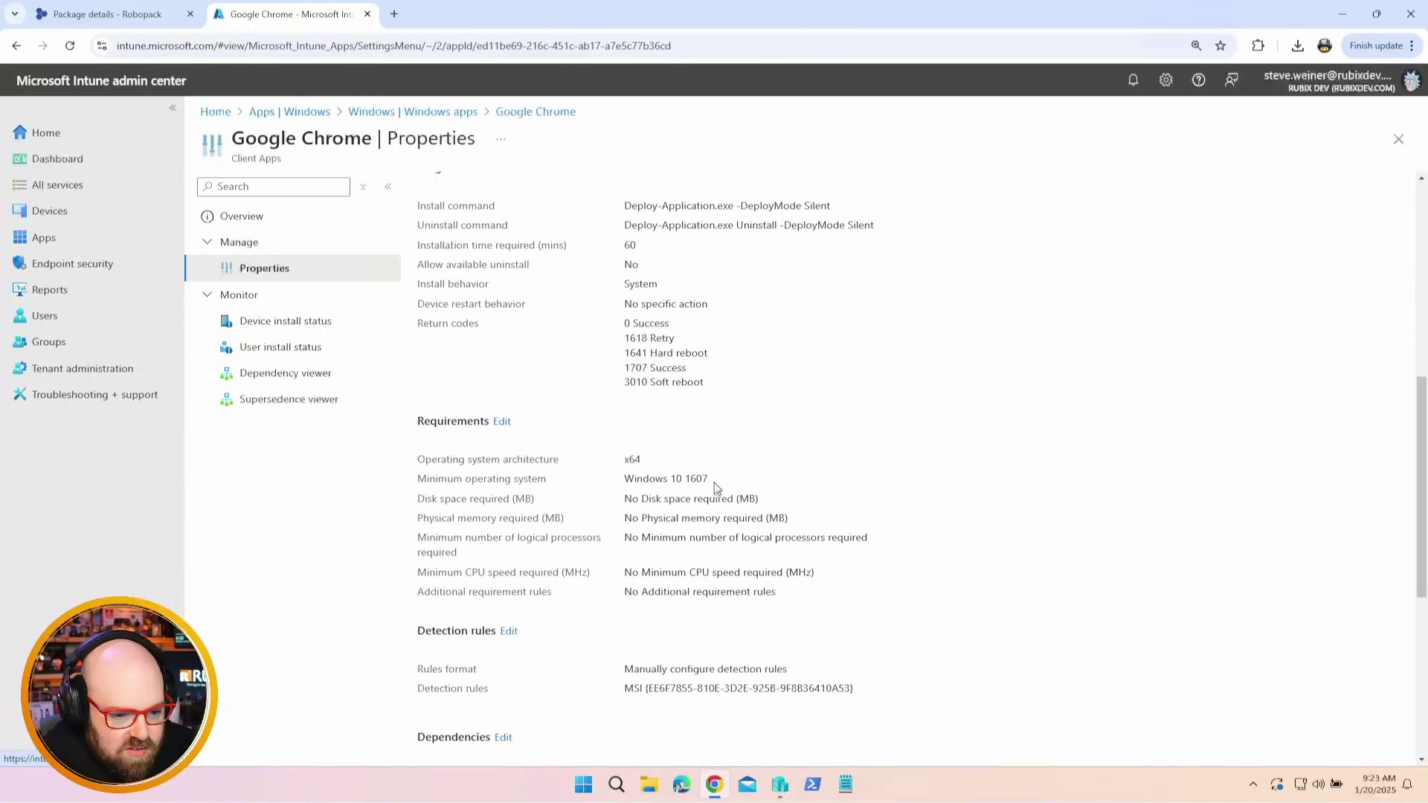
{"action": "scroll", "coordinate": [721, 568], "scroll_direction": "down", "scroll_amount": 3}
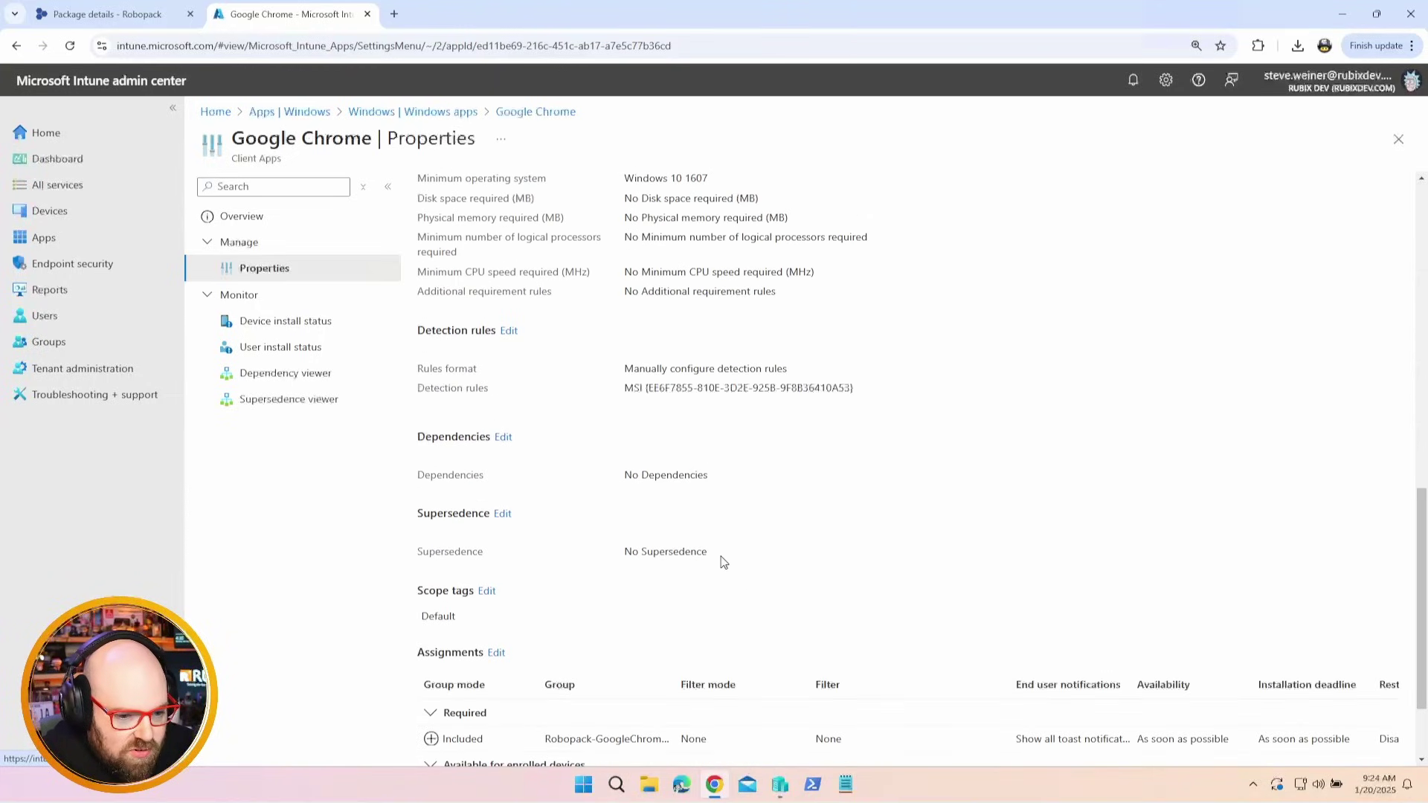
{"action": "scroll", "coordinate": [777, 570], "scroll_direction": "down", "scroll_amount": 1}
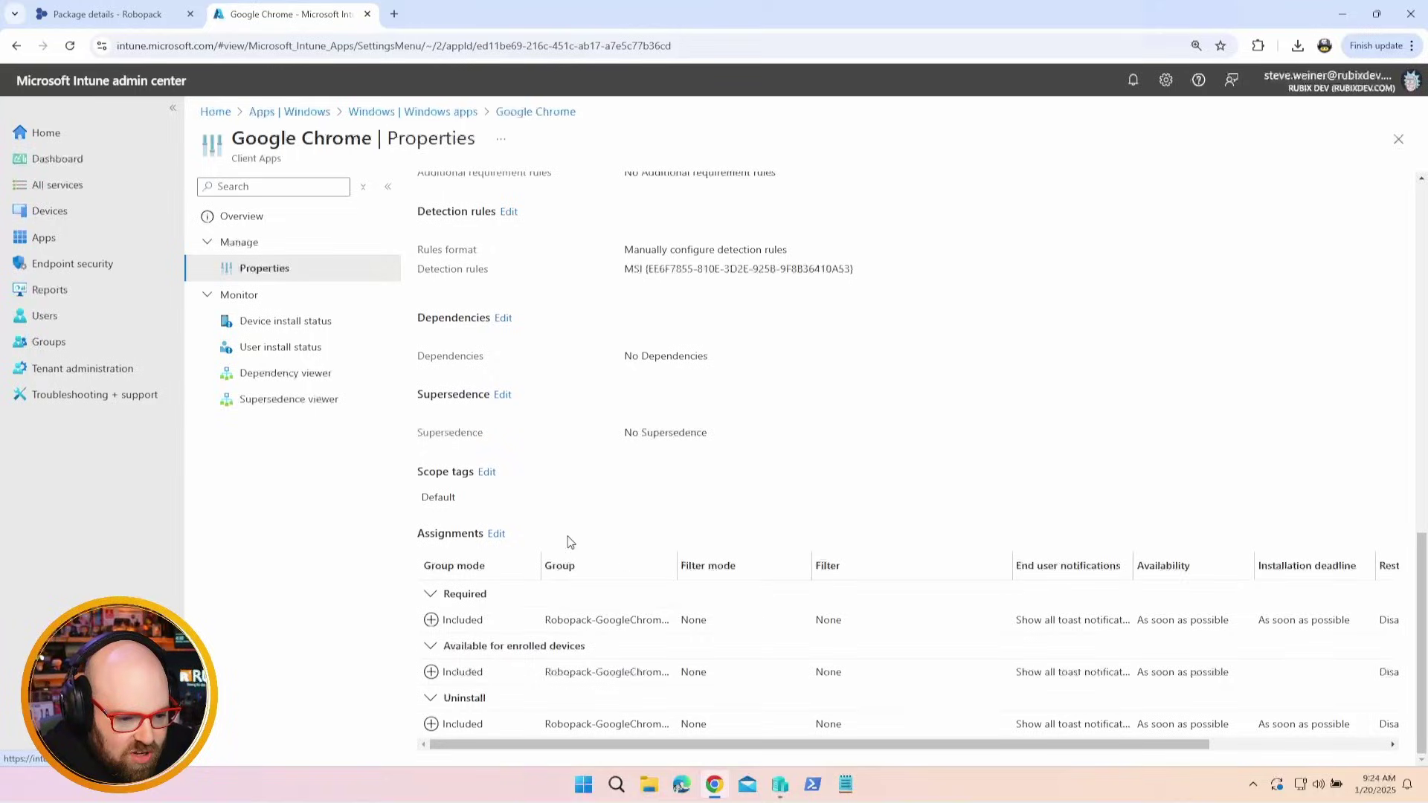
Edit Google Chrome's assignments and widen the Group column to show full group names.
{"action": "left_click", "coordinate": [497, 536]}
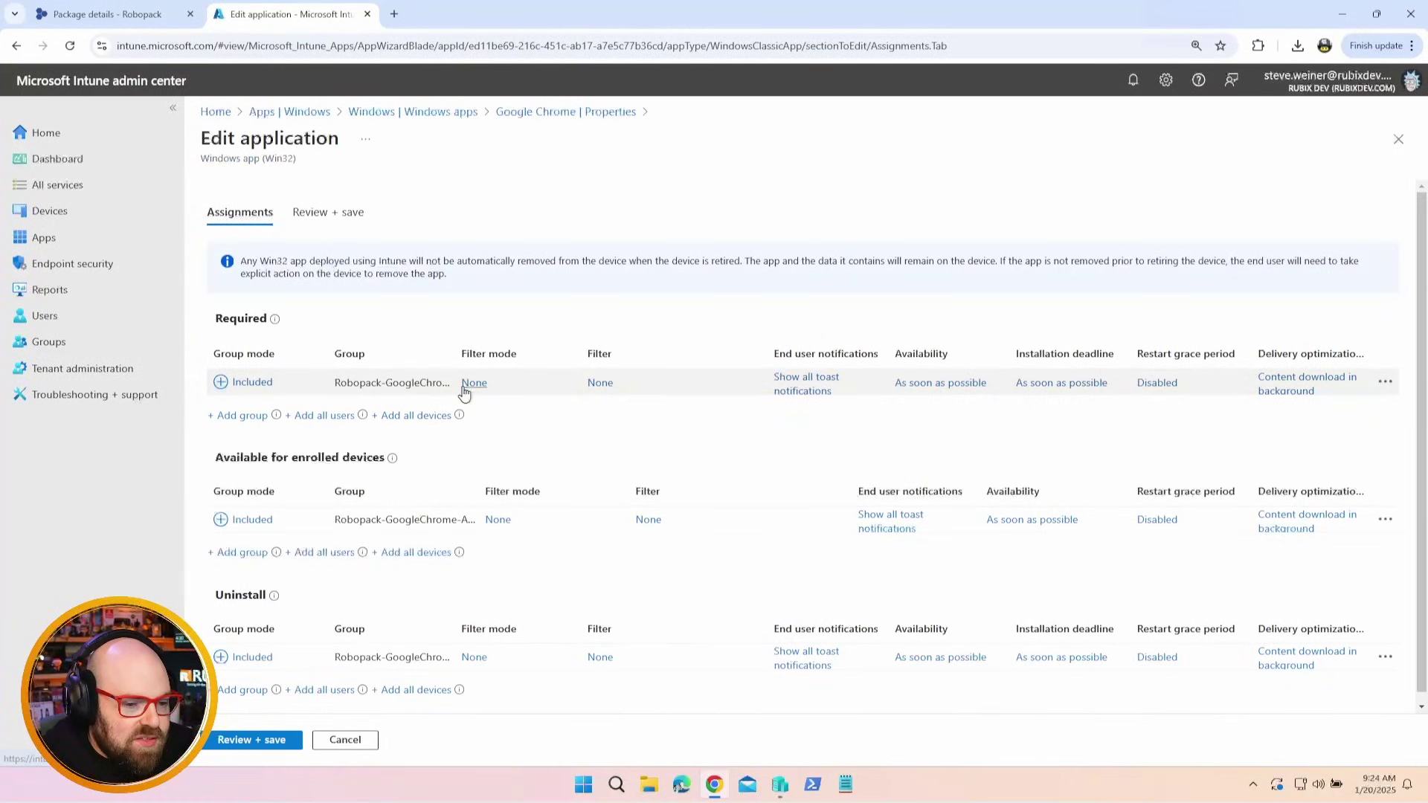
{"action": "left_click_drag", "start_coordinate": [456, 355], "coordinate": [572, 371]}
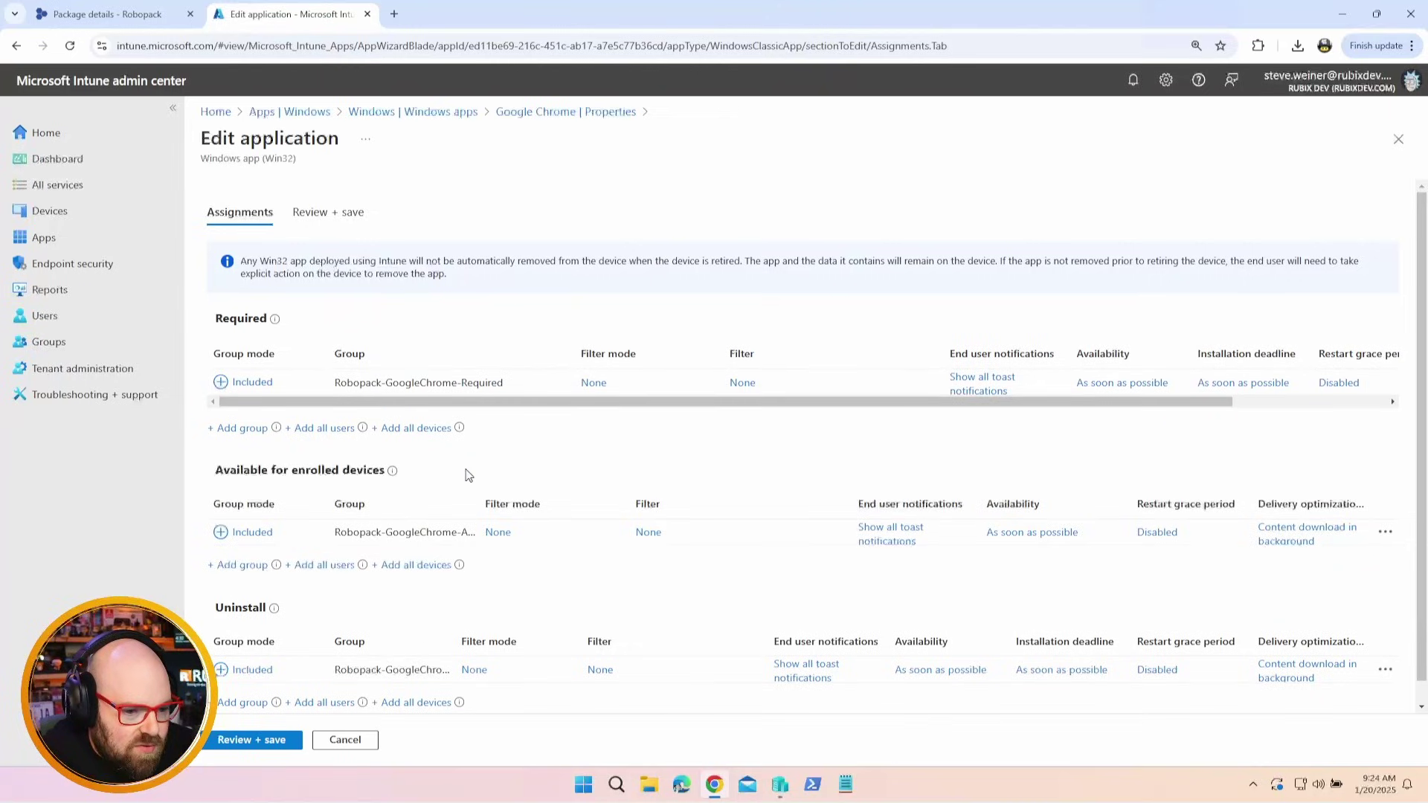
{"action": "left_click_drag", "start_coordinate": [483, 505], "coordinate": [561, 505]}
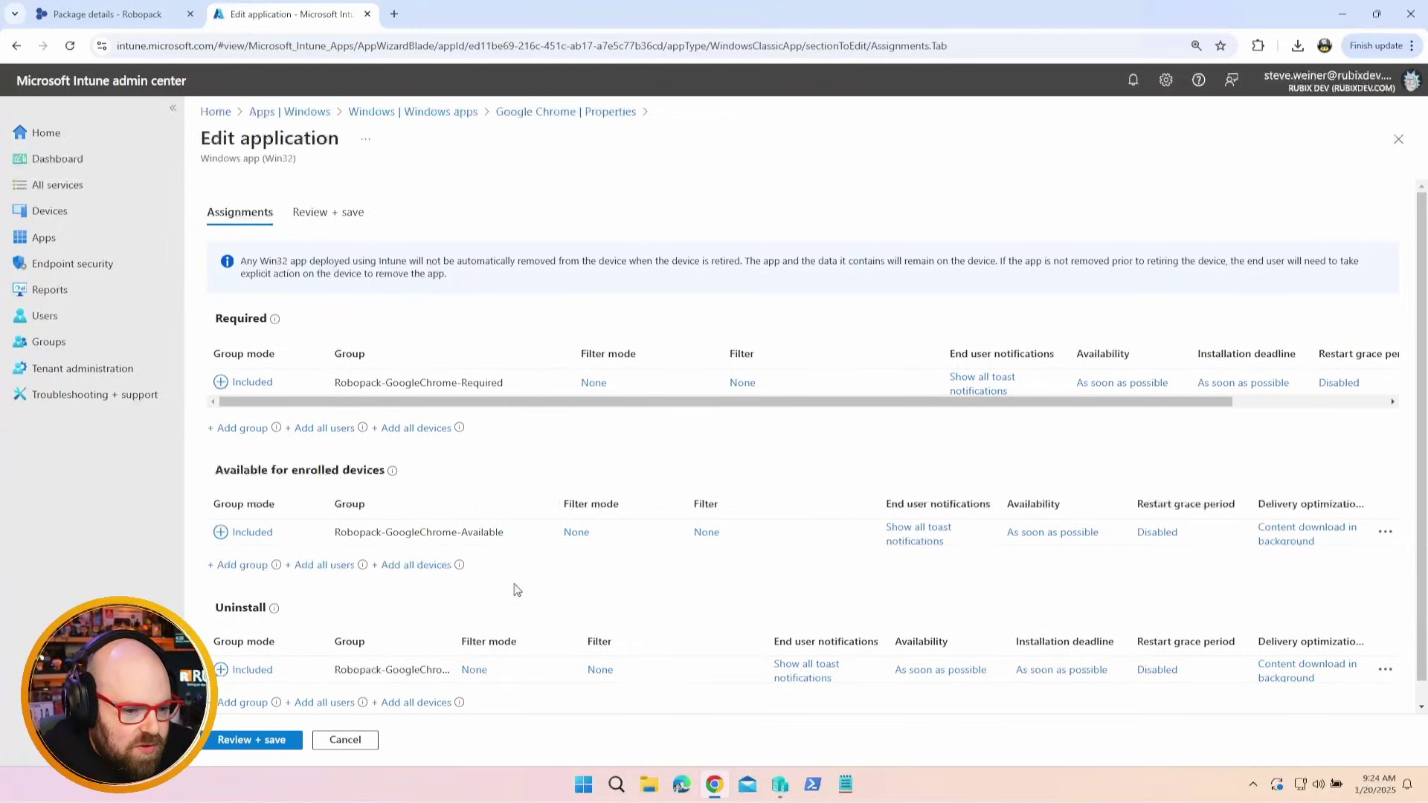
{"action": "left_click_drag", "start_coordinate": [464, 634], "coordinate": [569, 643]}
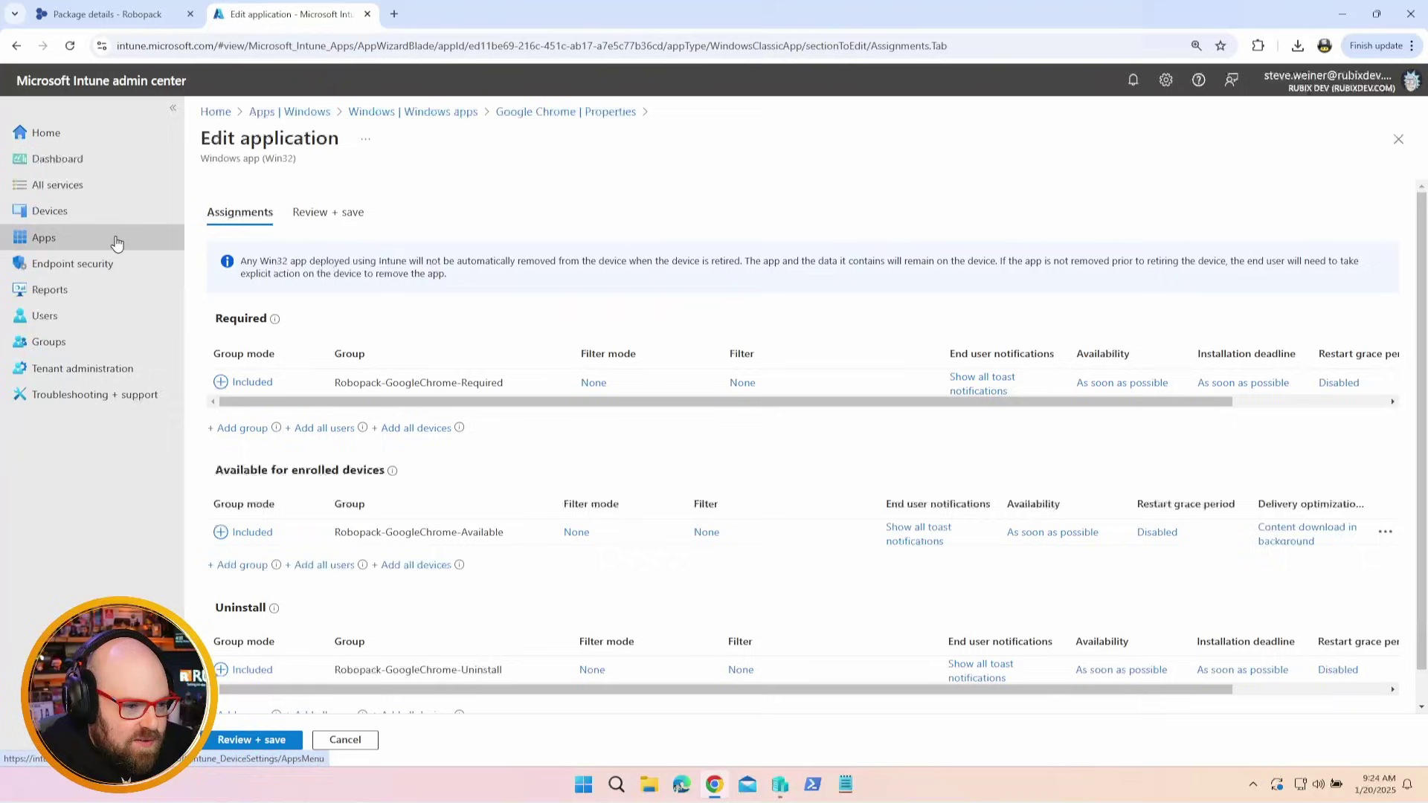
Review the nine Robopack groups, including three GoogleChrome ones, then switch back to Robopack.
{"action": "left_click", "coordinate": [90, 342]}
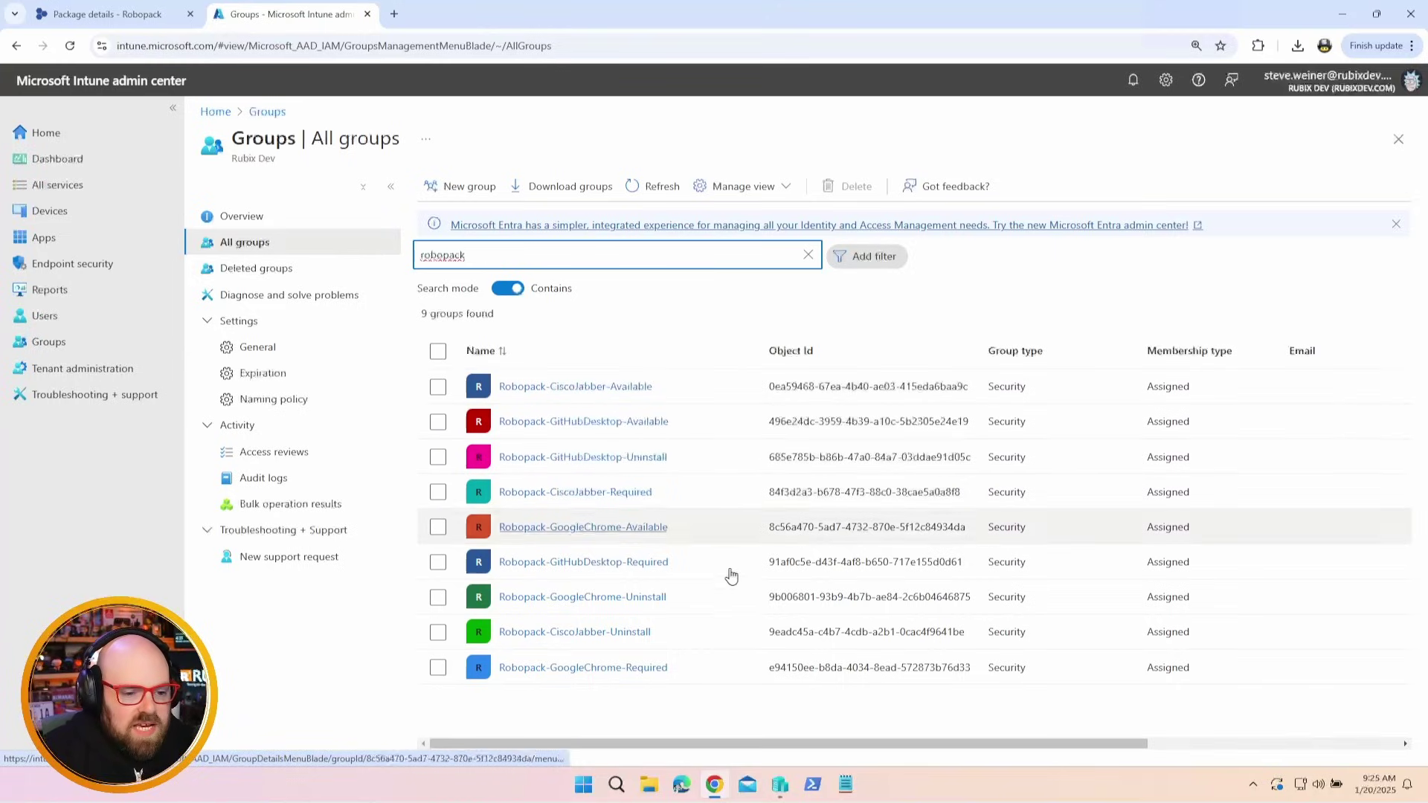
{"action": "key", "text": "ctrl+shift+Tab"}
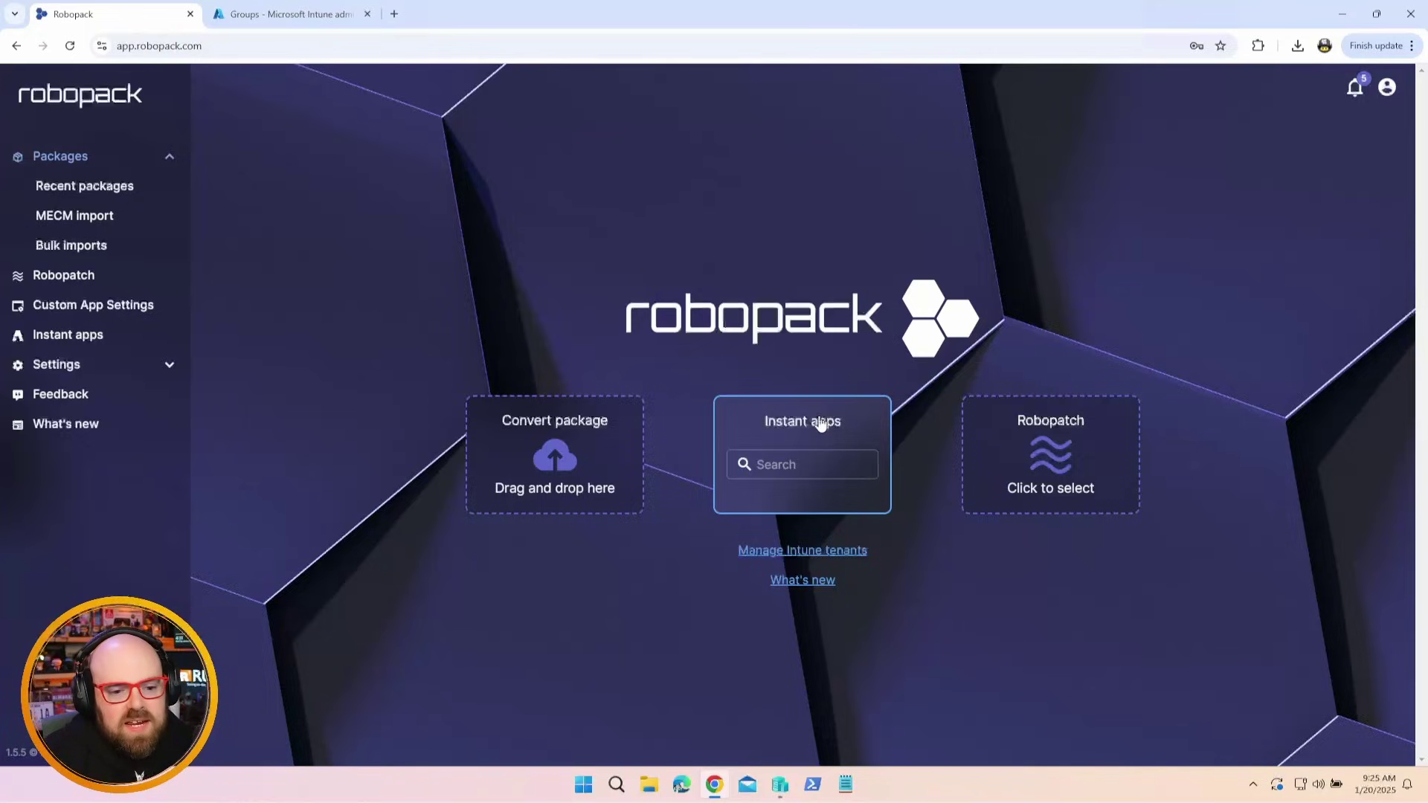
Search instant apps for '7zip', then go to the Instant apps catalogue of popular apps.
{"action": "left_click", "coordinate": [822, 459]}
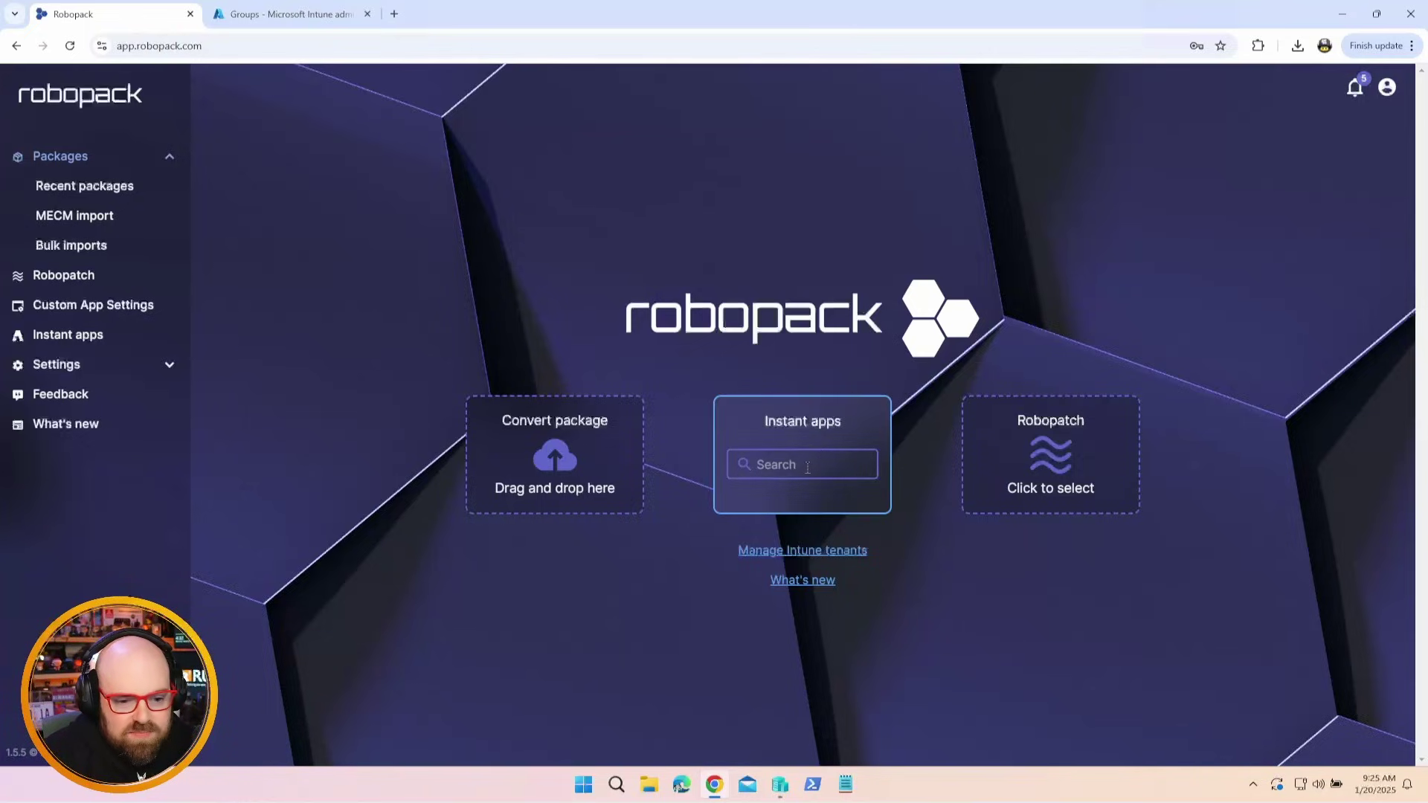
{"action": "type", "text": "7"}
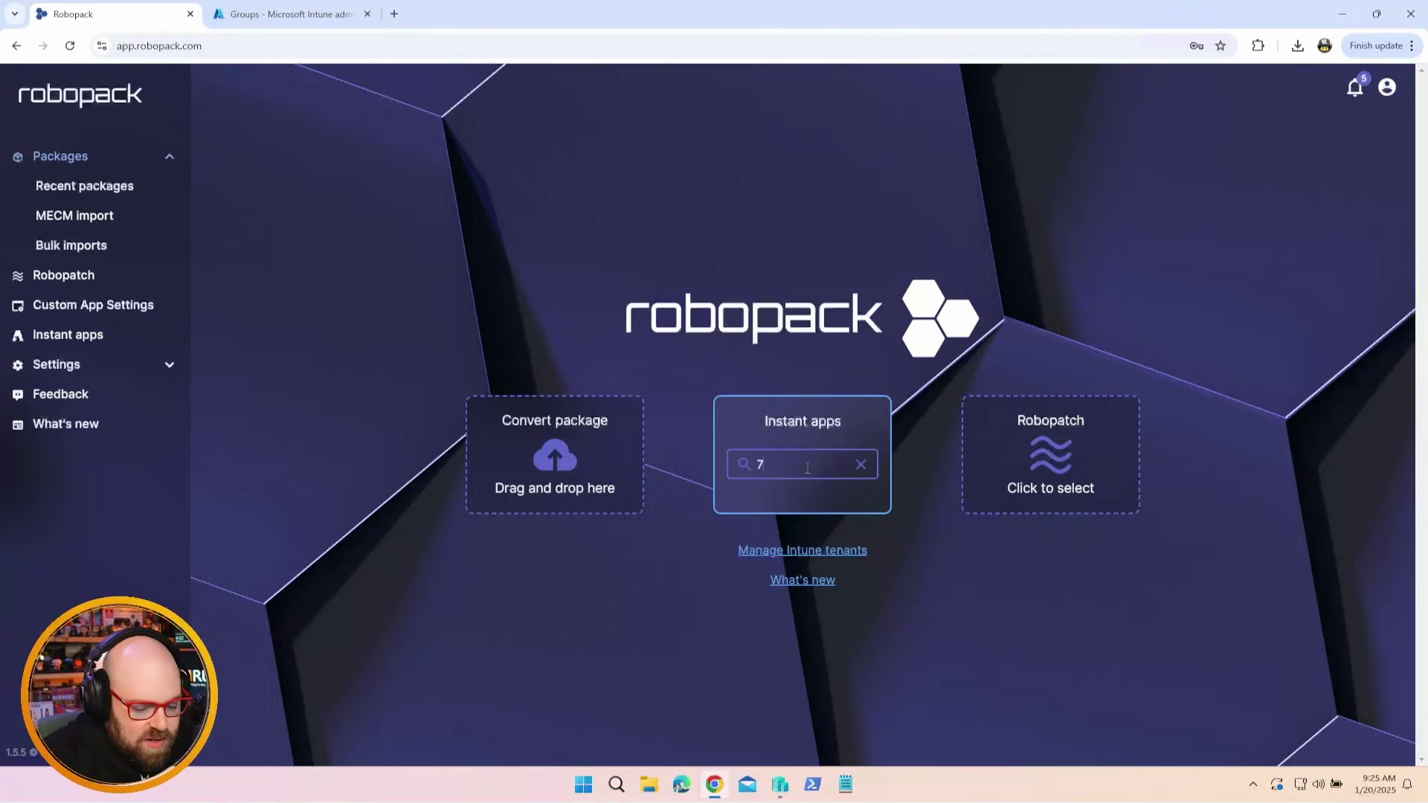
{"action": "type", "text": "zip"}
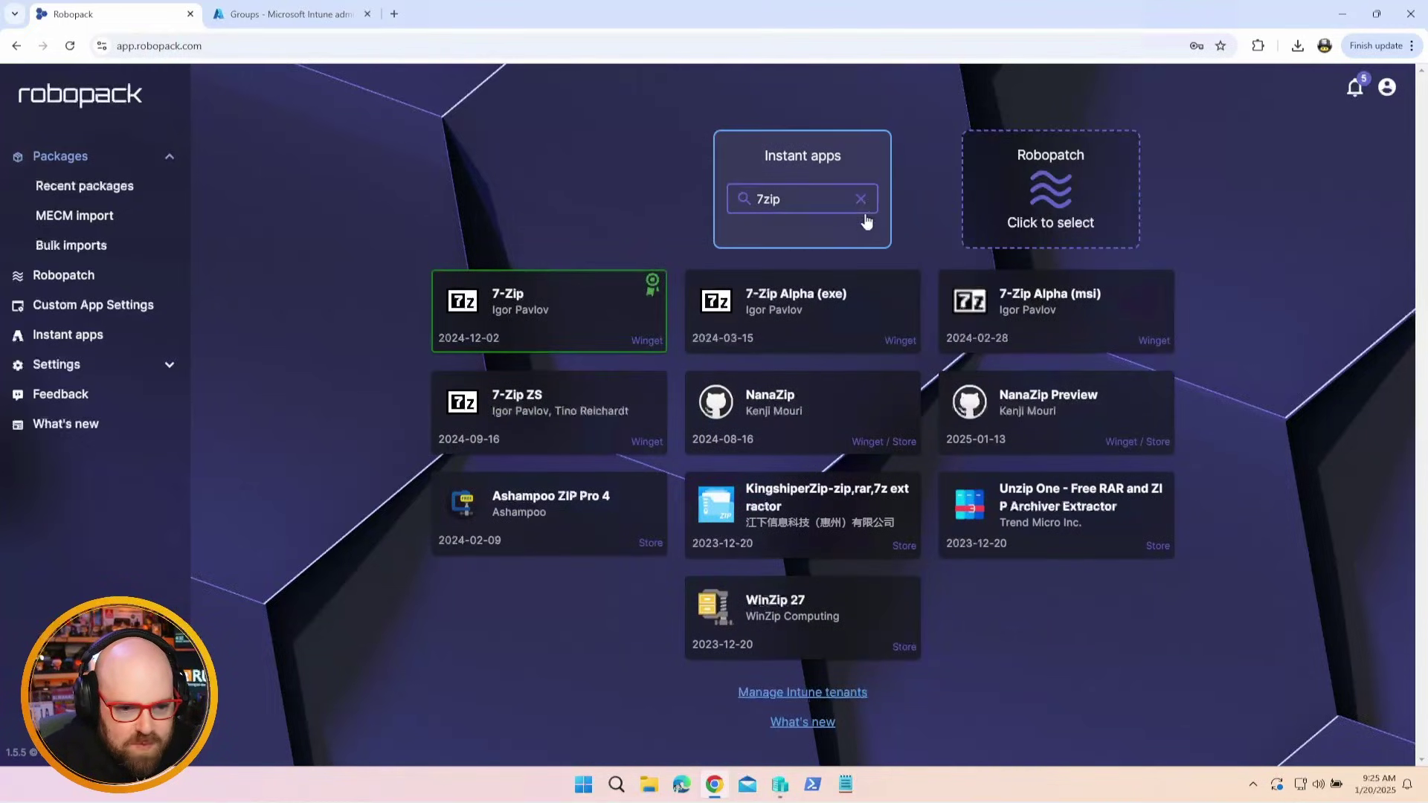
{"action": "left_click", "coordinate": [96, 334]}
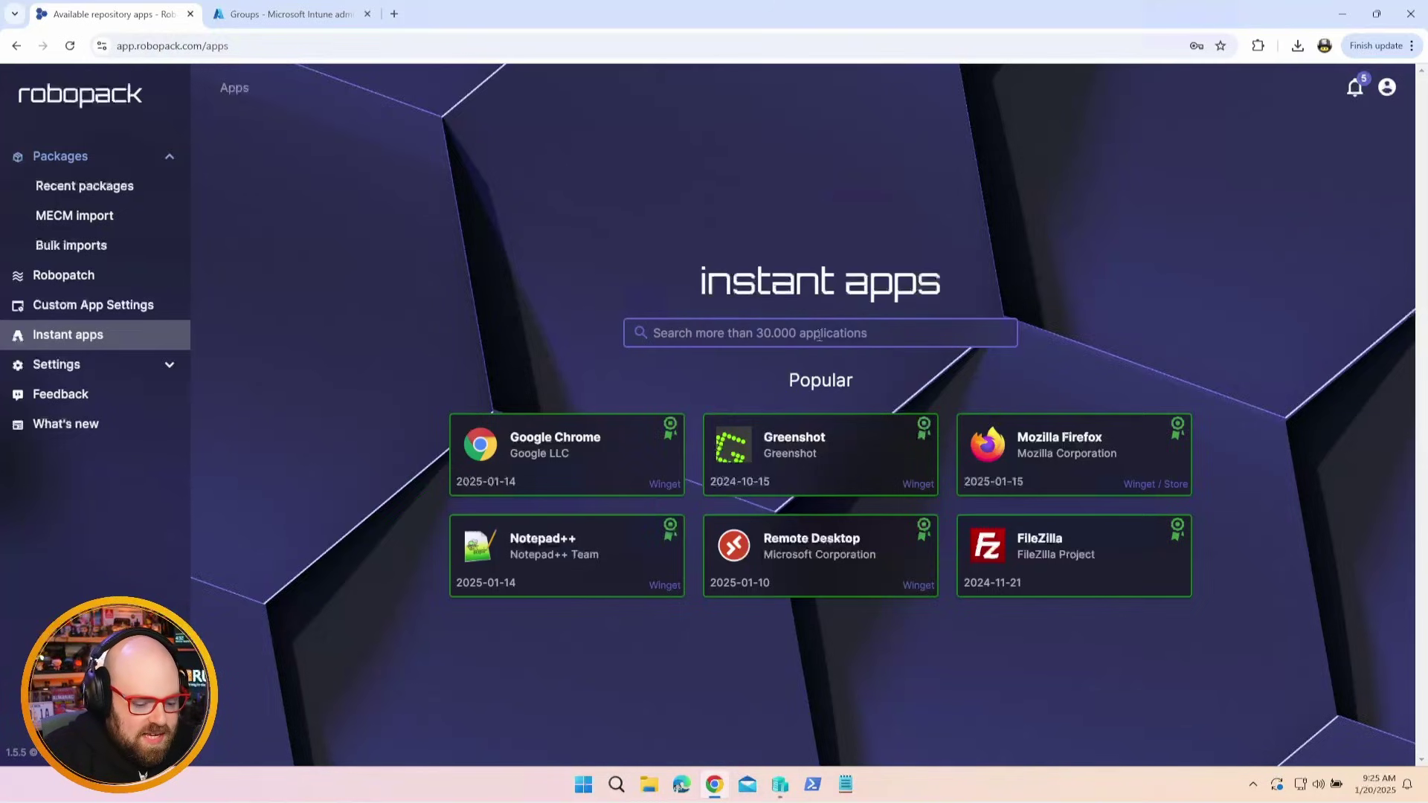
{"action": "type", "text": "autocad"}
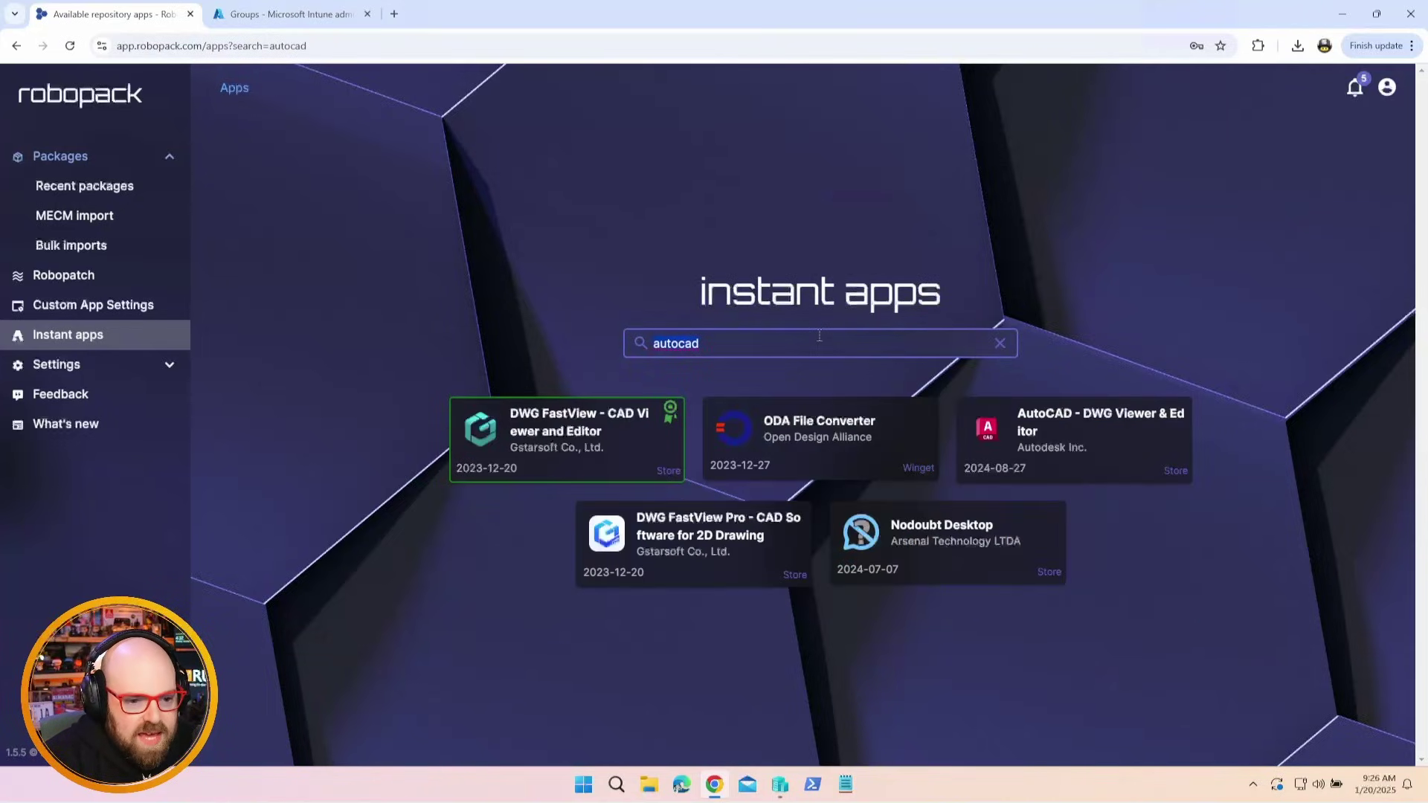
{"action": "type", "text": "micro"}
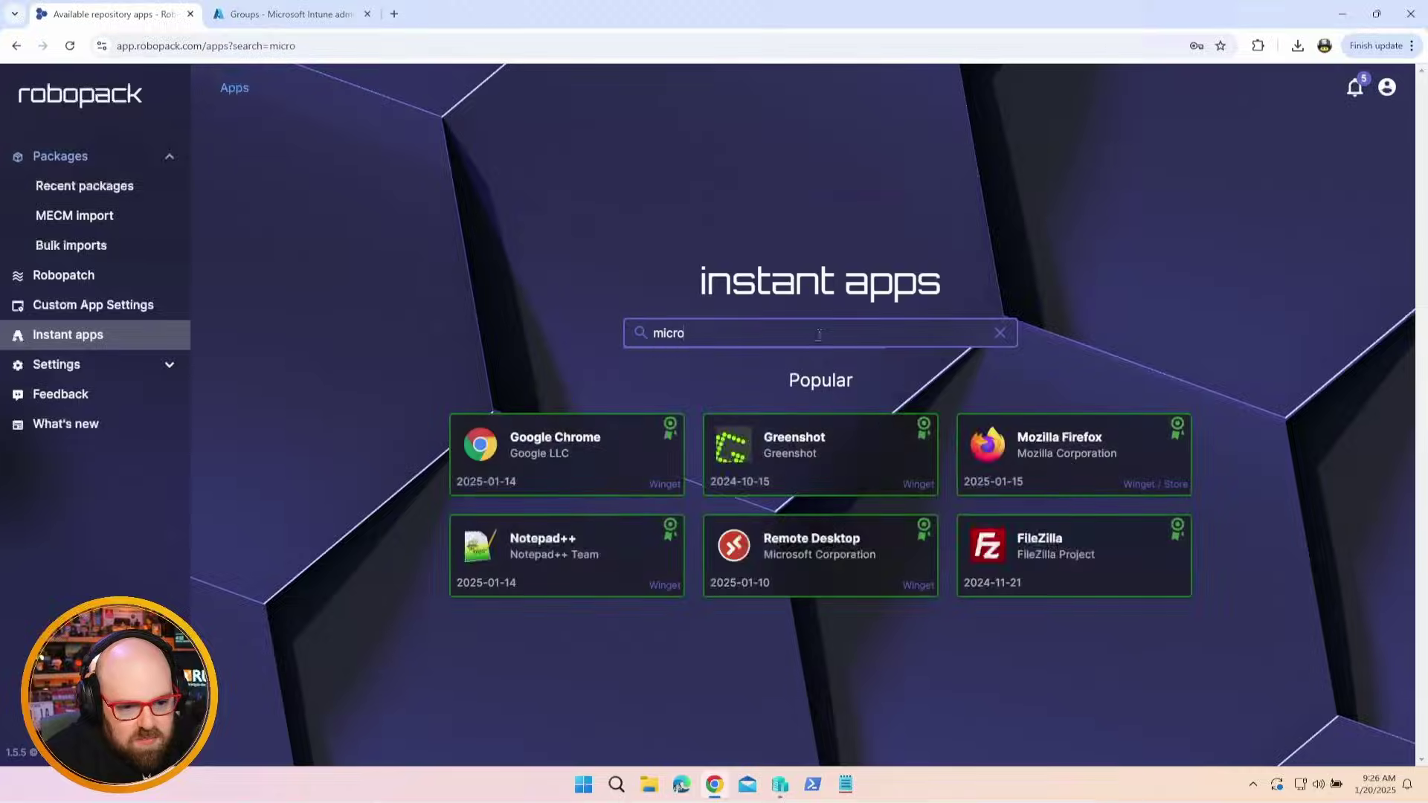
{"action": "type", "text": "soft"}
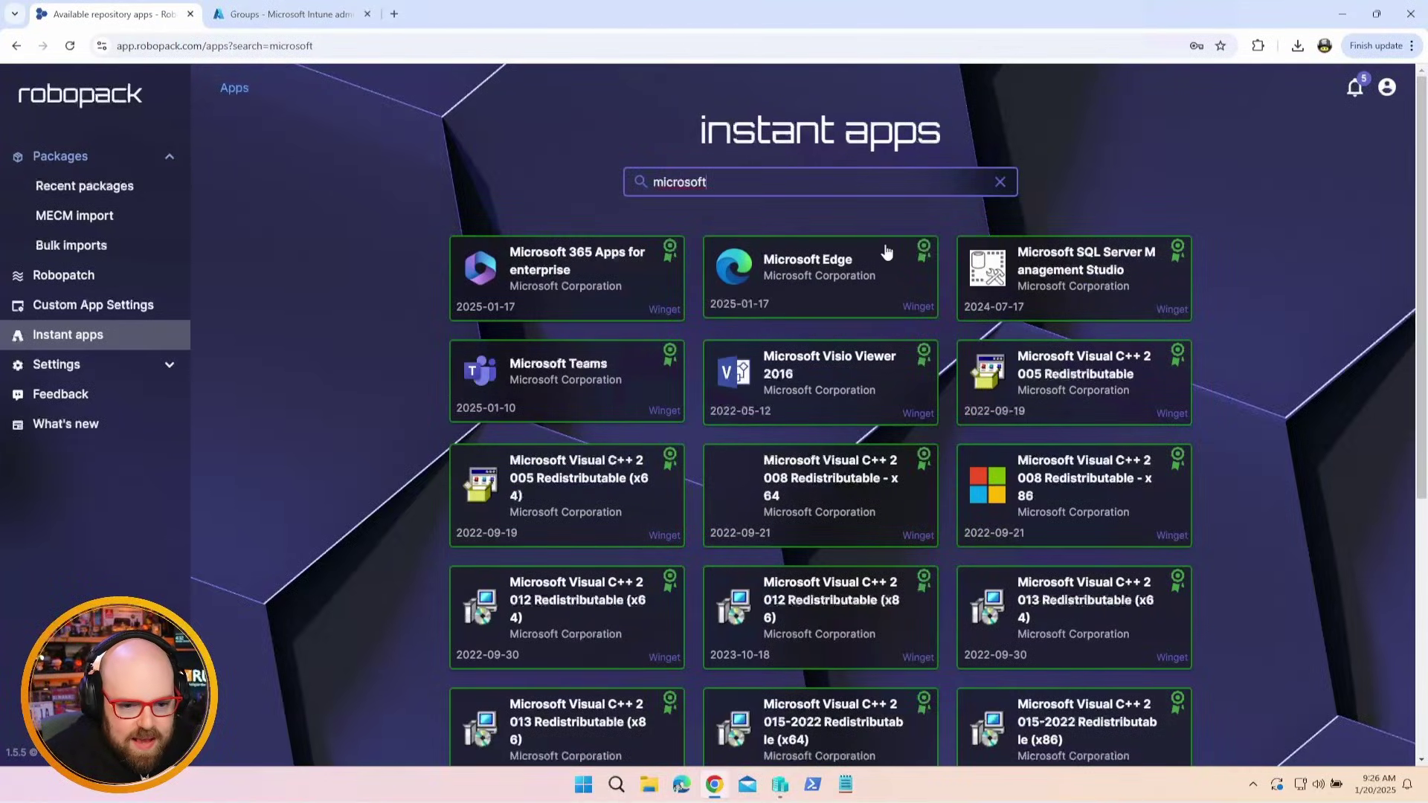
{"action": "scroll", "coordinate": [1085, 316], "scroll_direction": "down", "scroll_amount": 3}
{"action": "scroll", "coordinate": [1085, 316], "scroll_direction": "up", "scroll_amount": 2}
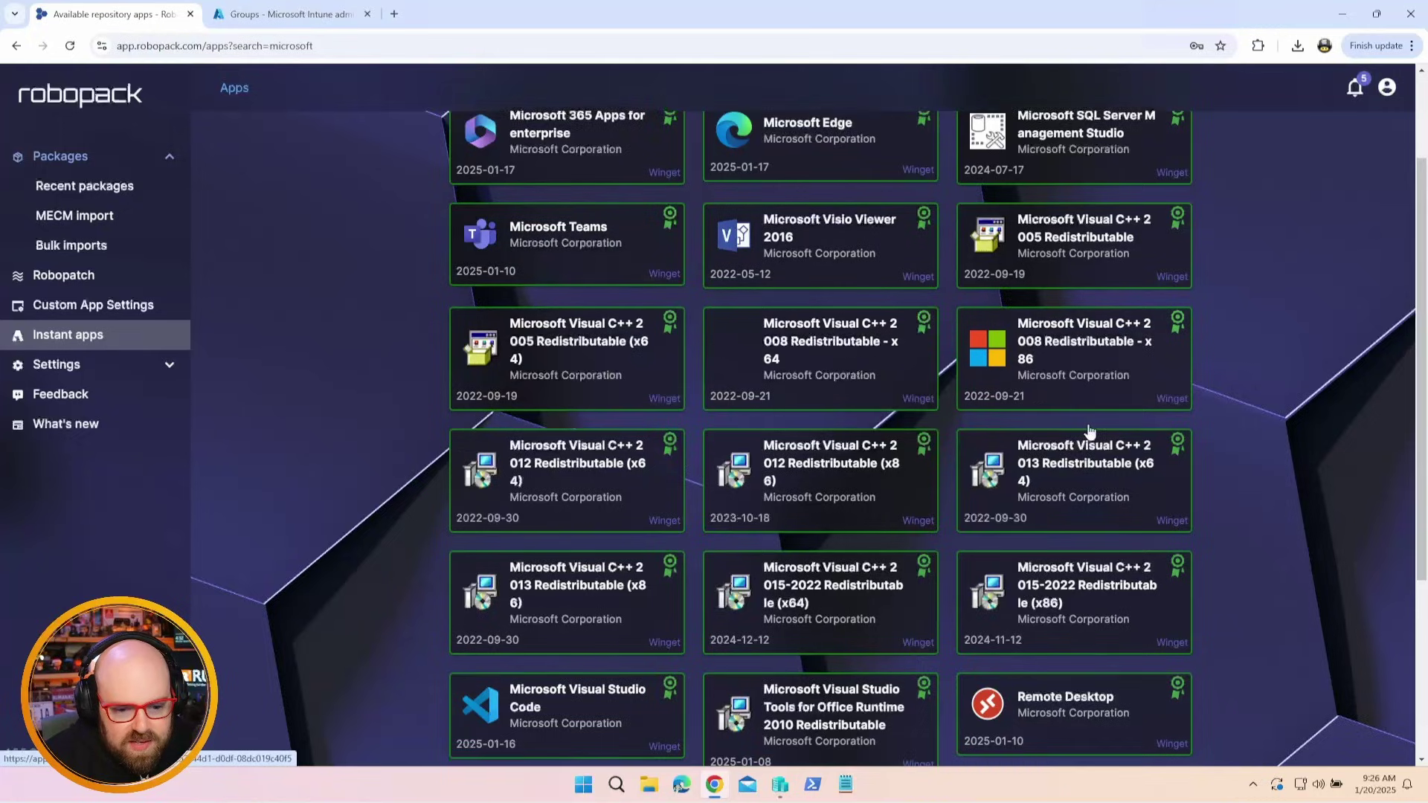
{"action": "scroll", "coordinate": [1087, 437], "scroll_direction": "down", "scroll_amount": 3}
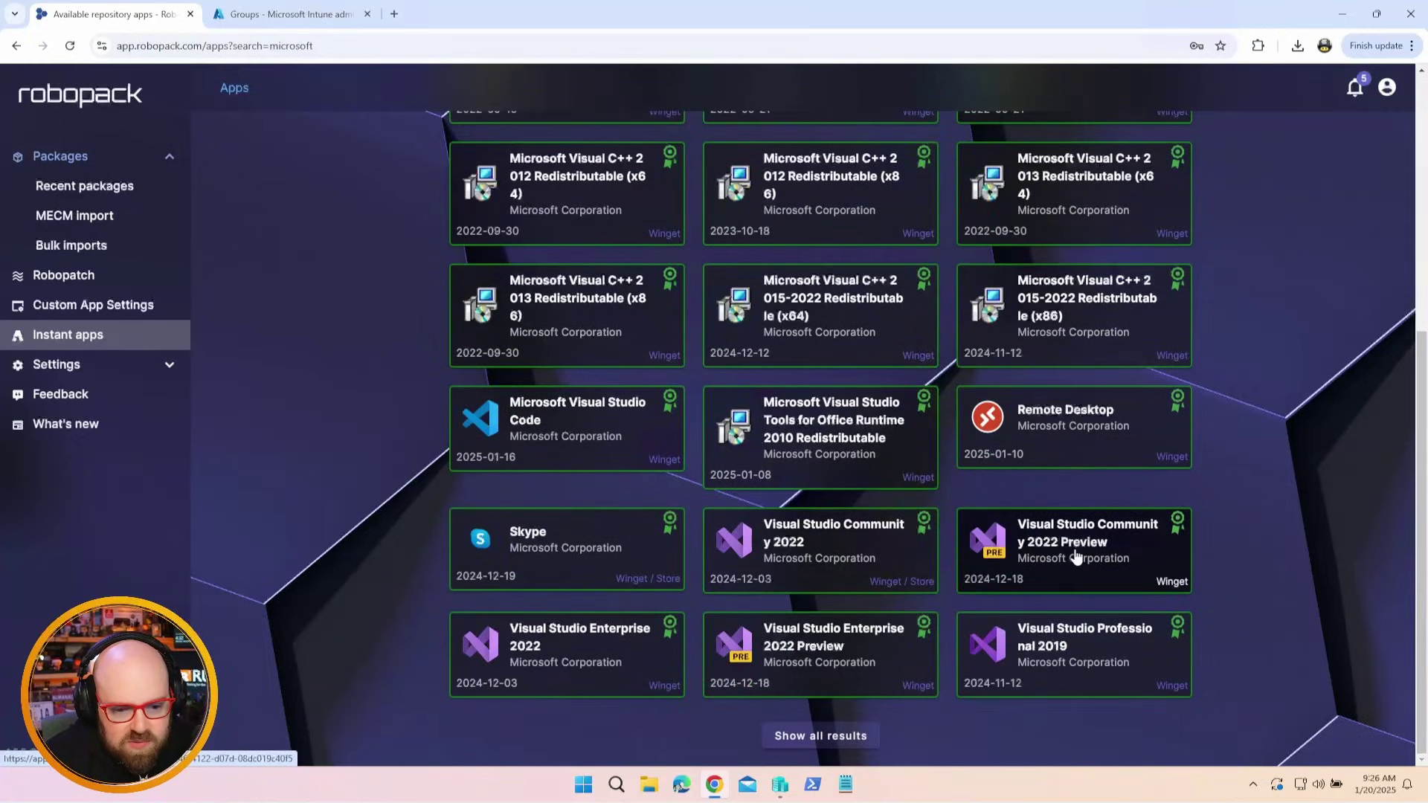
{"action": "left_click", "coordinate": [815, 734]}
{"action": "scroll", "coordinate": [789, 444], "scroll_direction": "down", "scroll_amount": 1}
{"action": "scroll", "coordinate": [693, 453], "scroll_direction": "down", "scroll_amount": 2}
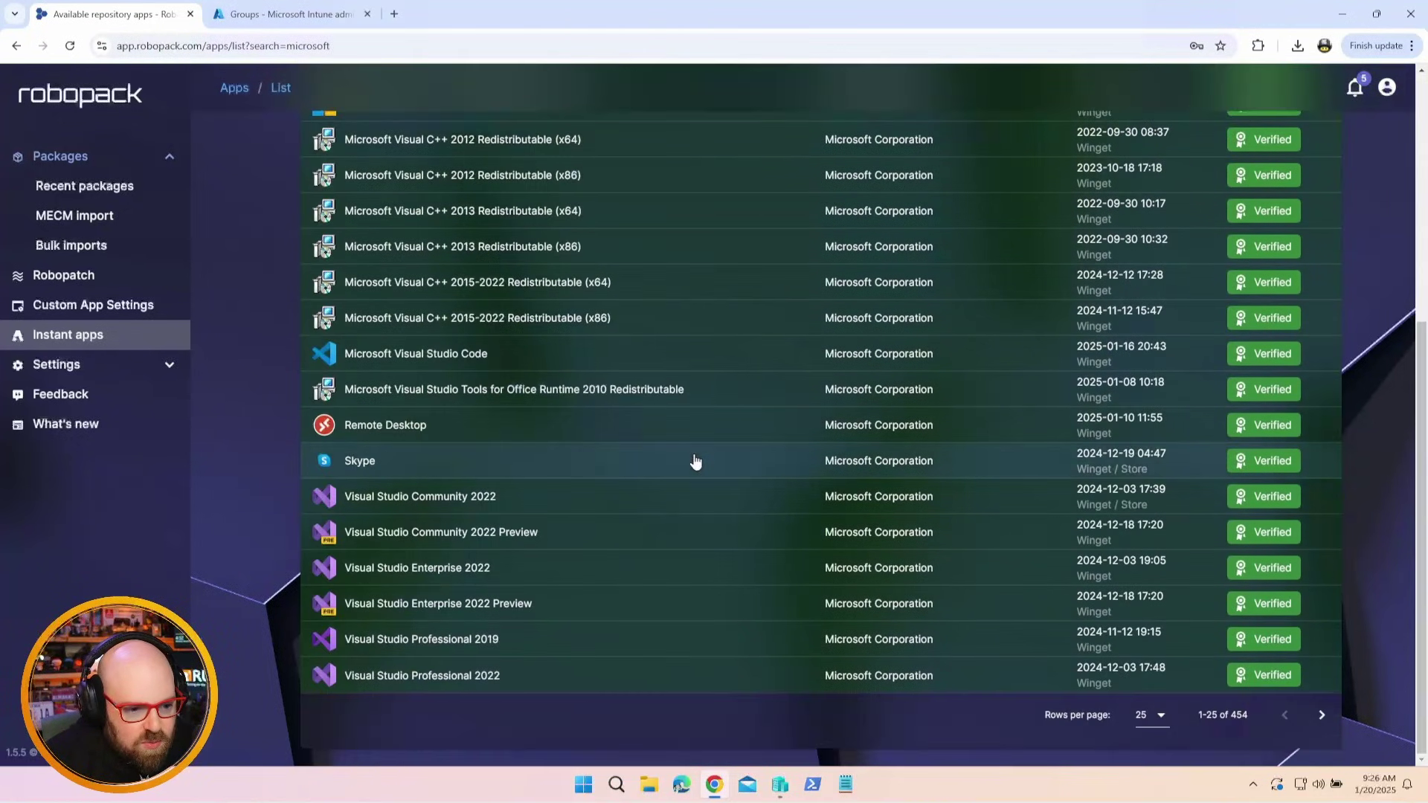
{"action": "scroll", "coordinate": [844, 593], "scroll_direction": "up", "scroll_amount": 5}
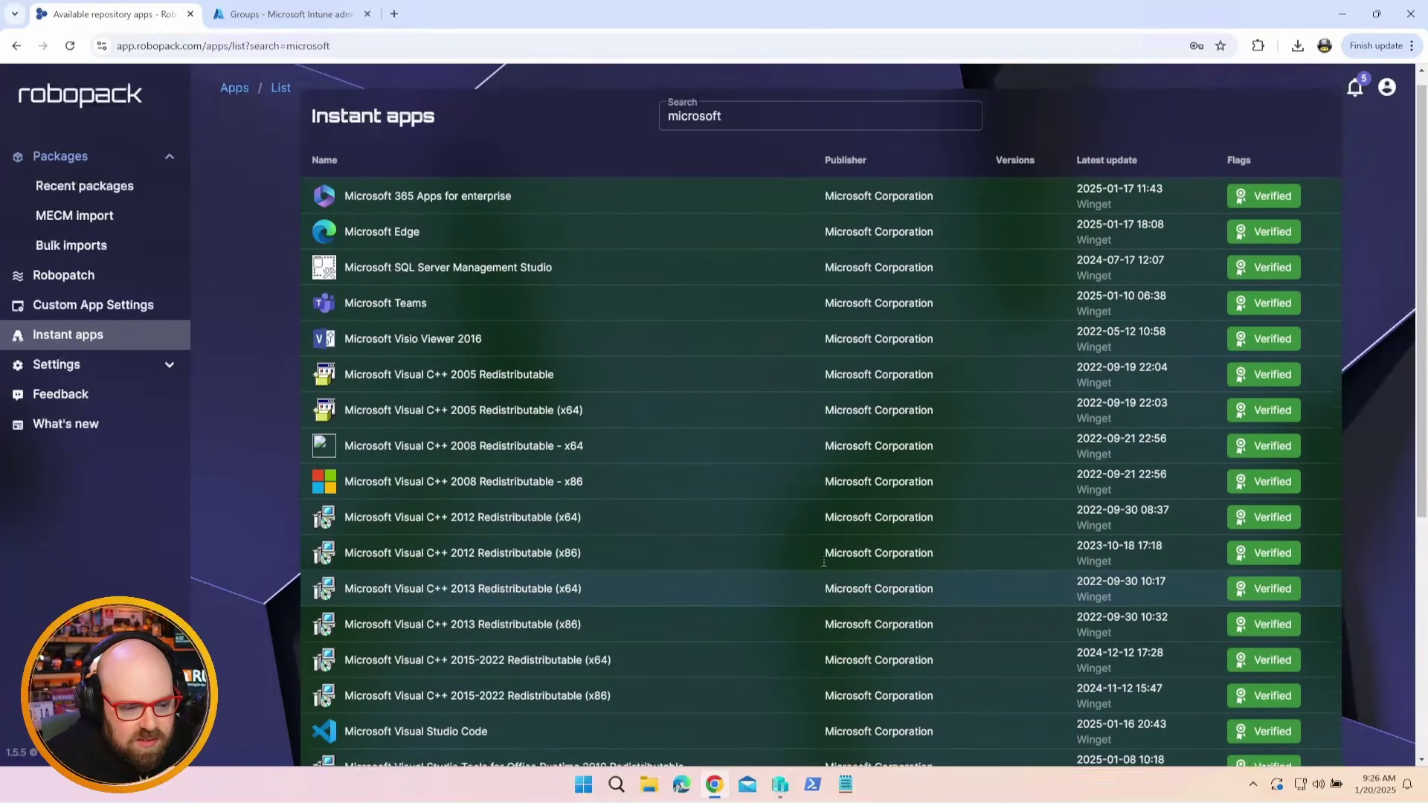
{"action": "left_click", "coordinate": [797, 134]}
{"action": "key", "text": "ctrl+a"}
{"action": "key", "text": "BackSpace"}
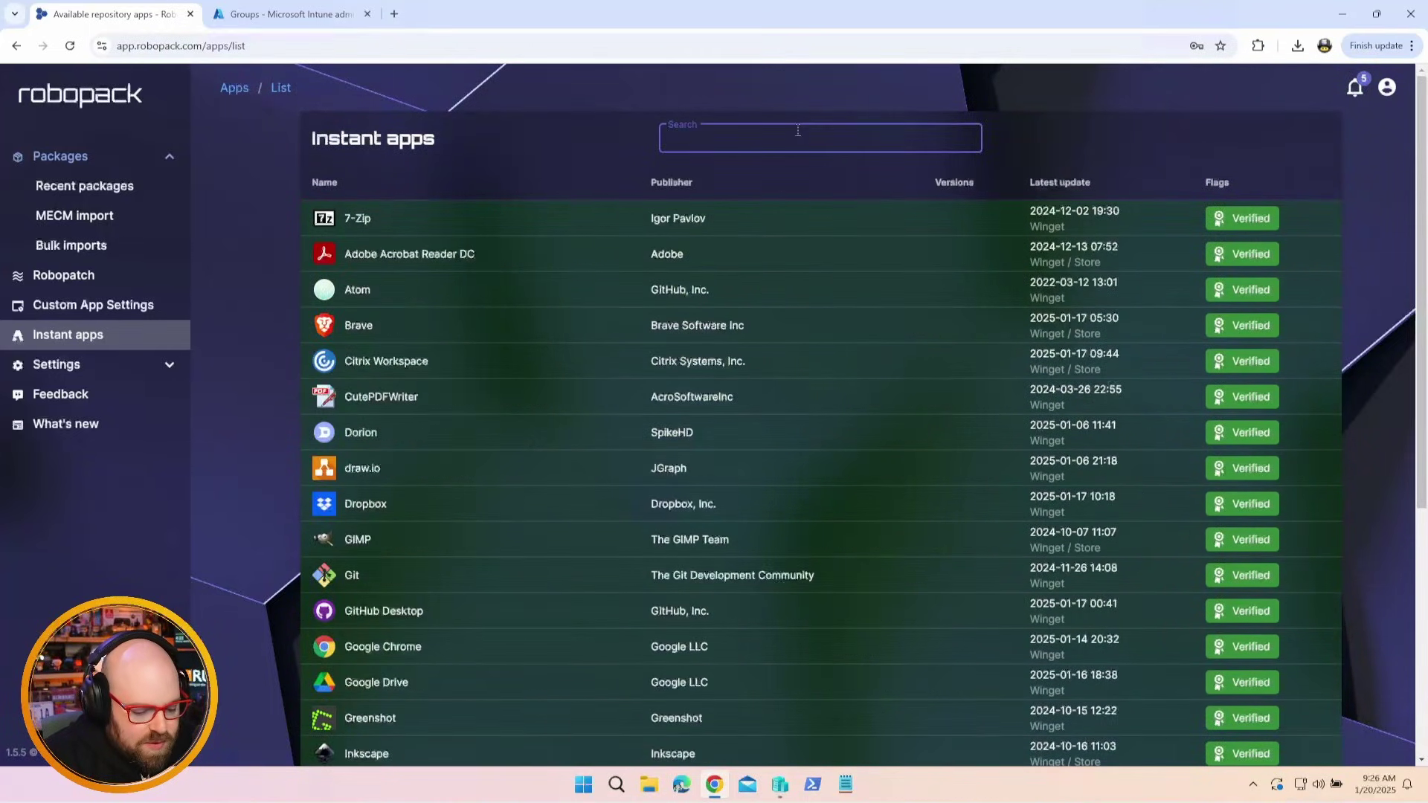
{"action": "type", "text": "jetbrains"}
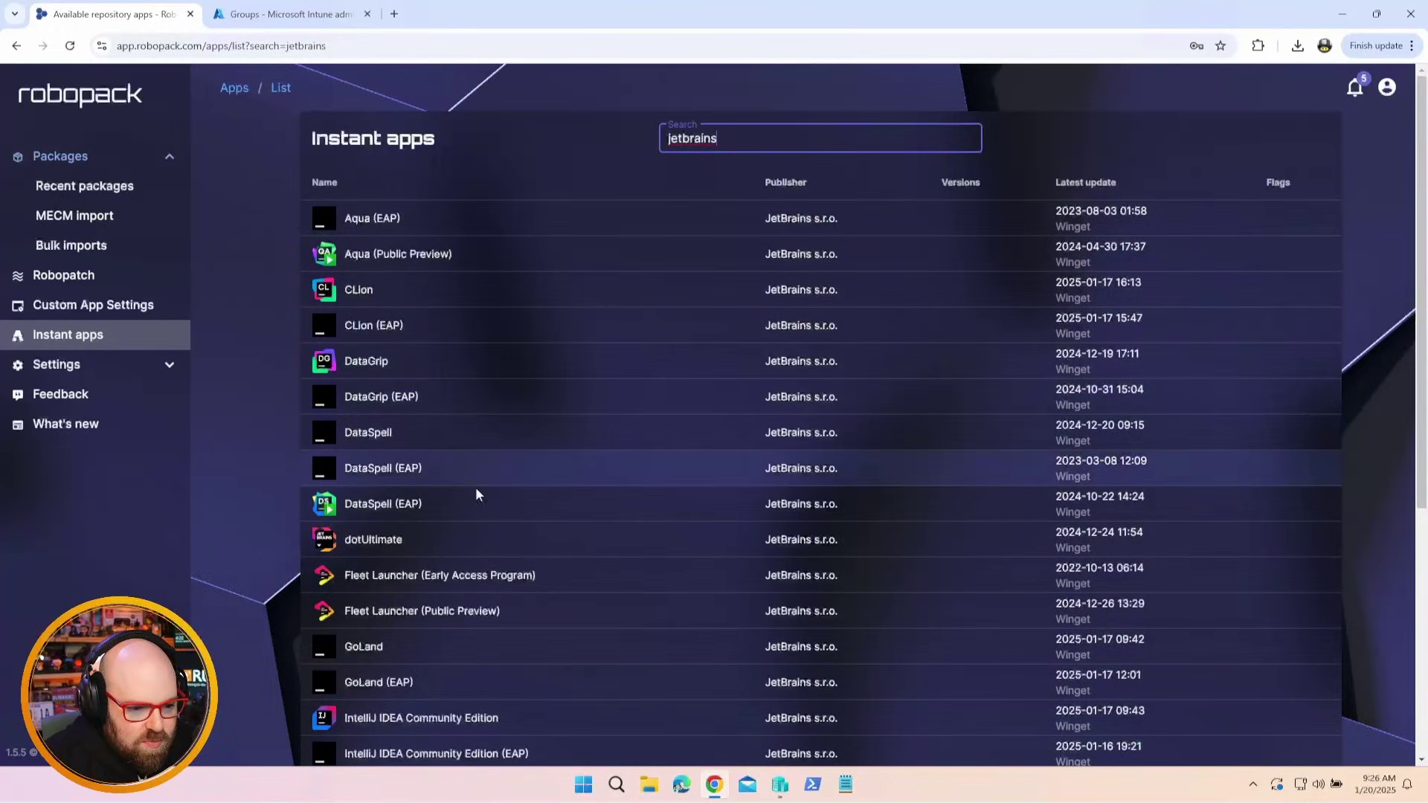
{"action": "scroll", "coordinate": [462, 525], "scroll_direction": "down", "scroll_amount": 1}
{"action": "scroll", "coordinate": [462, 525], "scroll_direction": "down", "scroll_amount": 2}
{"action": "scroll", "coordinate": [466, 538], "scroll_direction": "up", "scroll_amount": 3}
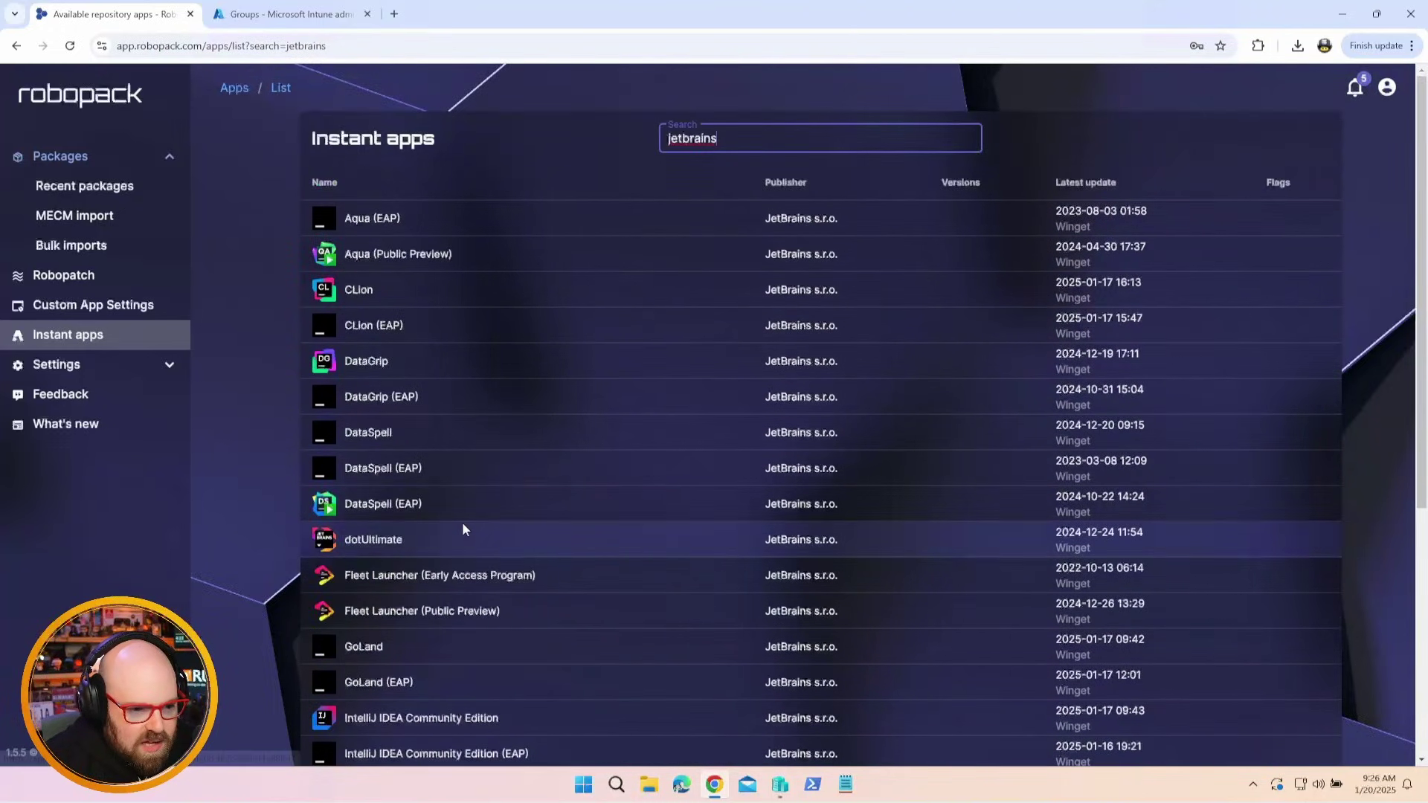
{"action": "double_click", "coordinate": [753, 140]}
{"action": "type", "text": "pycharm"}
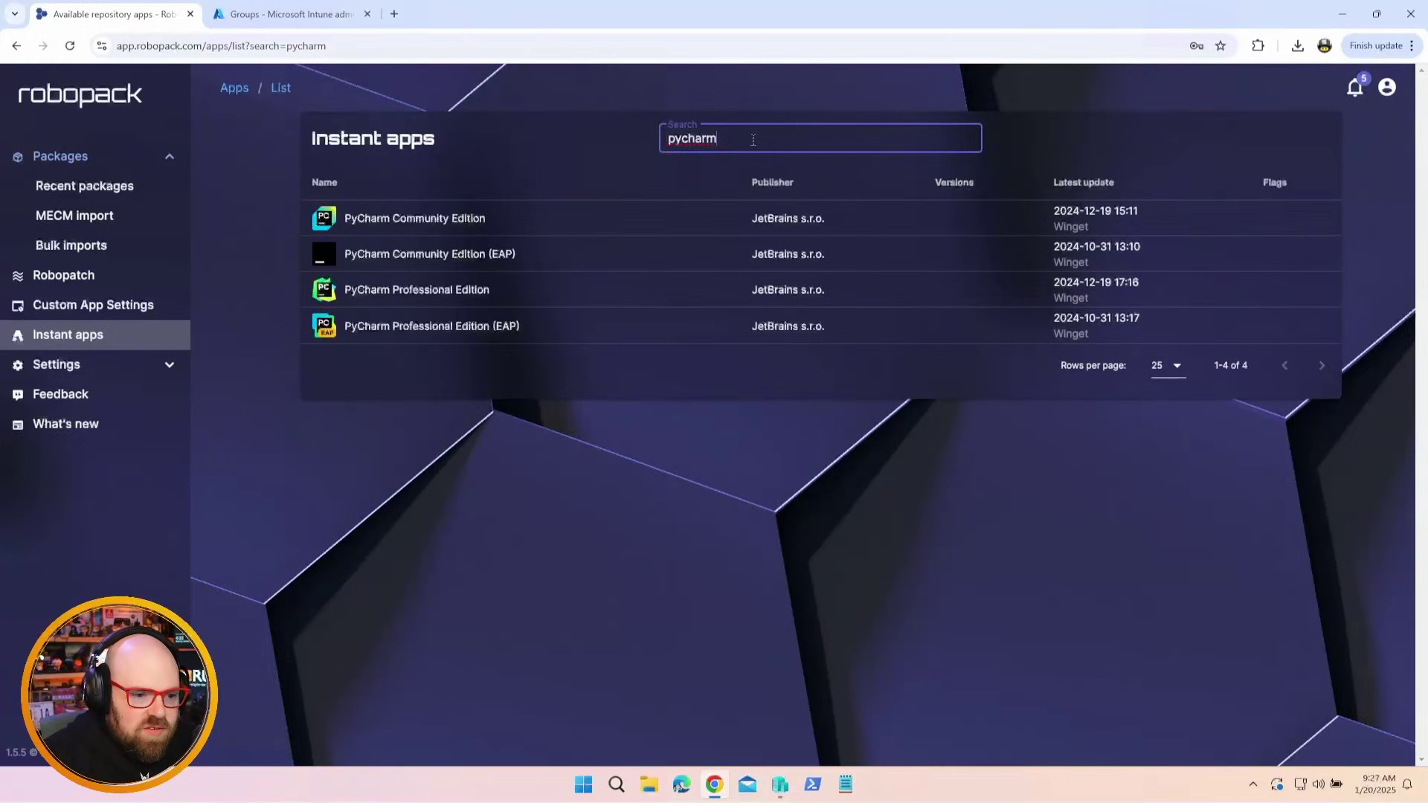
{"action": "key", "text": "ctrl+a"}
{"action": "key", "text": "BackSpace"}
{"action": "left_click", "coordinate": [710, 335]}
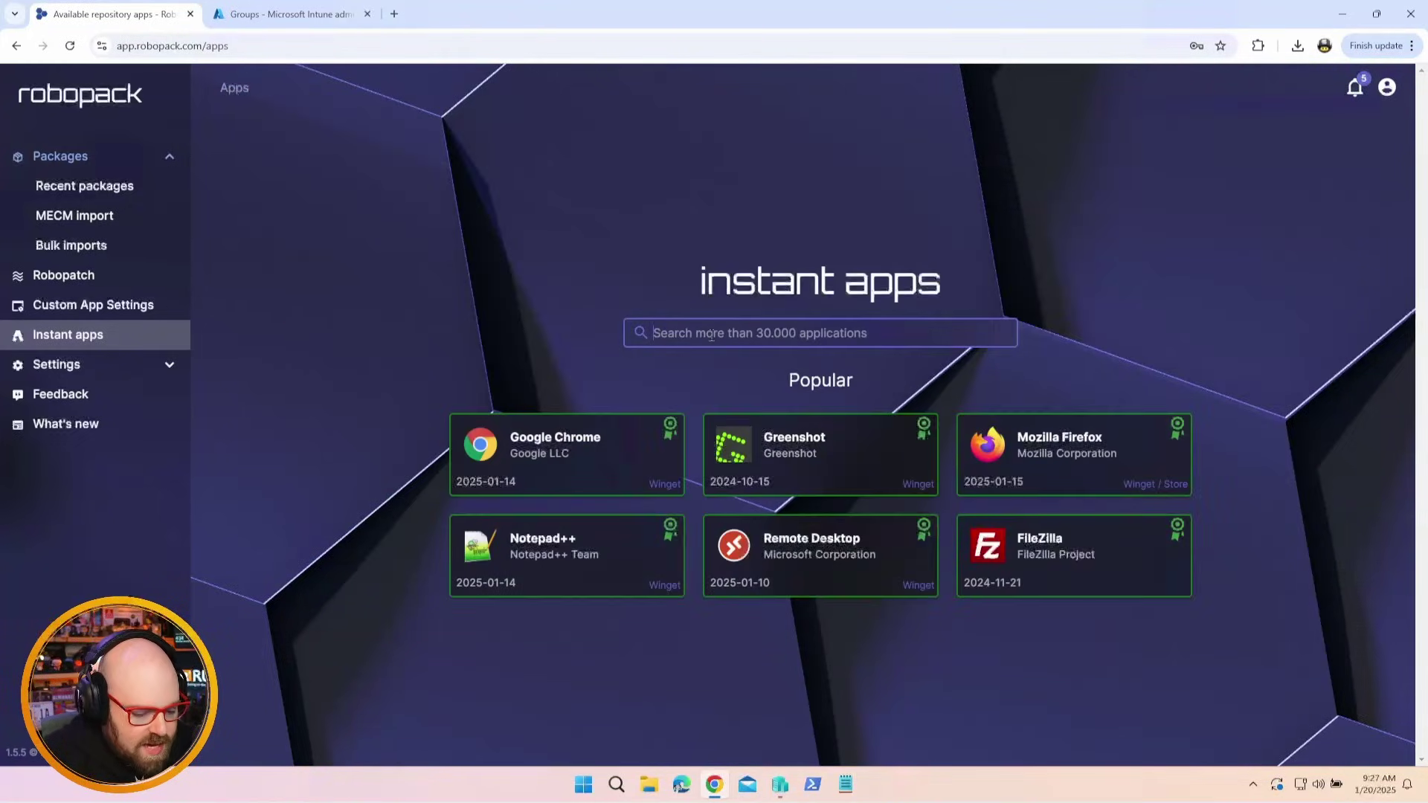
{"action": "type", "text": "7zip"}
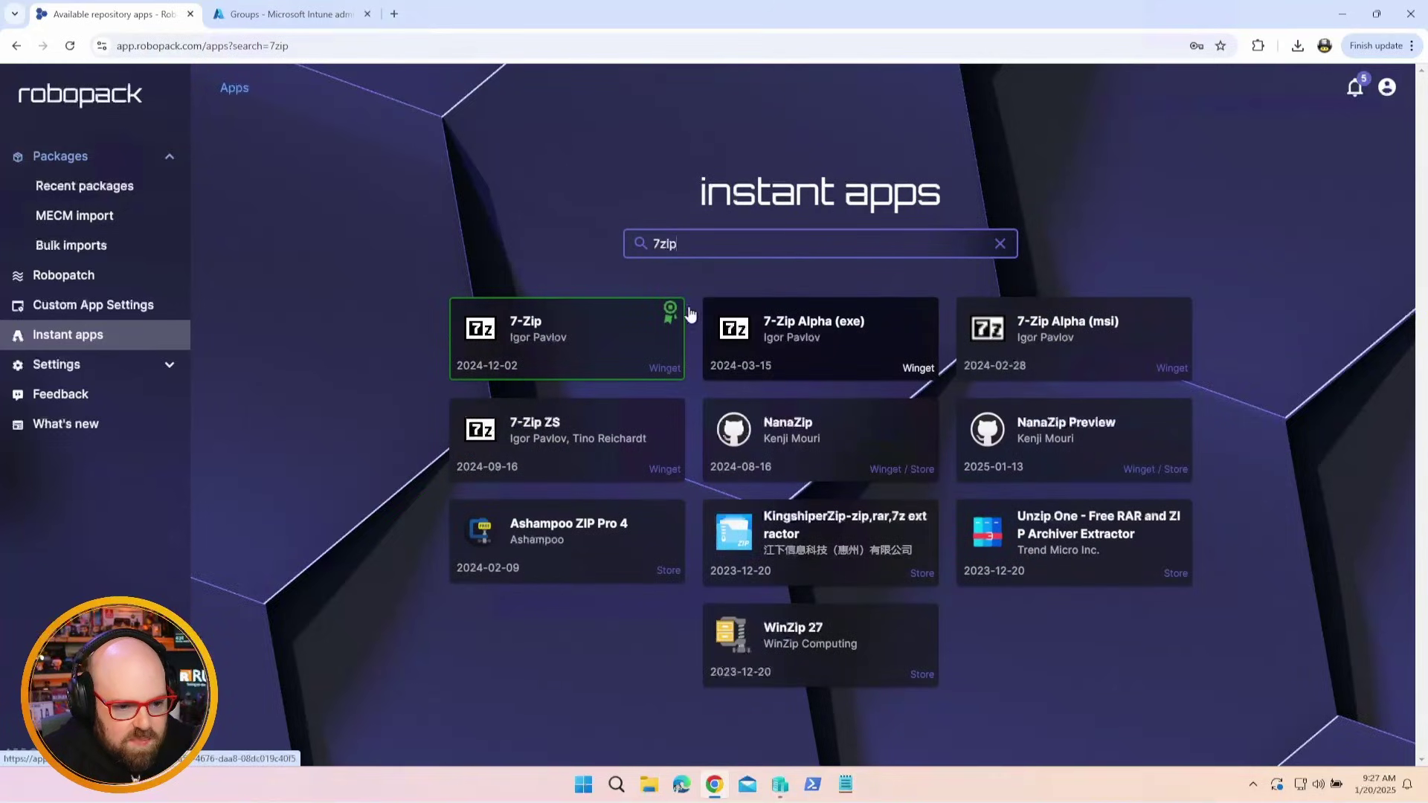
{"action": "left_click", "coordinate": [562, 333]}
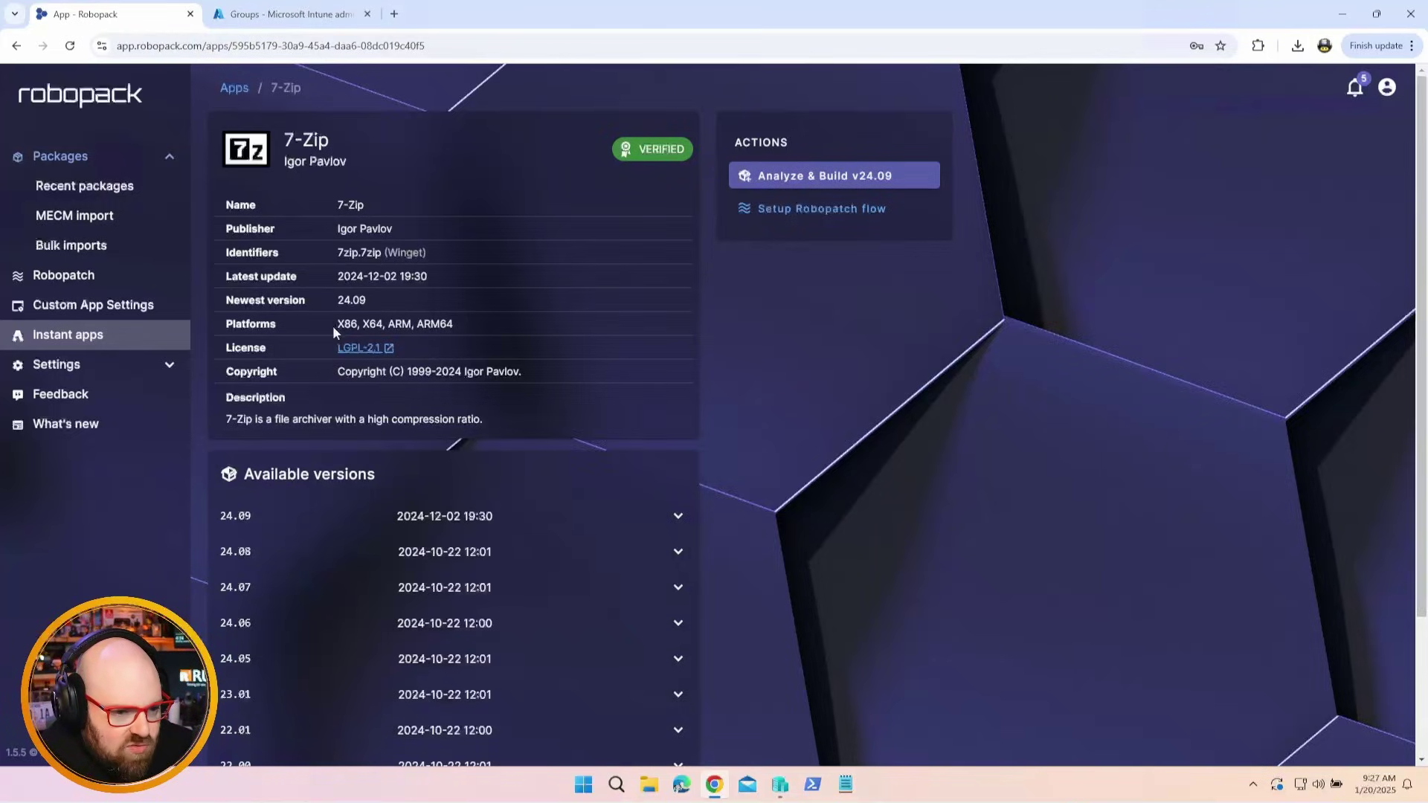
{"action": "left_click_drag", "start_coordinate": [332, 326], "coordinate": [477, 326]}
{"action": "scroll", "coordinate": [498, 510], "scroll_direction": "down", "scroll_amount": 2}
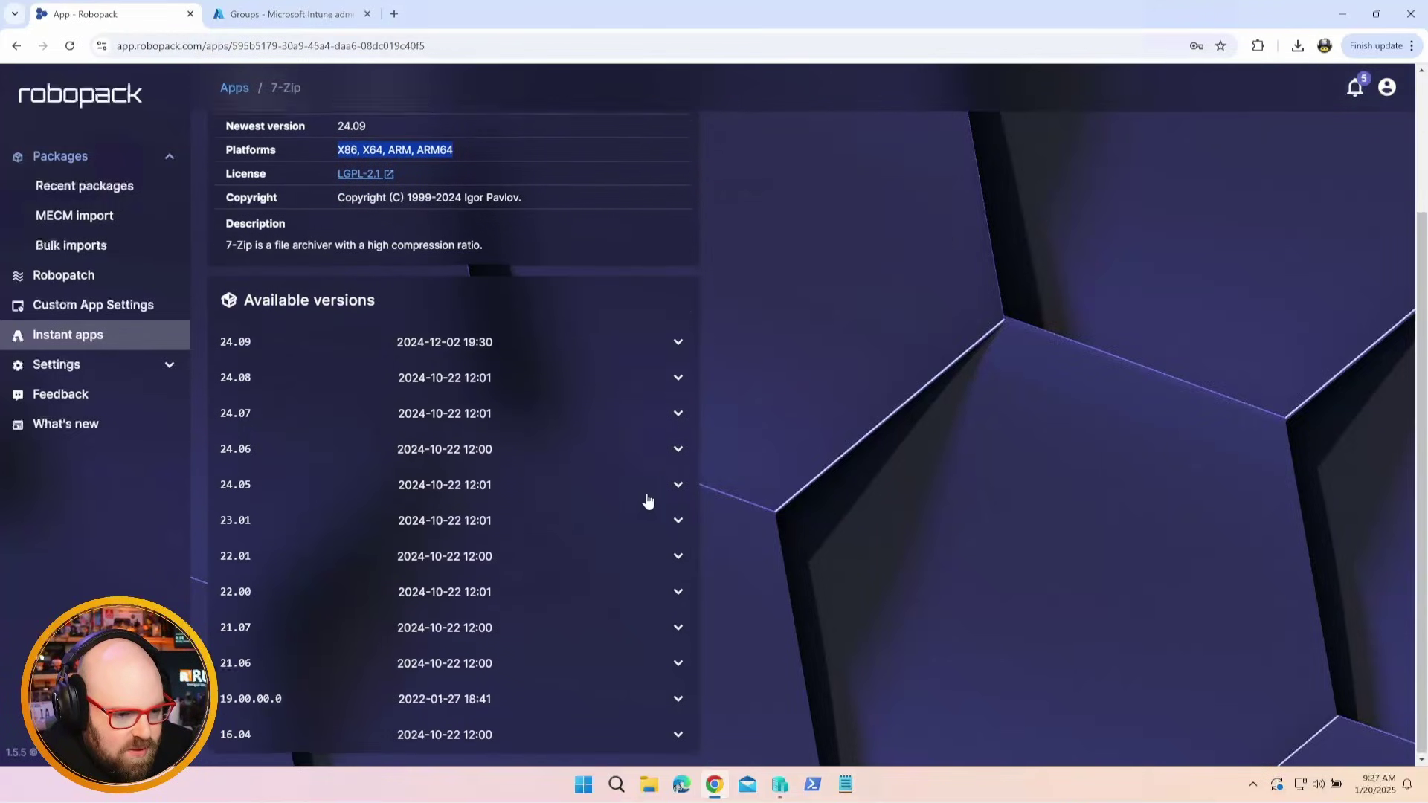
{"action": "left_click", "coordinate": [763, 439]}
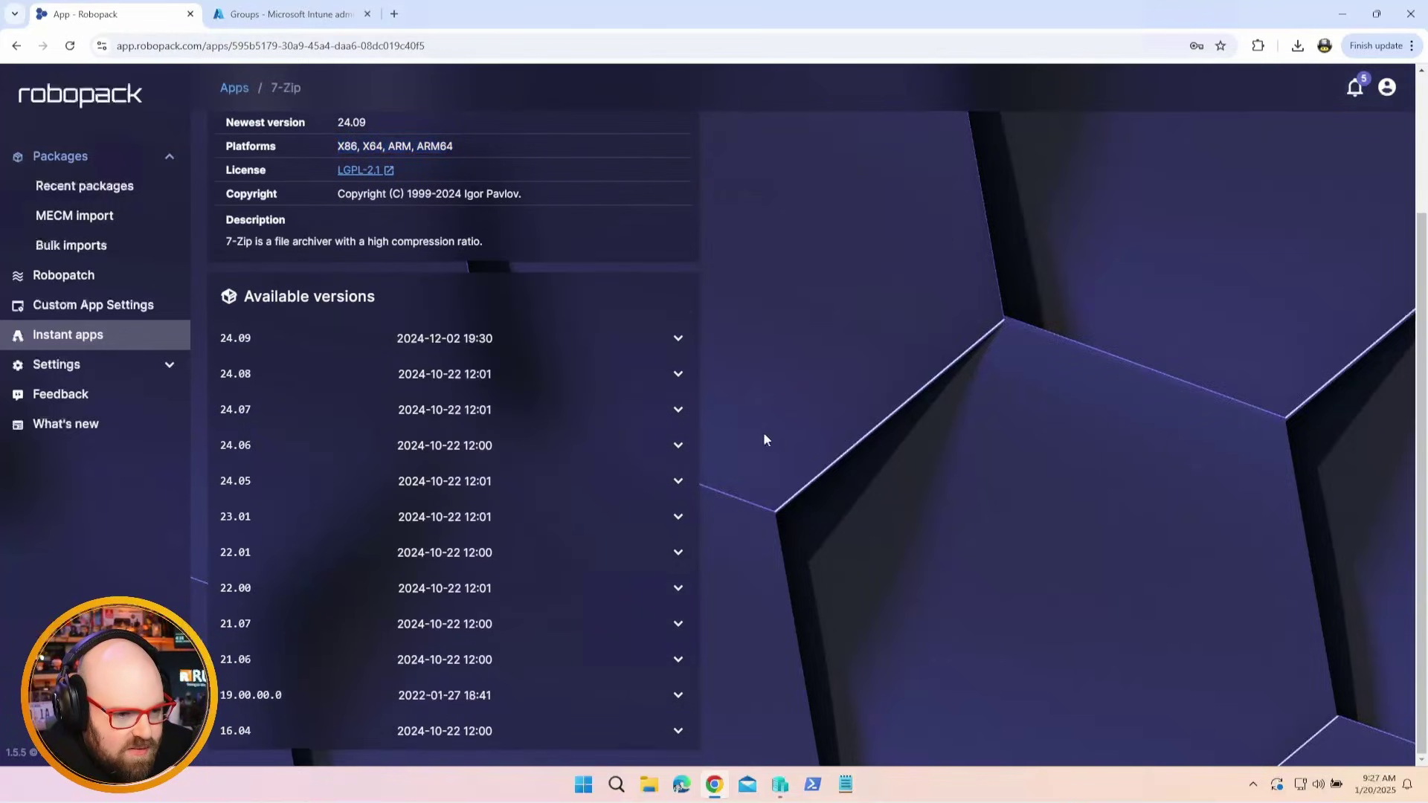
{"action": "left_click", "coordinate": [676, 339]}
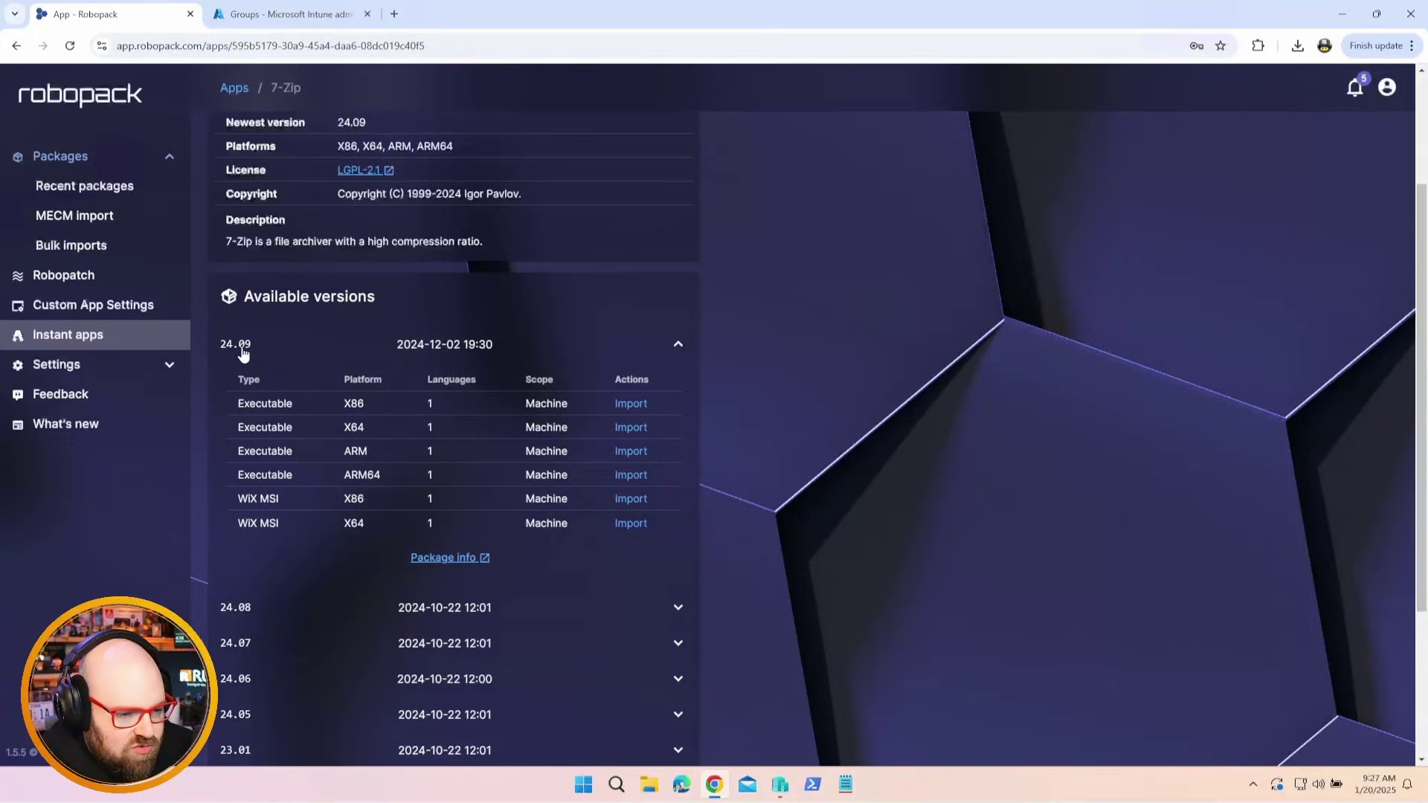
{"action": "left_click", "coordinate": [455, 560]}
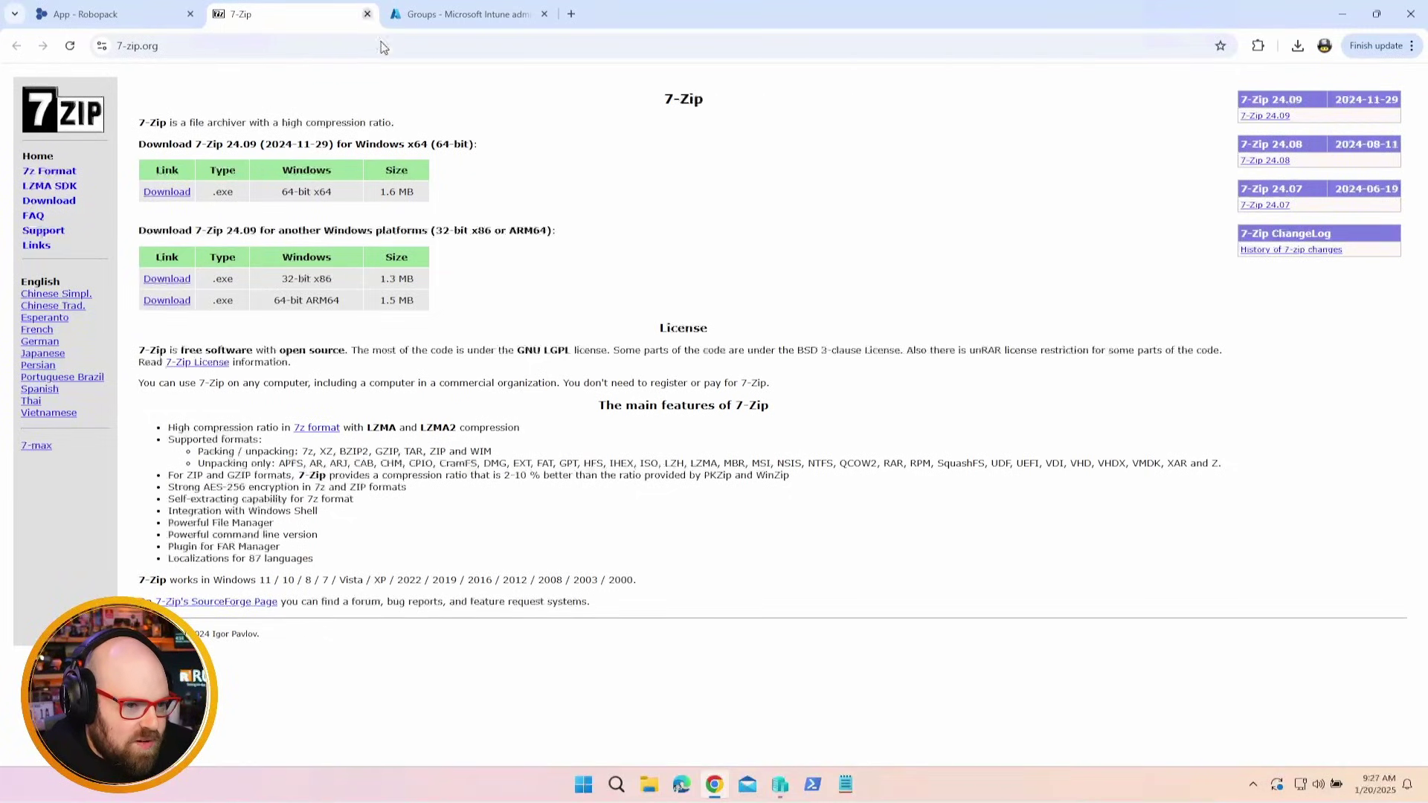
Leave the 7-Zip website and expand version 24.06 to list its installer types.
{"action": "left_click", "coordinate": [368, 13]}
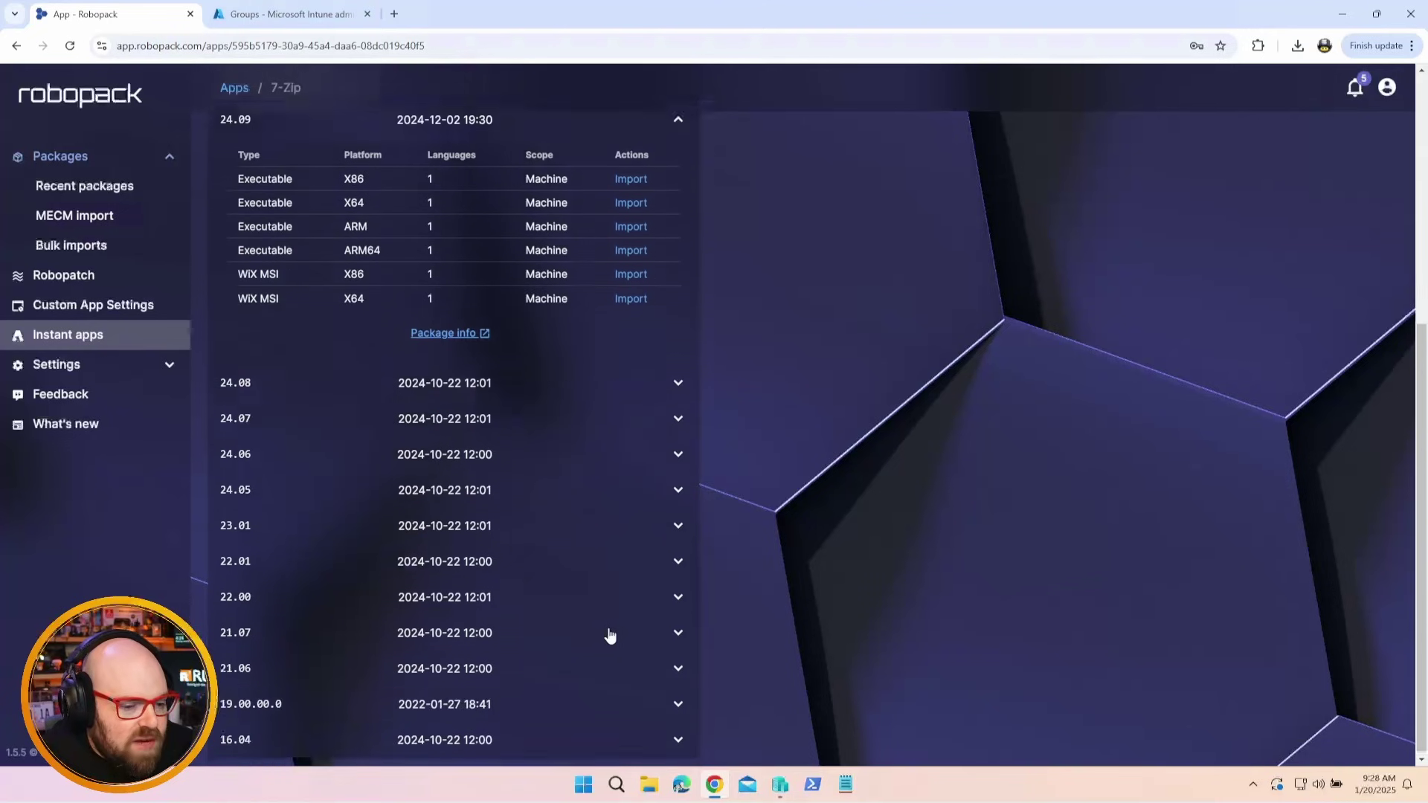
{"action": "scroll", "coordinate": [609, 634], "scroll_direction": "down", "scroll_amount": 1}
{"action": "left_click", "coordinate": [681, 445]}
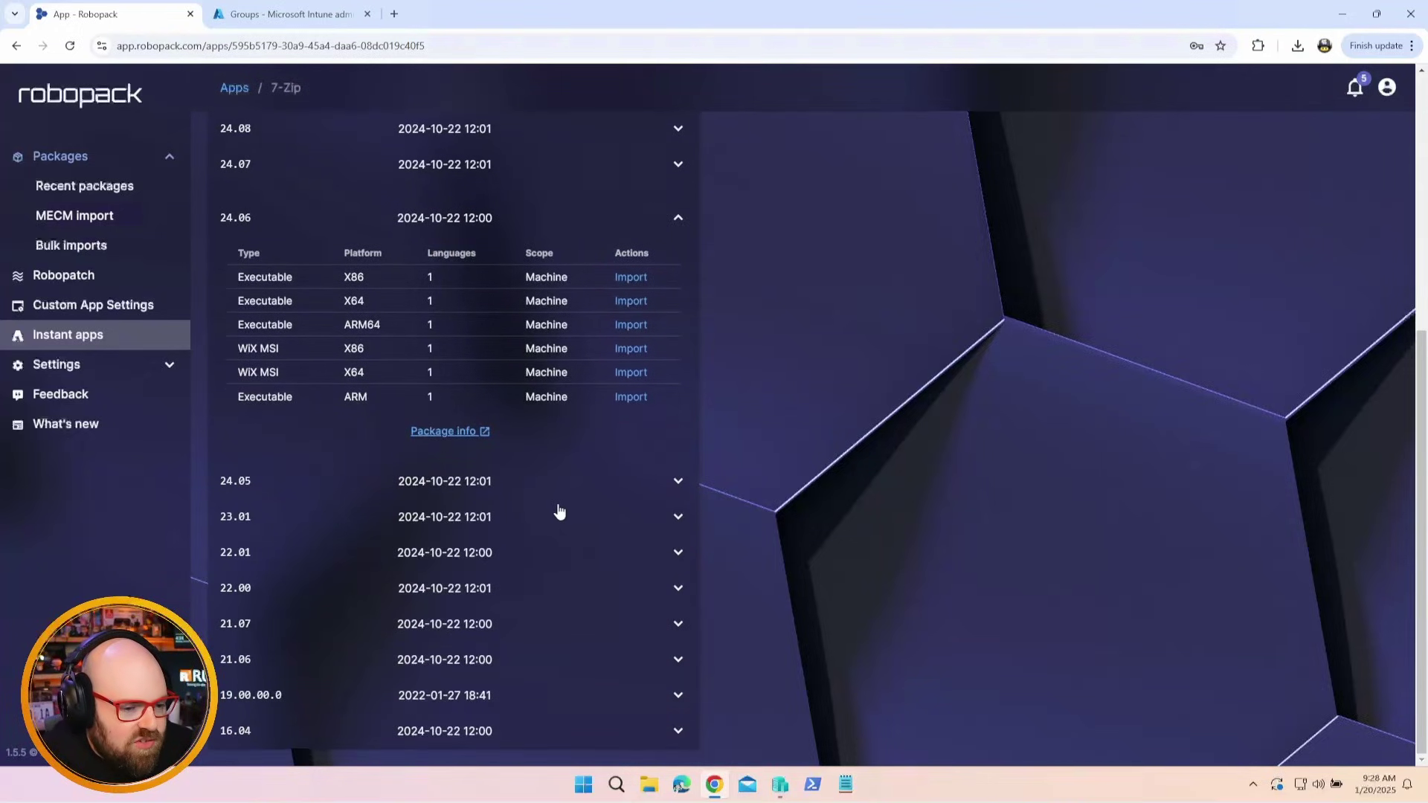
{"action": "scroll", "coordinate": [350, 561], "scroll_direction": "up", "scroll_amount": 4}
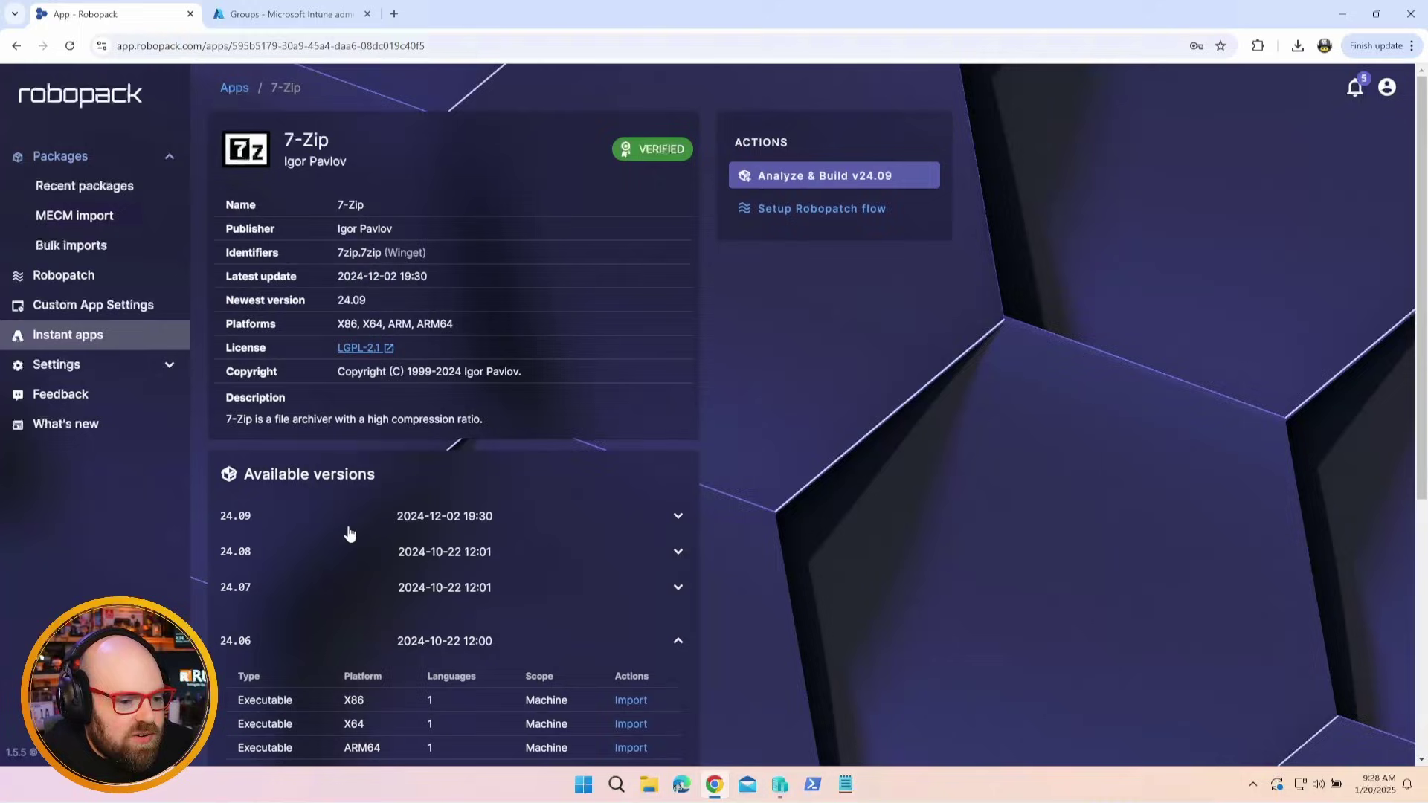
Analyze and build 7-Zip 24.09 with the WiX MSI x64 machine-scope installer.
{"action": "left_click", "coordinate": [798, 181]}
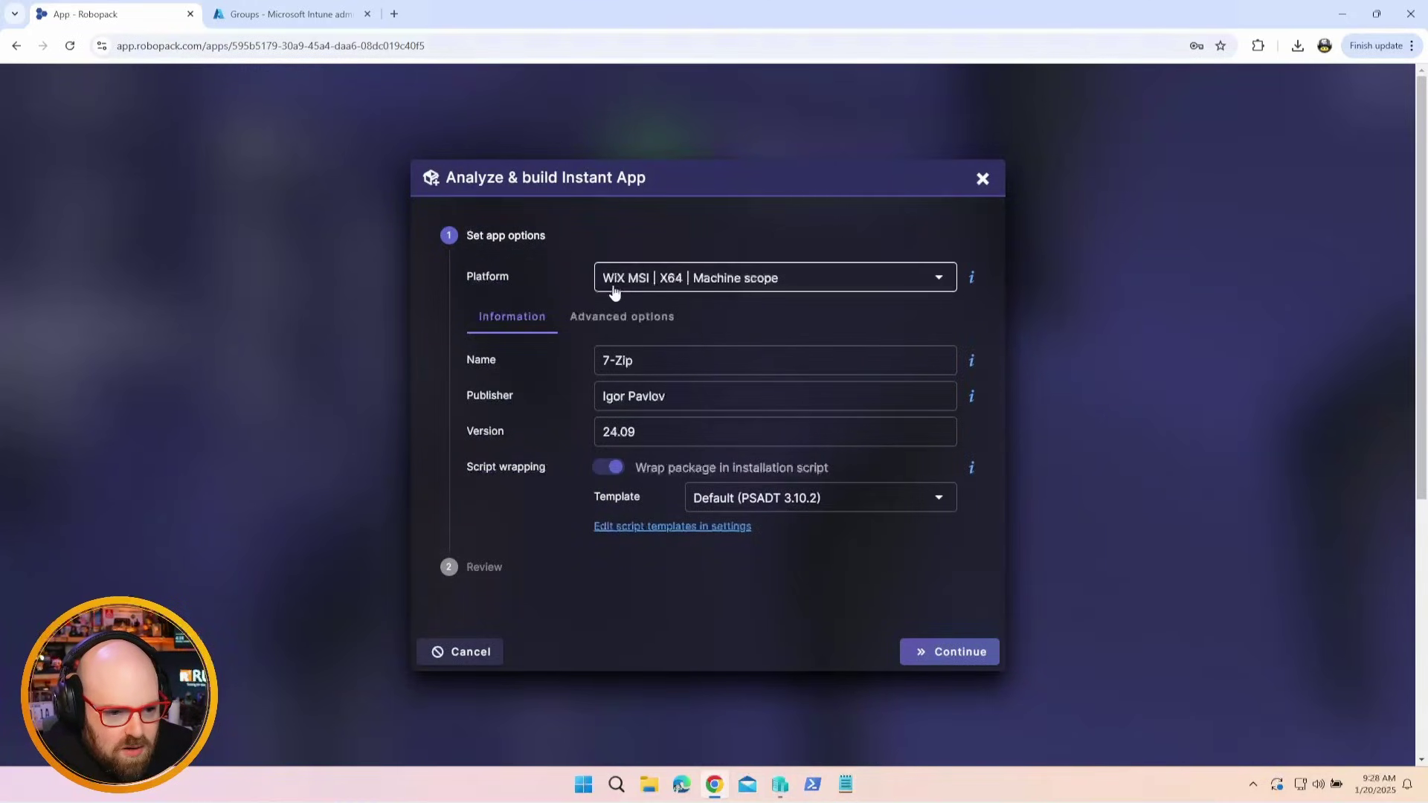
{"action": "left_click", "coordinate": [773, 284]}
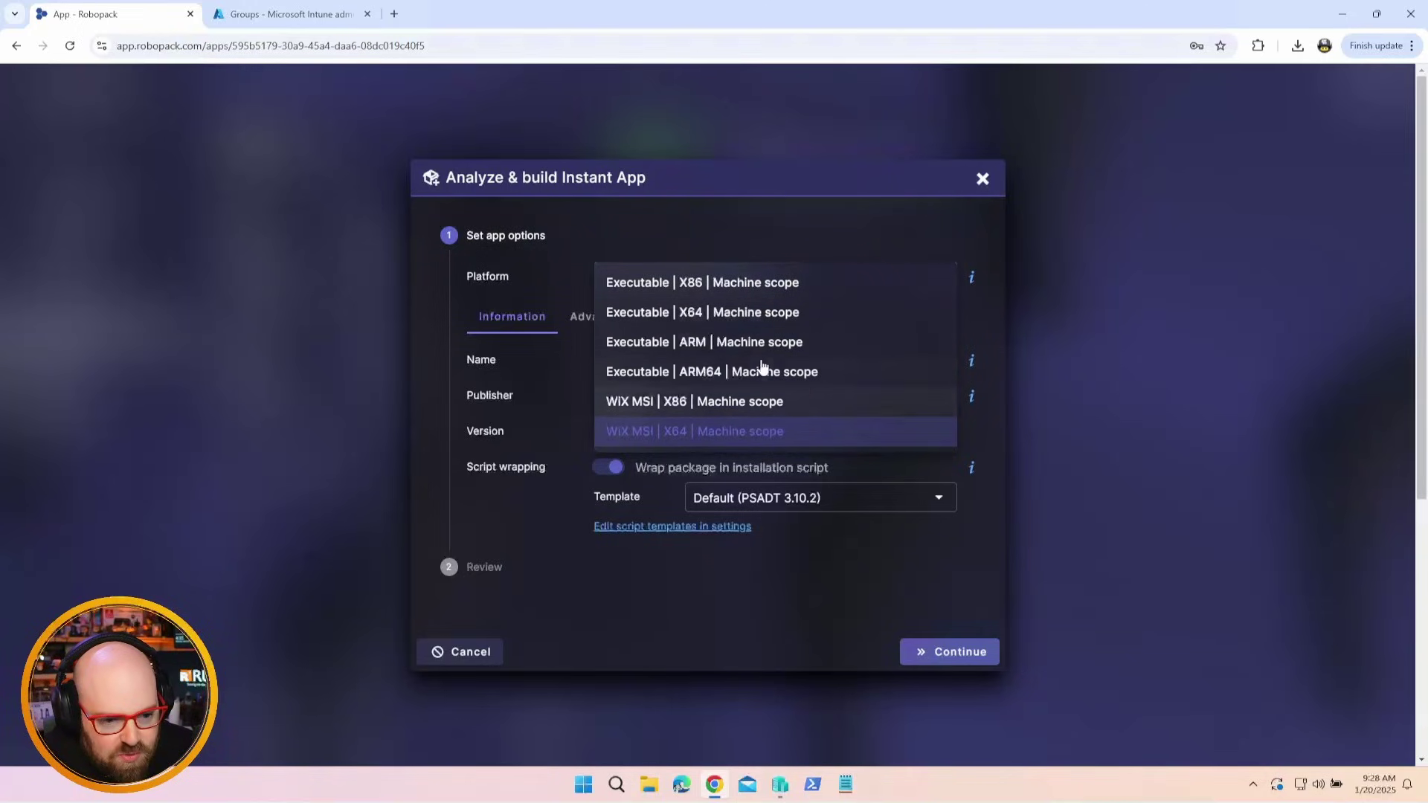
{"action": "left_click", "coordinate": [852, 436]}
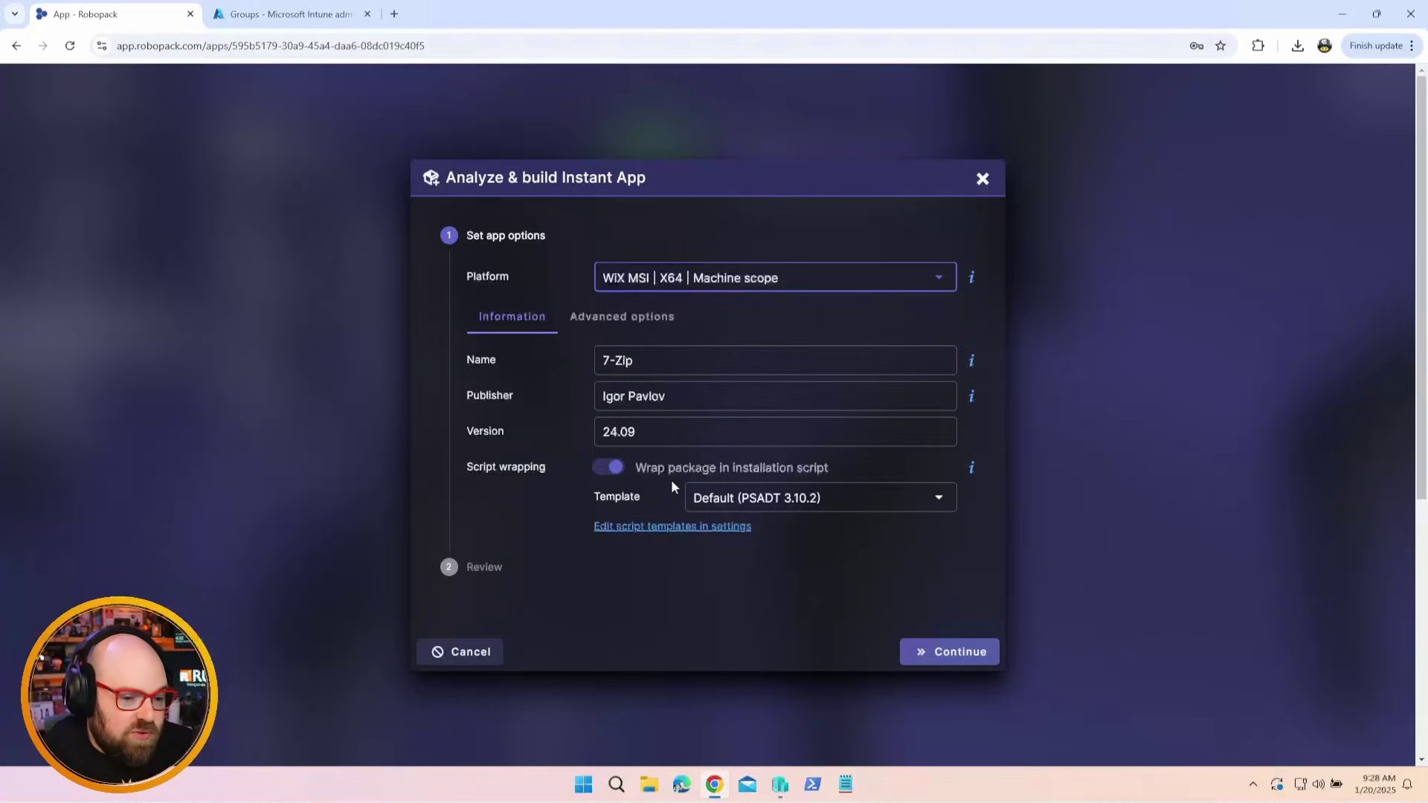
{"action": "left_click", "coordinate": [938, 654]}
Quick-import 7-Zip into the Rubix Dev tenant with automatically created deployment assignments.
{"action": "left_click", "coordinate": [532, 442]}
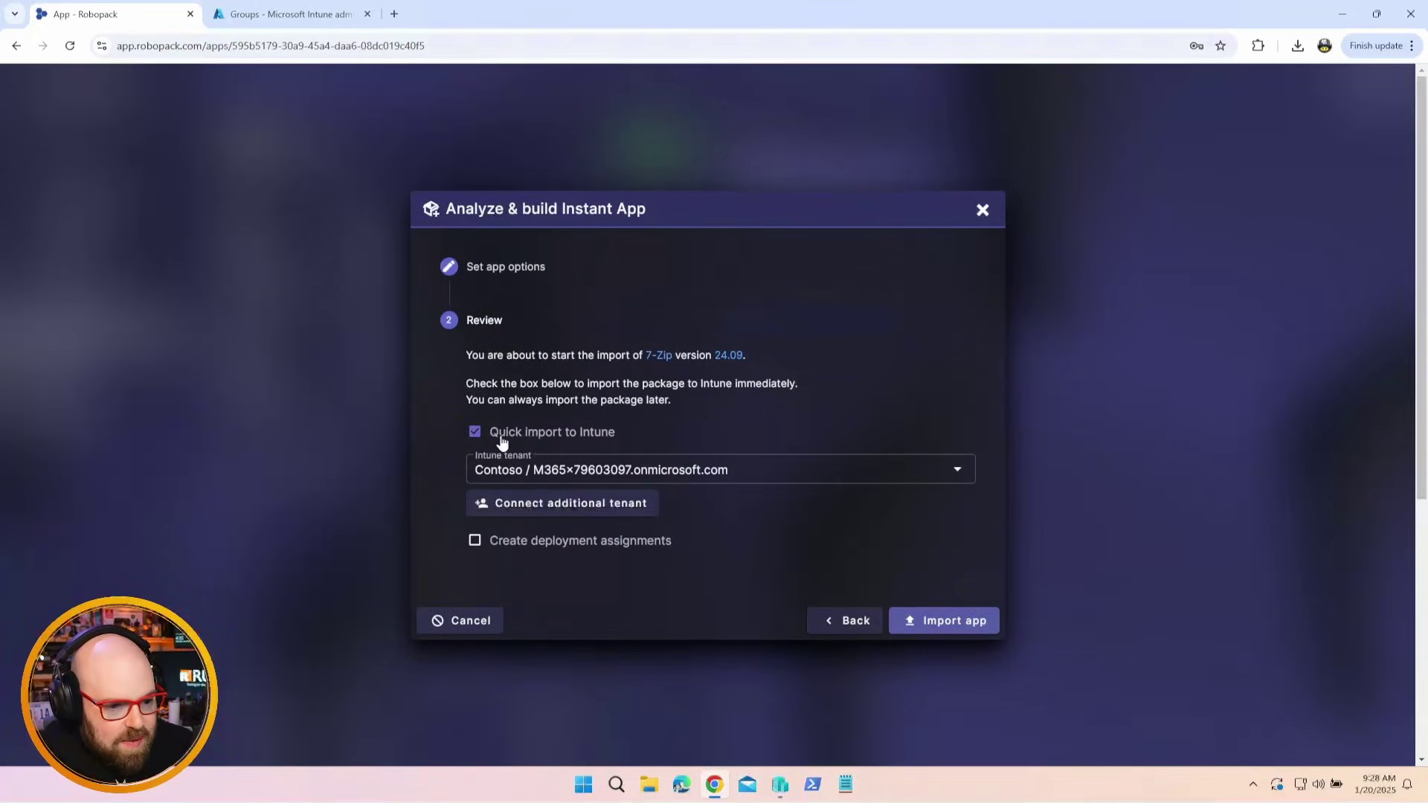
{"action": "left_click", "coordinate": [735, 477]}
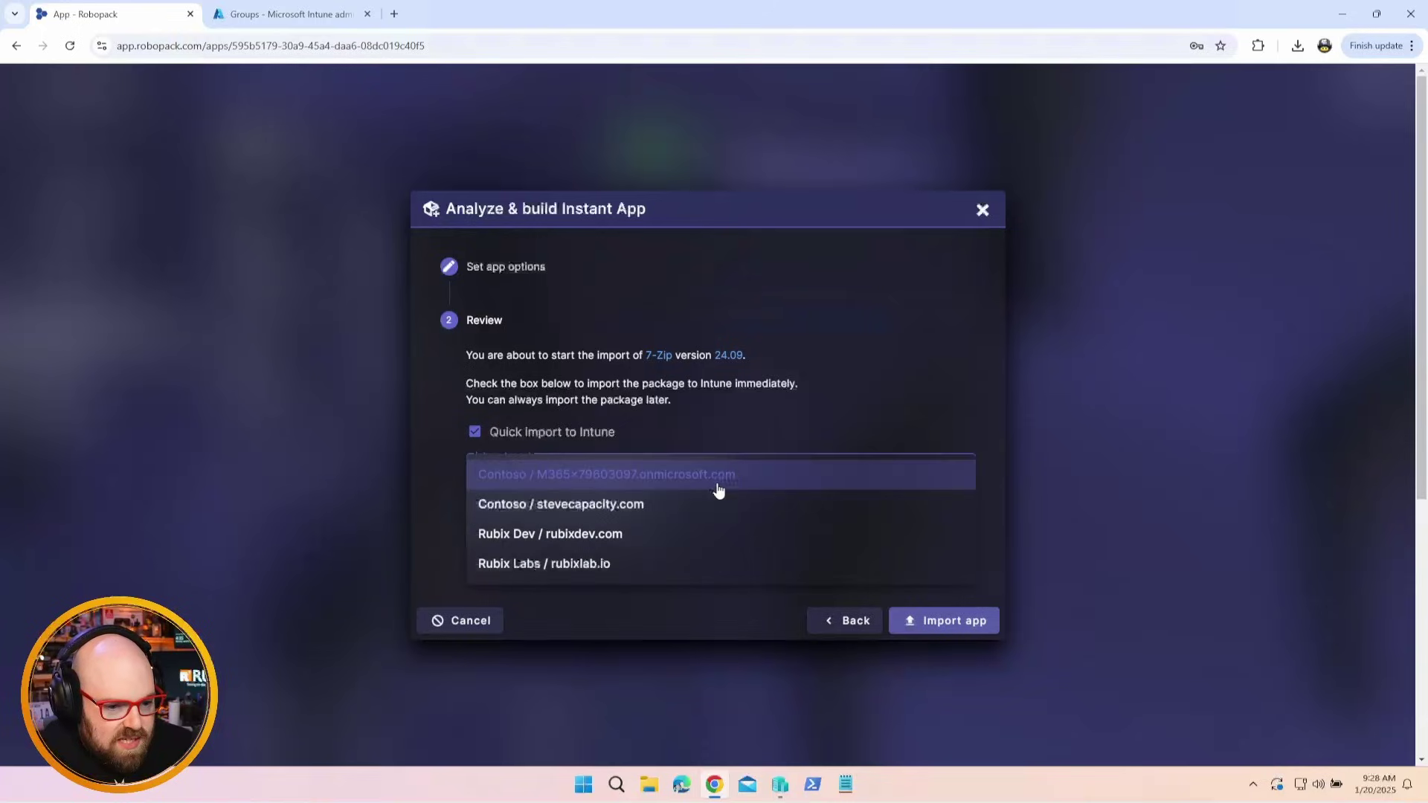
{"action": "left_click", "coordinate": [676, 534]}
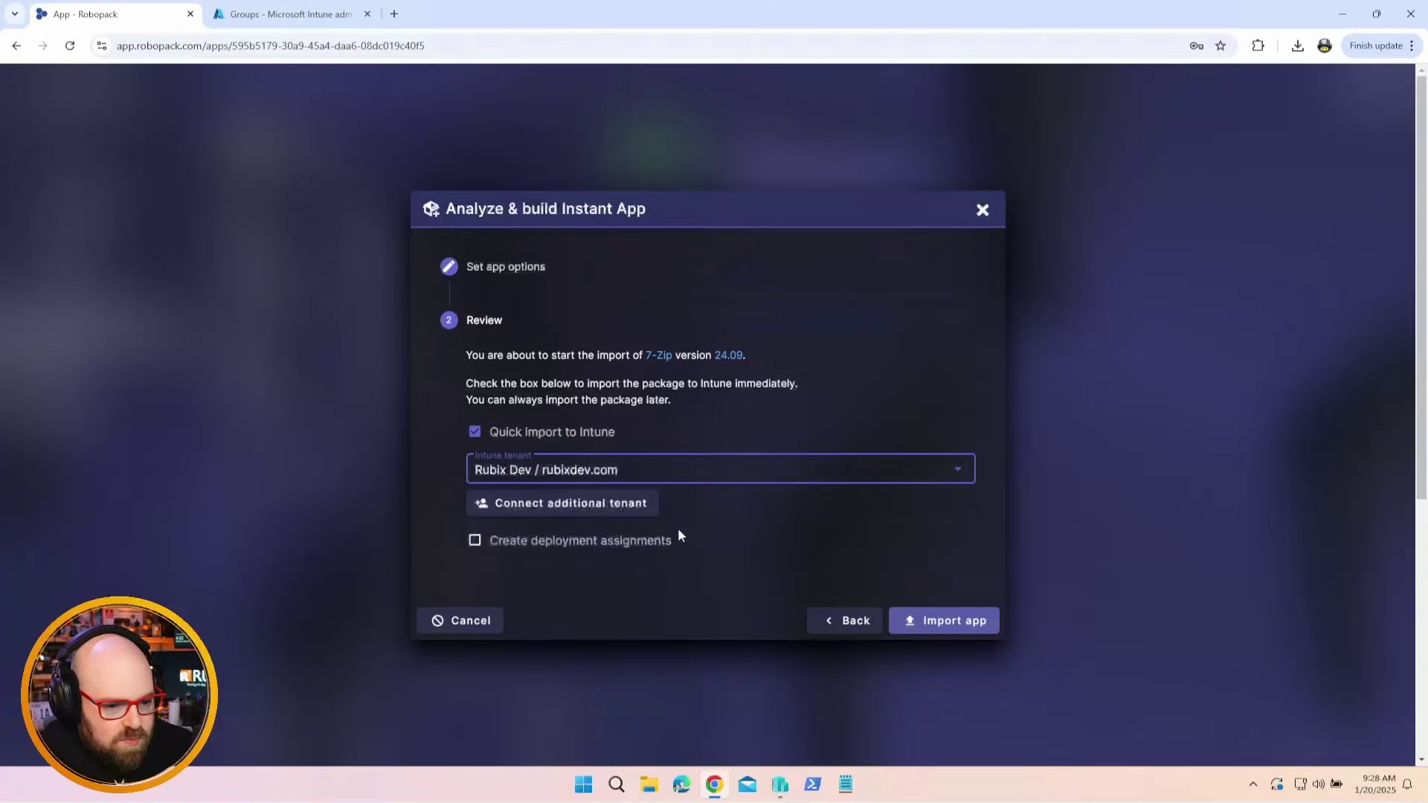
{"action": "left_click", "coordinate": [548, 543]}
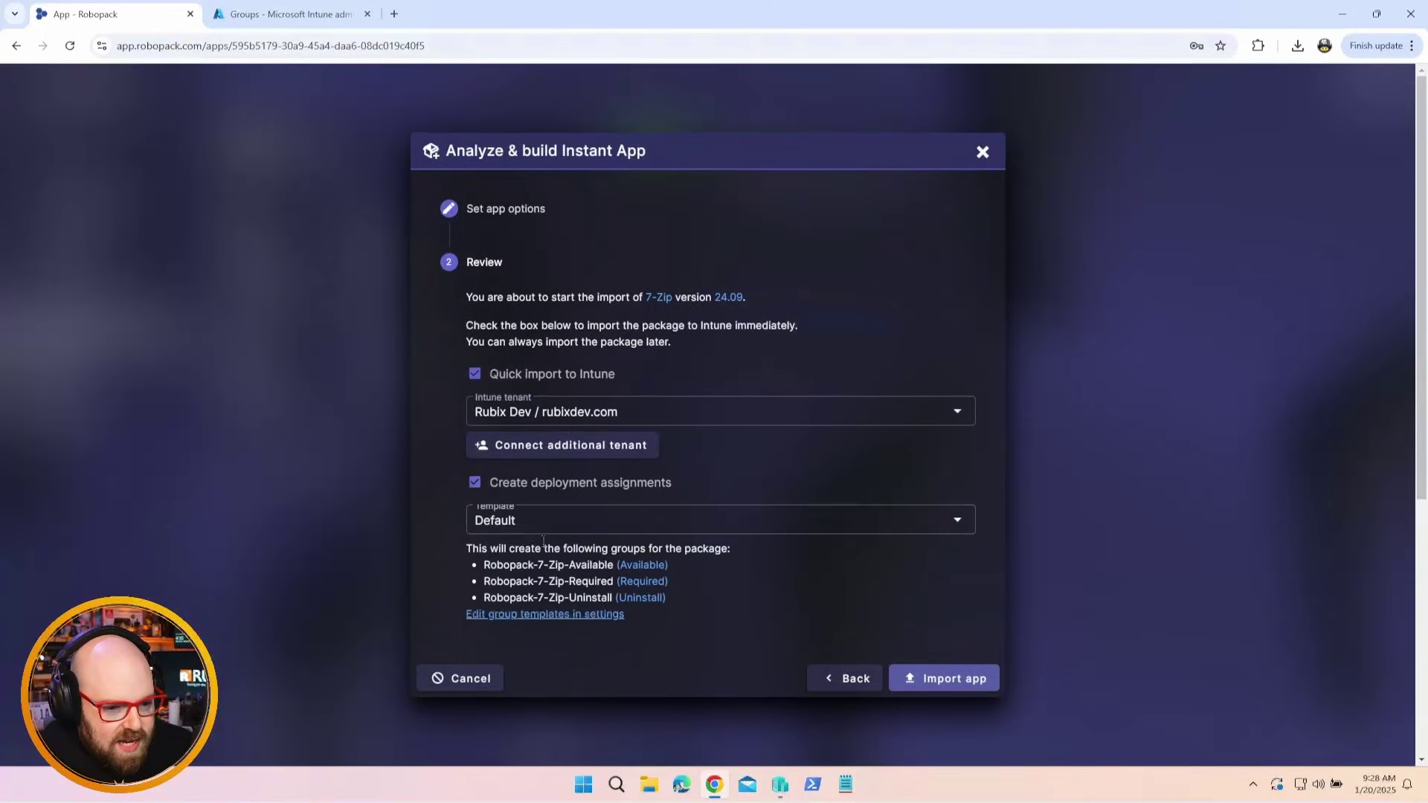
{"action": "left_click", "coordinate": [958, 684]}
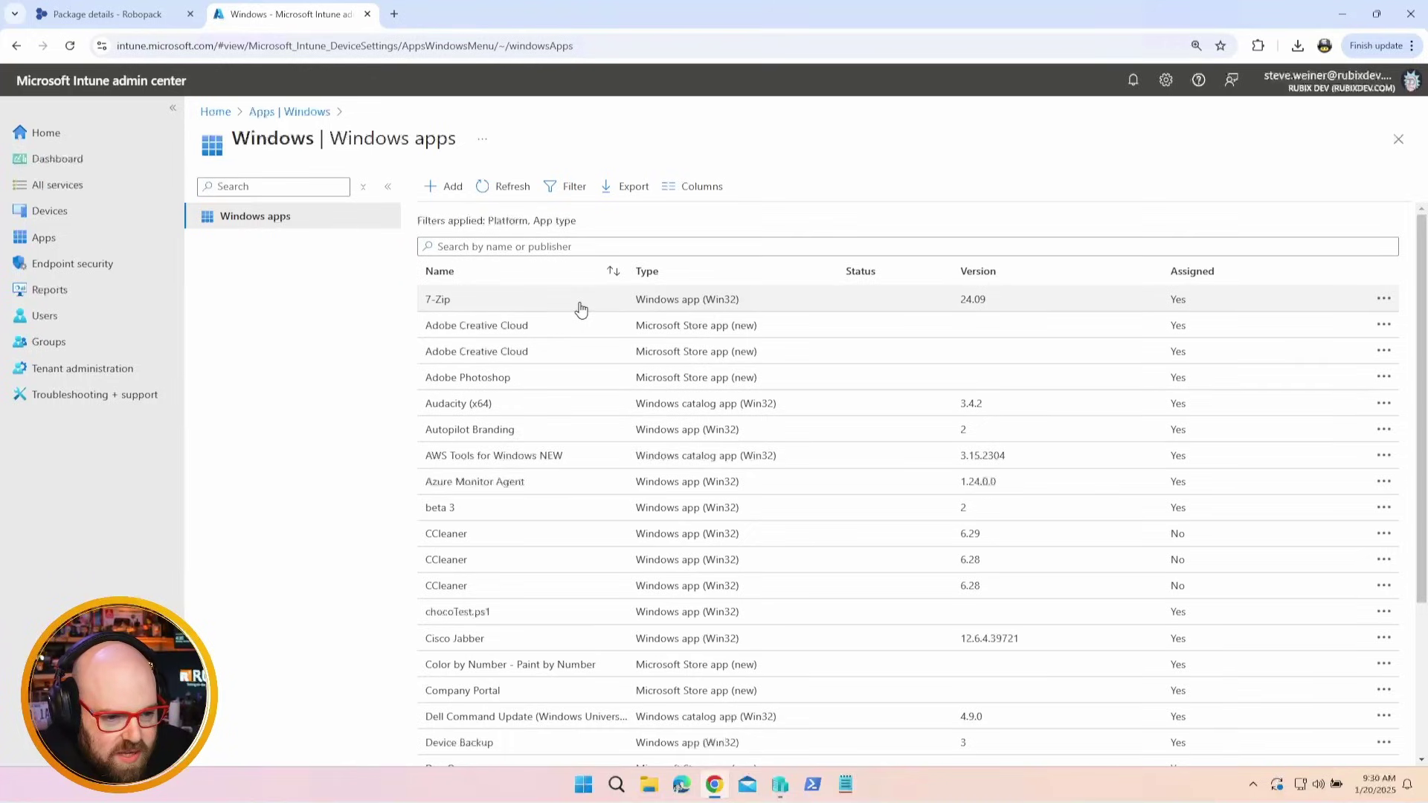
Check 7-Zip's Intune properties and Required, Available, Uninstall assignments, then return to Robopack.
{"action": "left_click", "coordinate": [520, 304]}
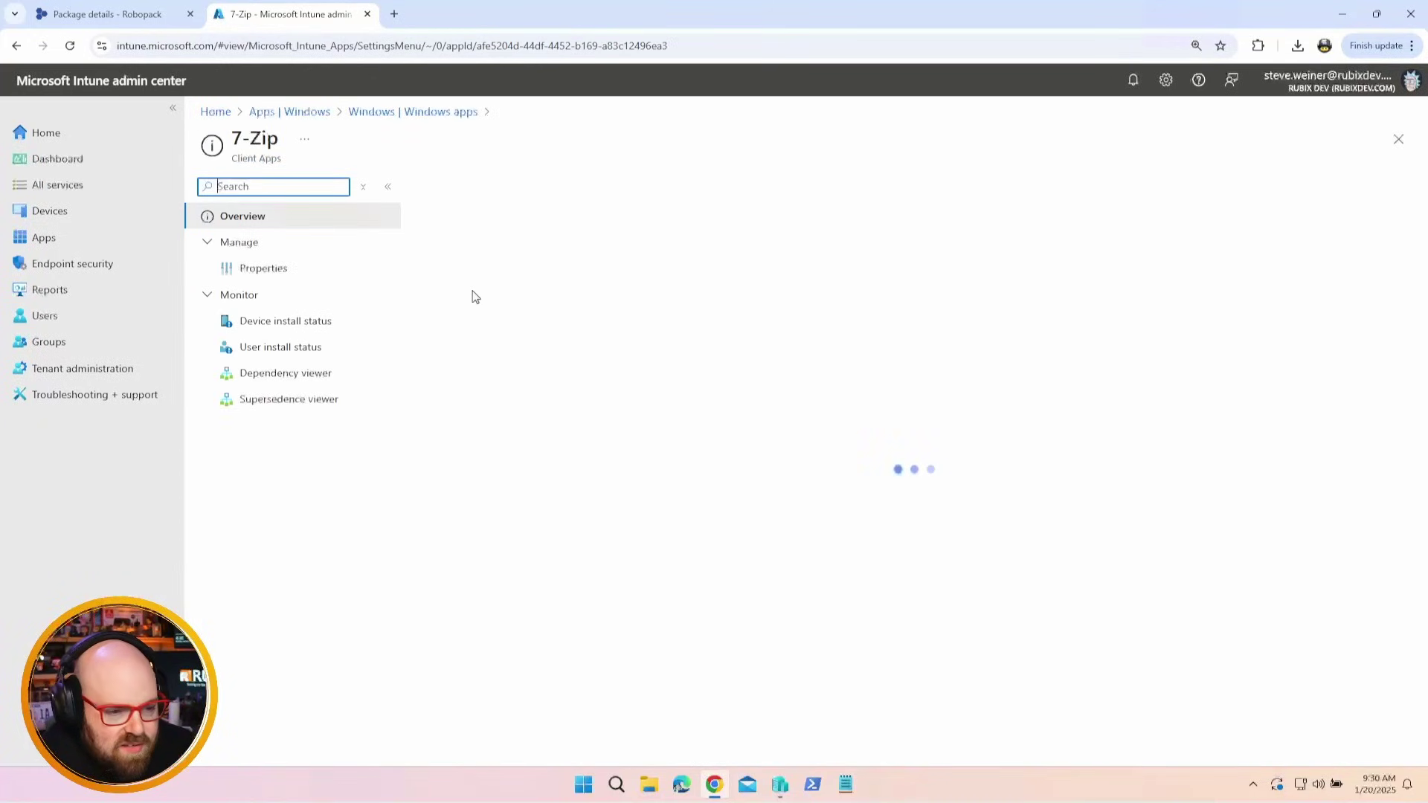
{"action": "scroll", "coordinate": [719, 592], "scroll_direction": "down", "scroll_amount": 2}
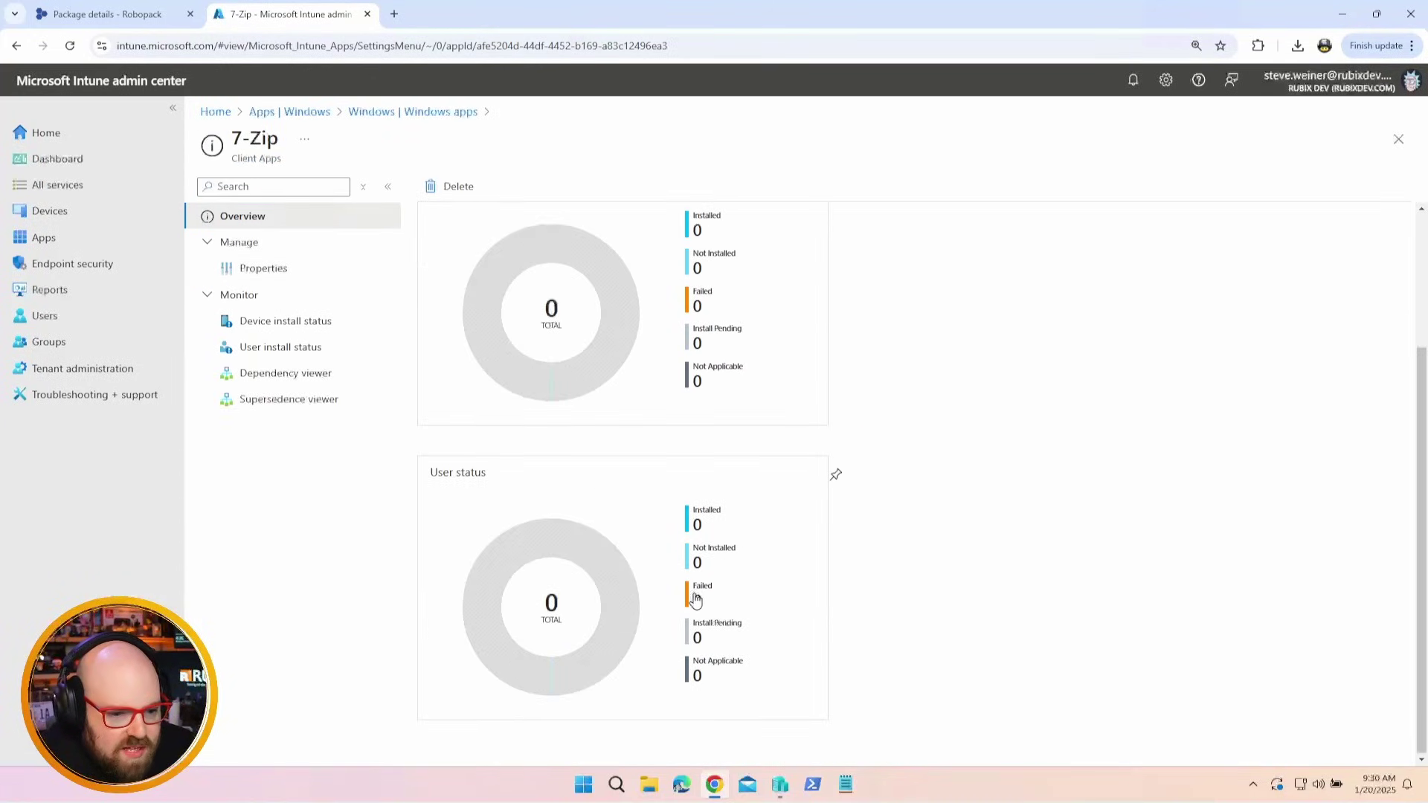
{"action": "scroll", "coordinate": [694, 600], "scroll_direction": "up", "scroll_amount": 2}
{"action": "left_click", "coordinate": [315, 271]}
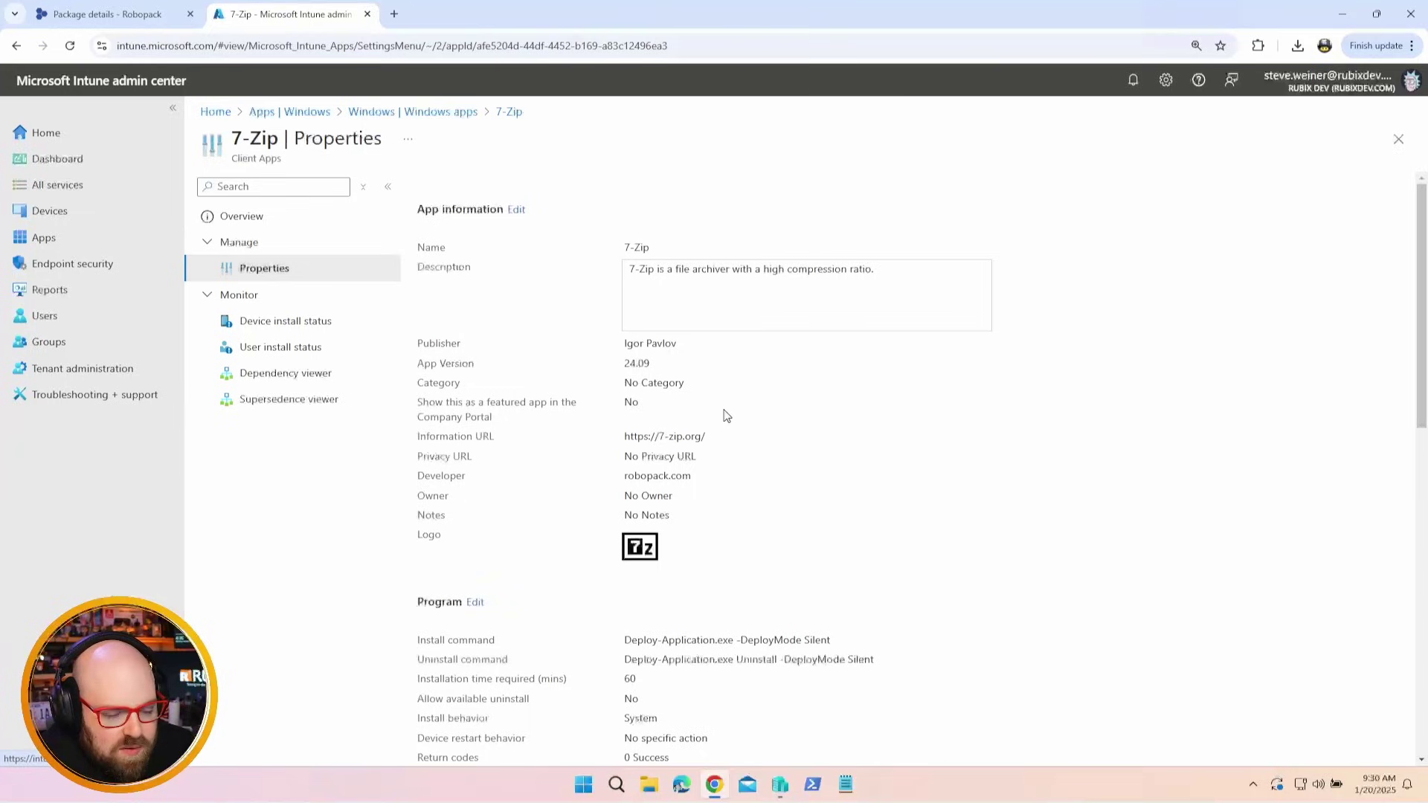
{"action": "scroll", "coordinate": [720, 413], "scroll_direction": "down", "scroll_amount": 3}
{"action": "scroll", "coordinate": [717, 414], "scroll_direction": "down", "scroll_amount": 2}
{"action": "scroll", "coordinate": [711, 414], "scroll_direction": "down", "scroll_amount": 2}
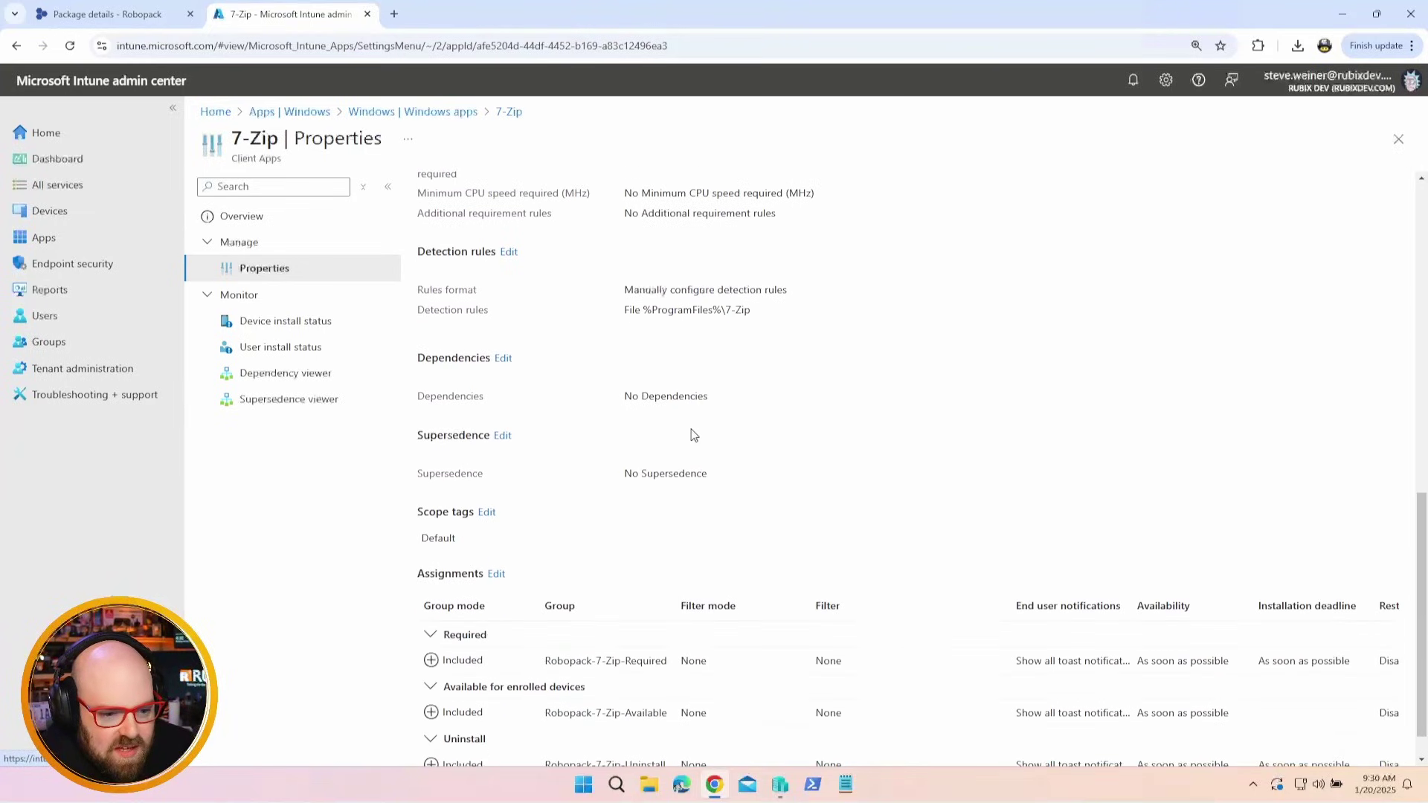
{"action": "scroll", "coordinate": [632, 593], "scroll_direction": "up", "scroll_amount": 3}
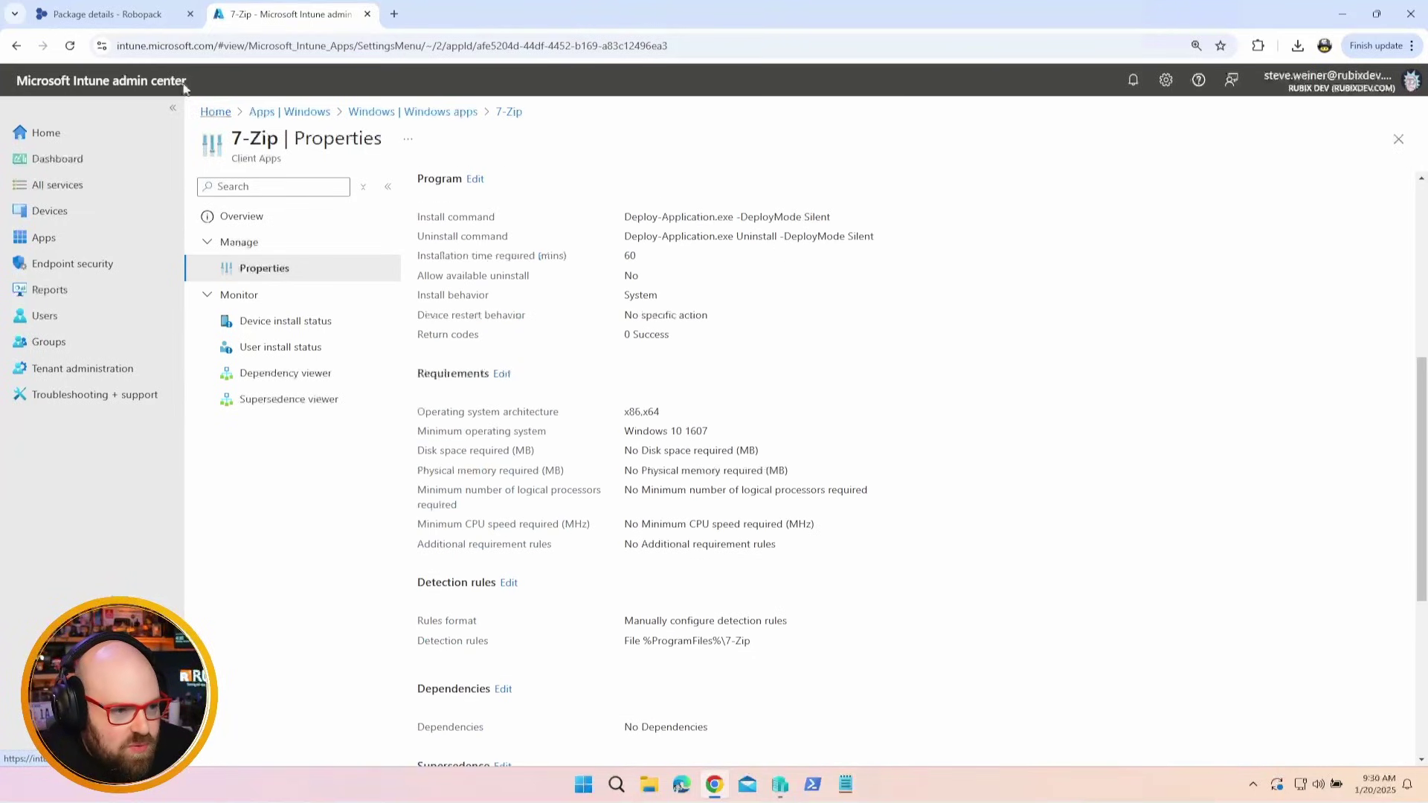
{"action": "left_click", "coordinate": [93, 14]}
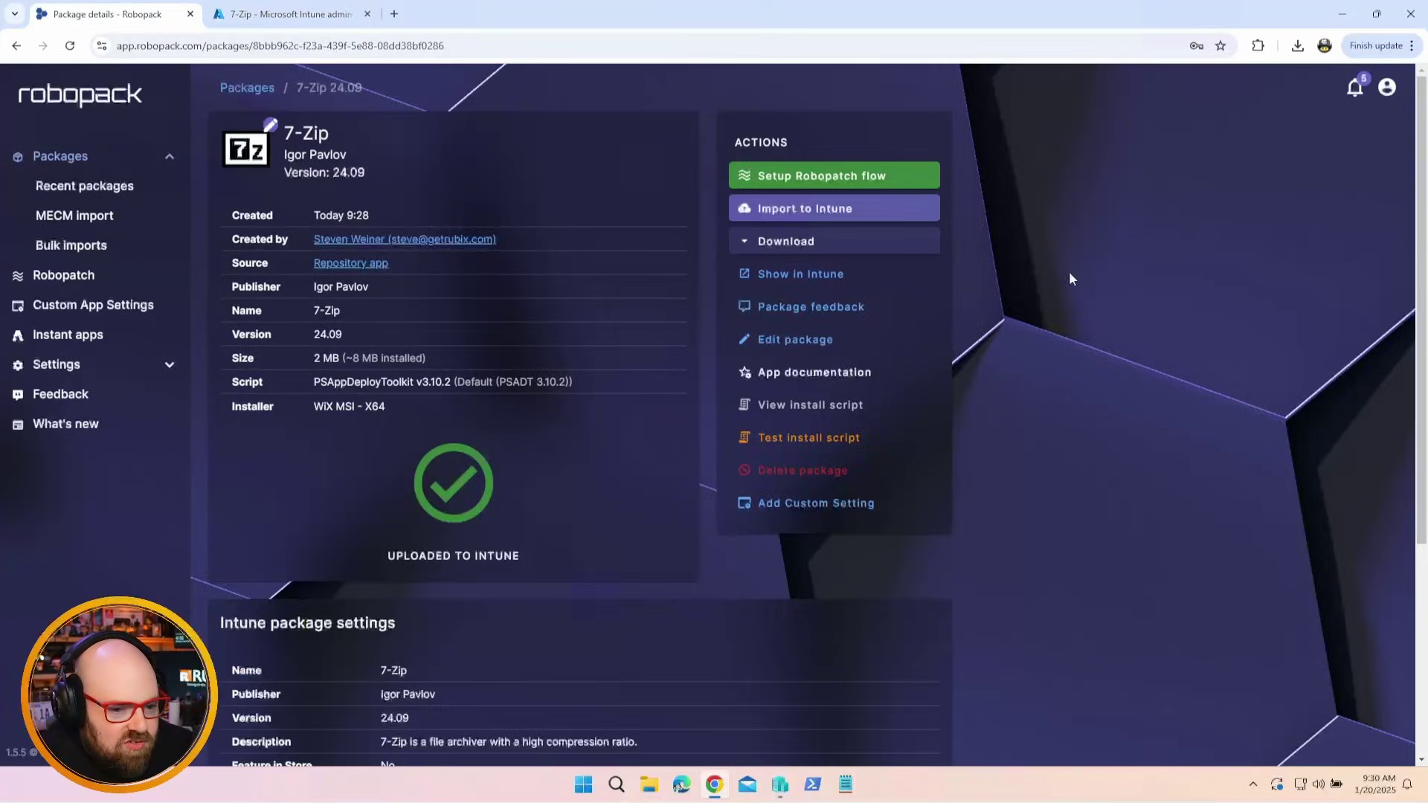
{"action": "scroll", "coordinate": [251, 600], "scroll_direction": "down", "scroll_amount": 3}
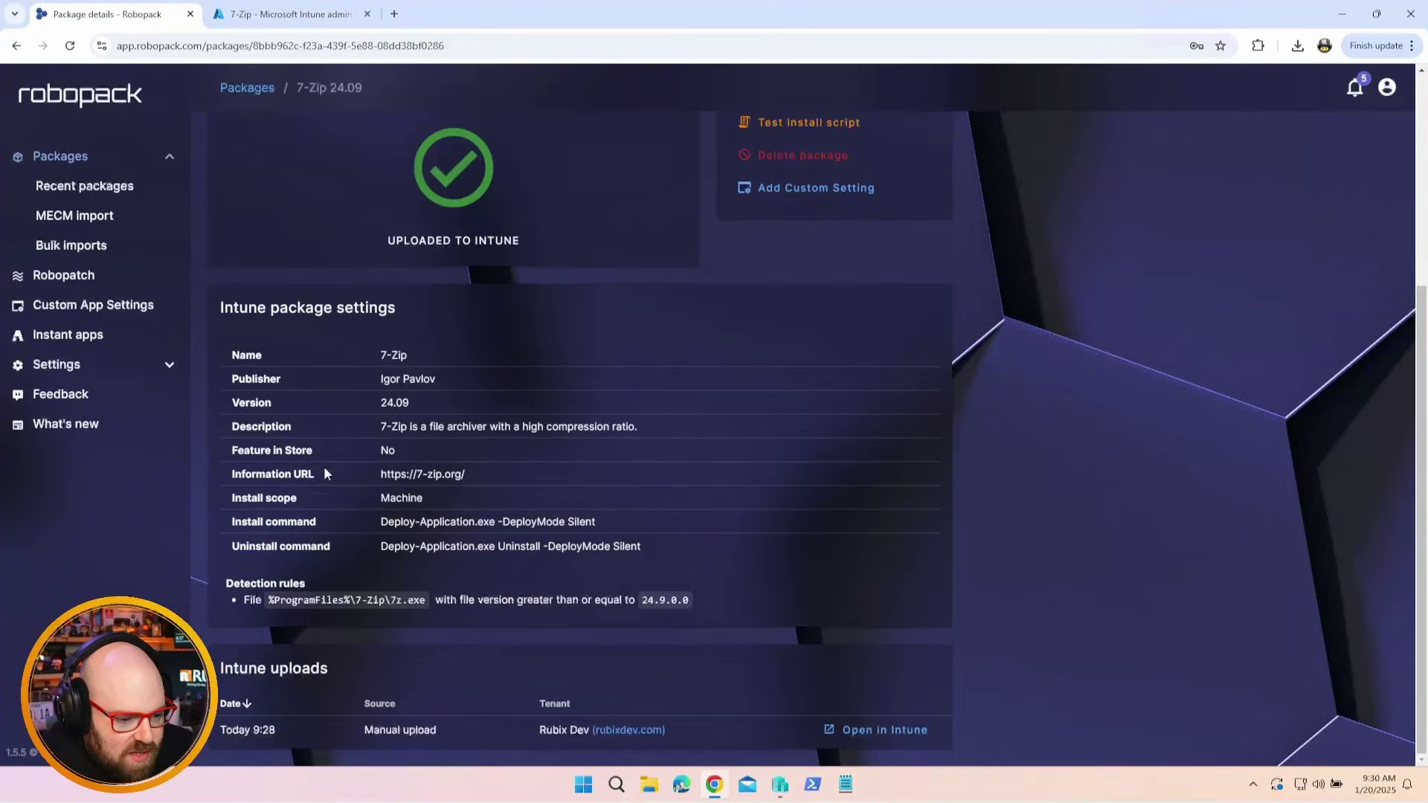
{"action": "scroll", "coordinate": [516, 597], "scroll_direction": "up", "scroll_amount": 3}
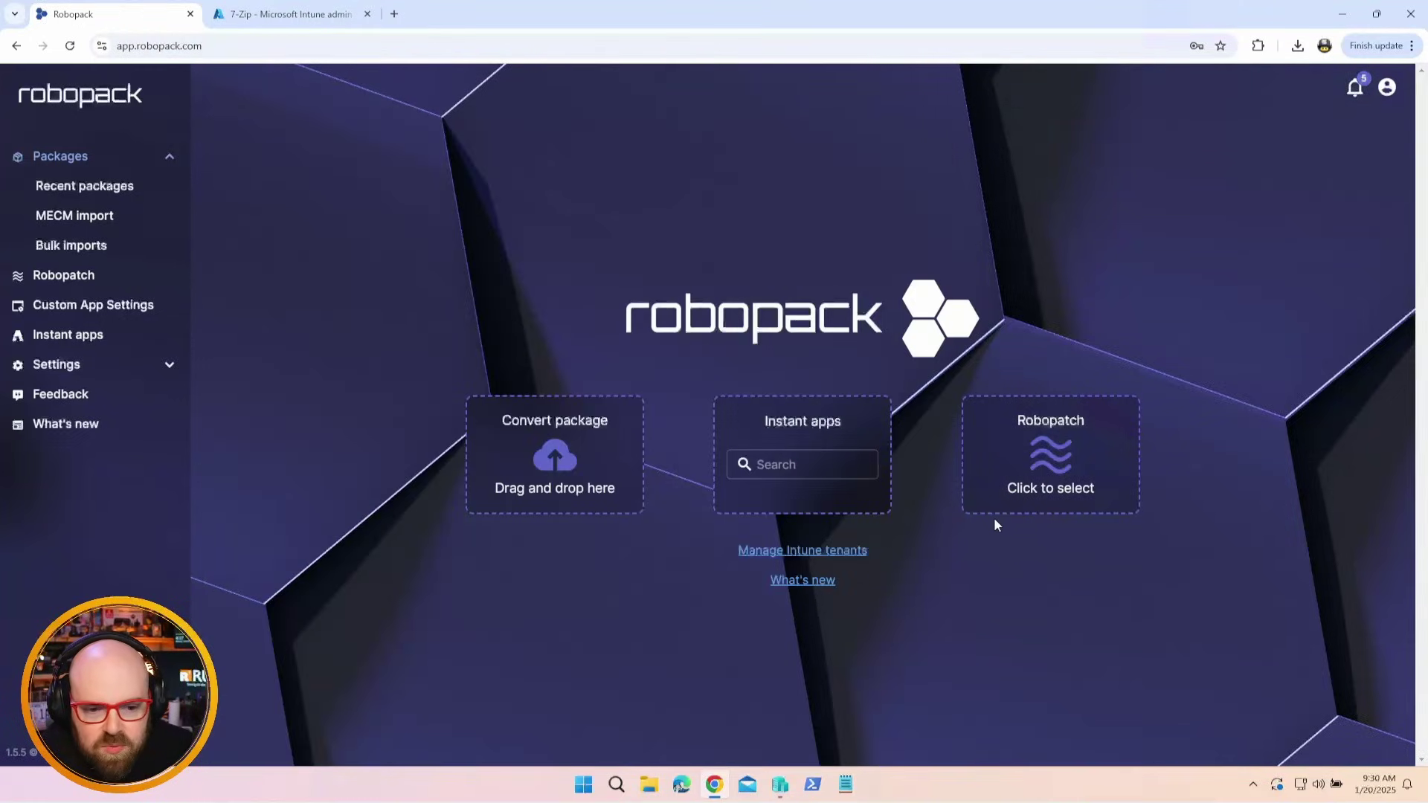
Open Robopatch's active Google Chrome flow and its 132.0.6834.84 deployment.
{"action": "left_click", "coordinate": [1037, 426]}
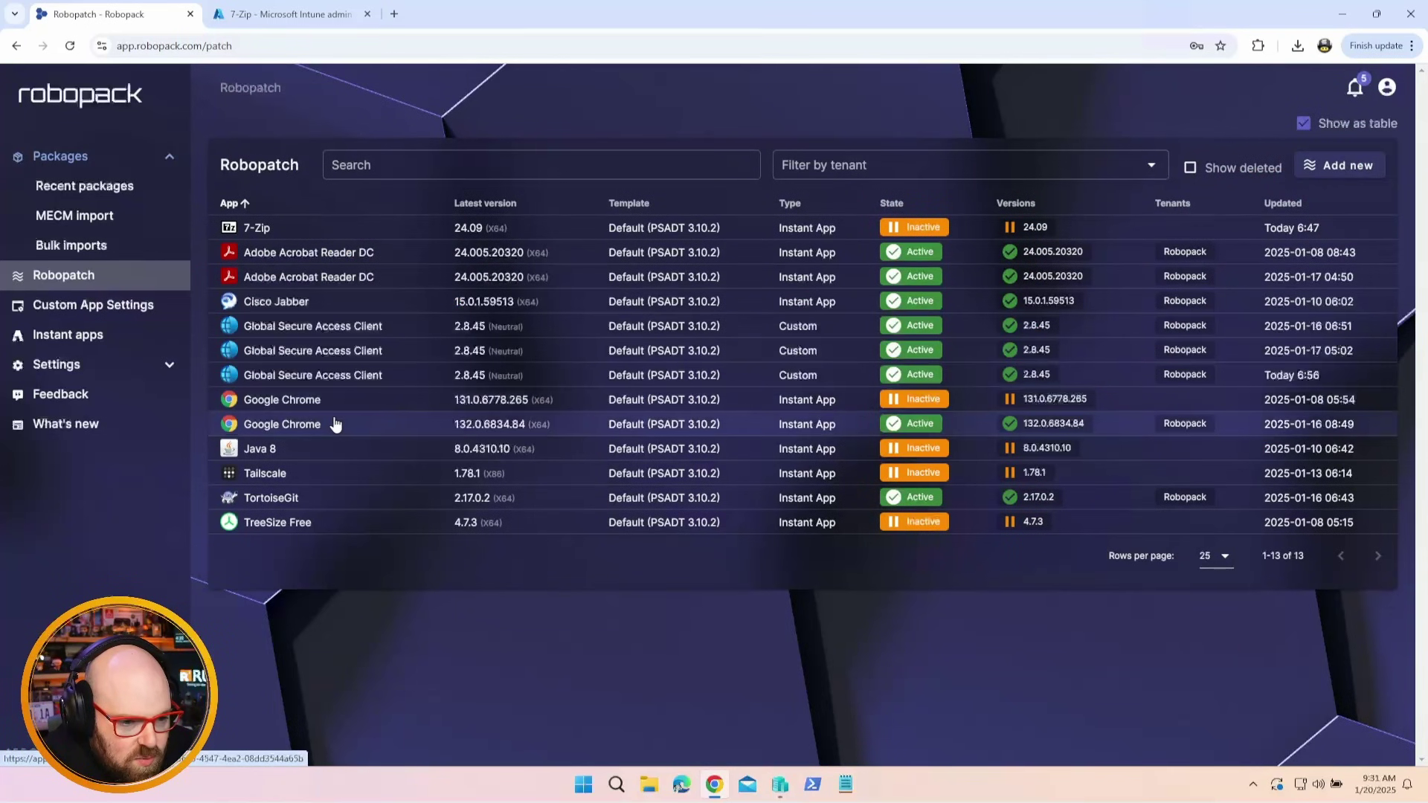
{"action": "left_click", "coordinate": [333, 422]}
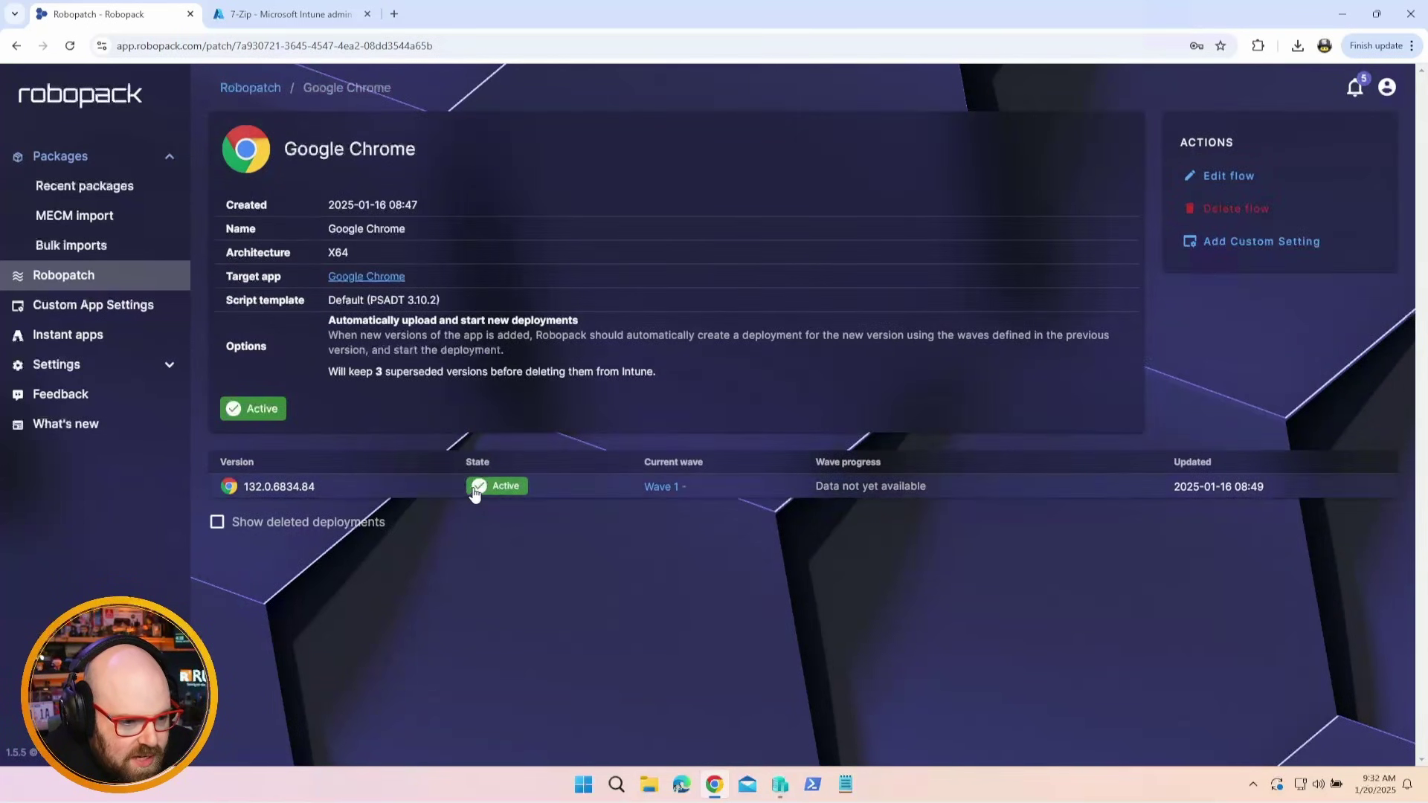
{"action": "left_click", "coordinate": [561, 492]}
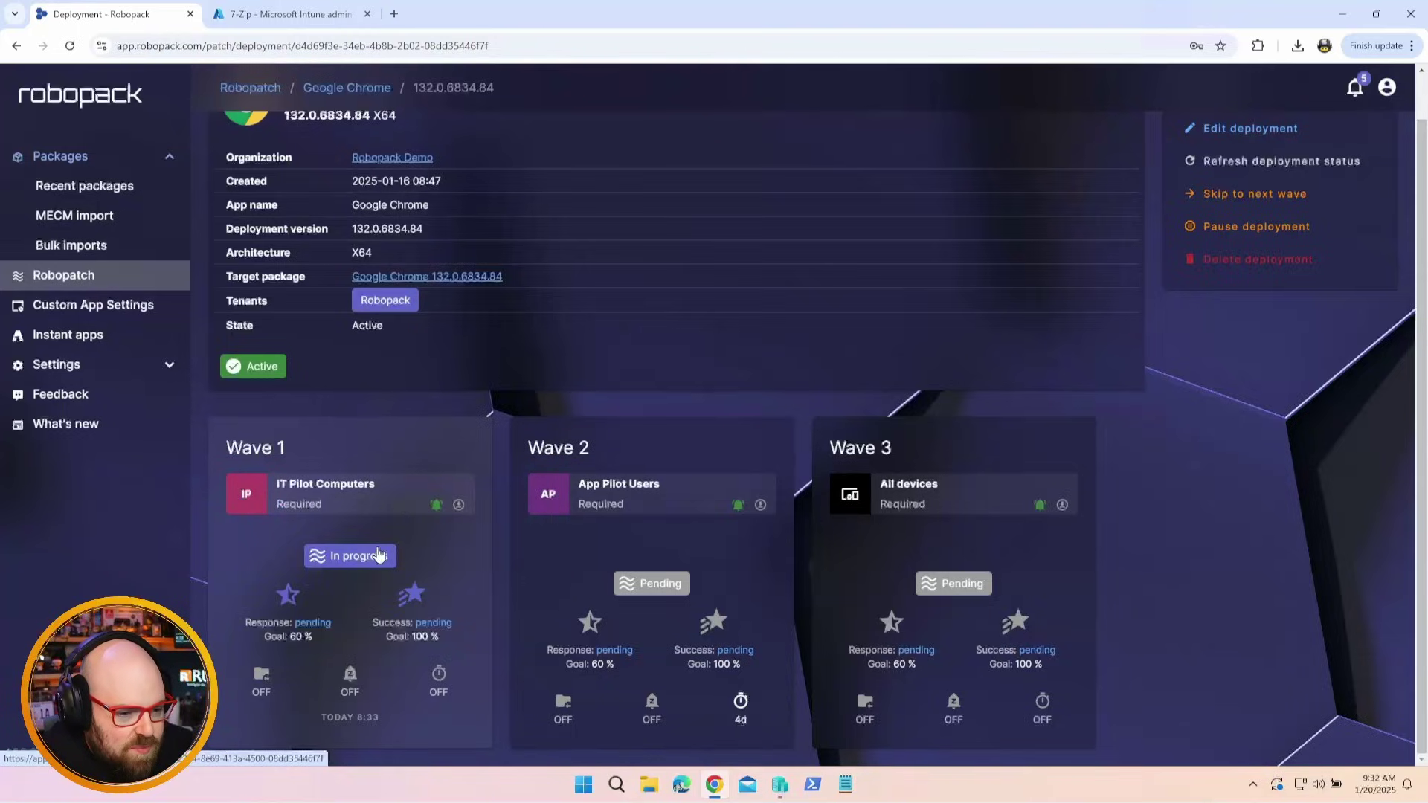
{"action": "left_click", "coordinate": [1225, 129]}
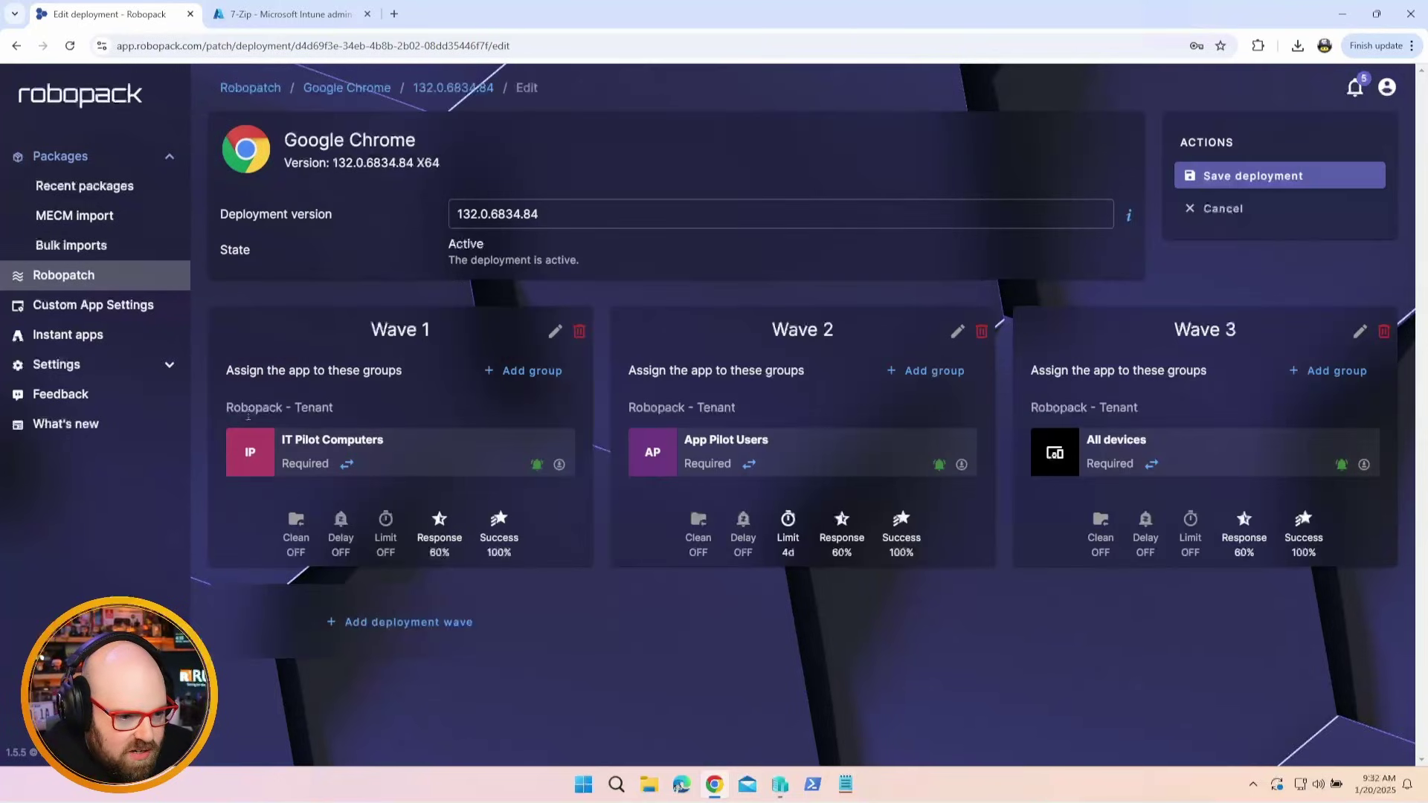
{"action": "mouse_move", "coordinate": [399, 452]}
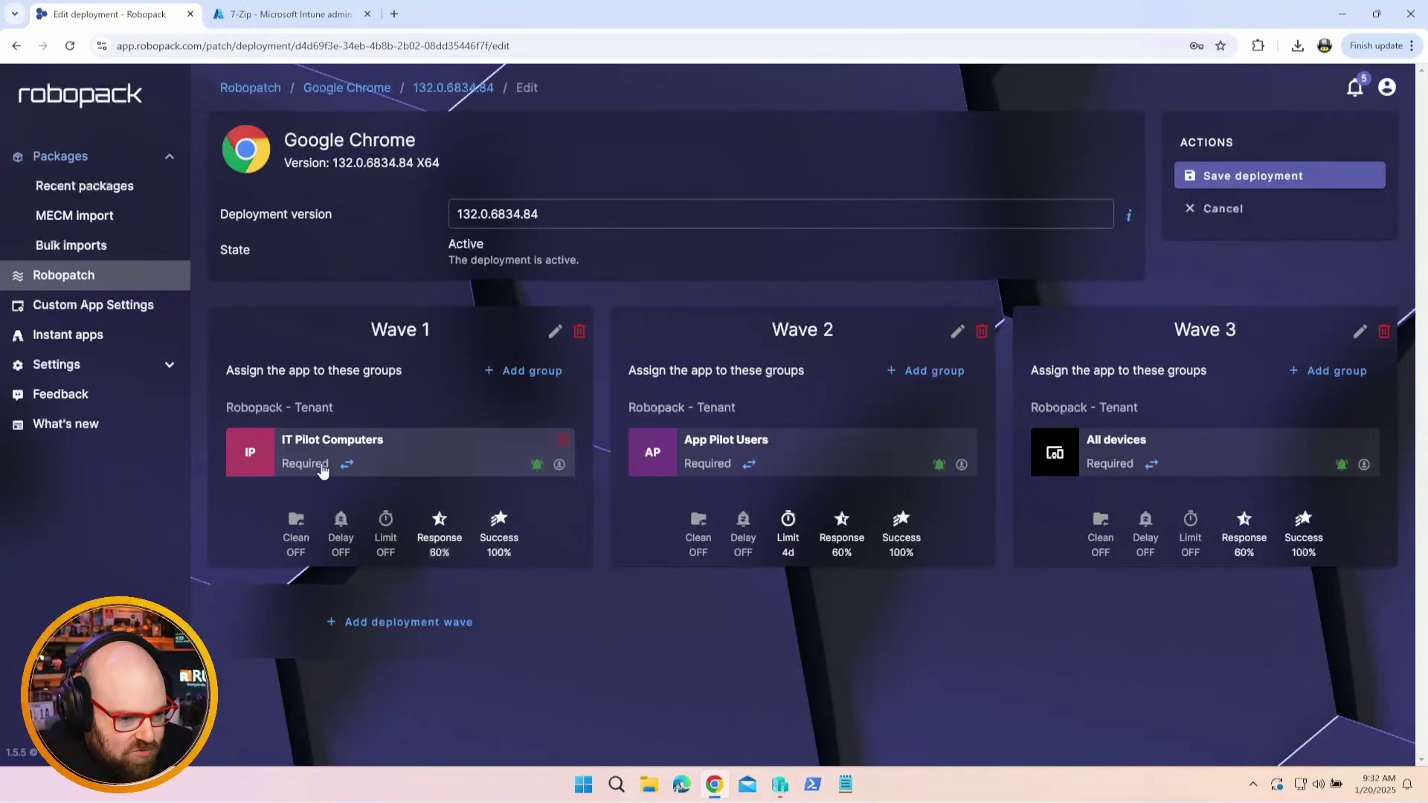
{"action": "left_click", "coordinate": [401, 457]}
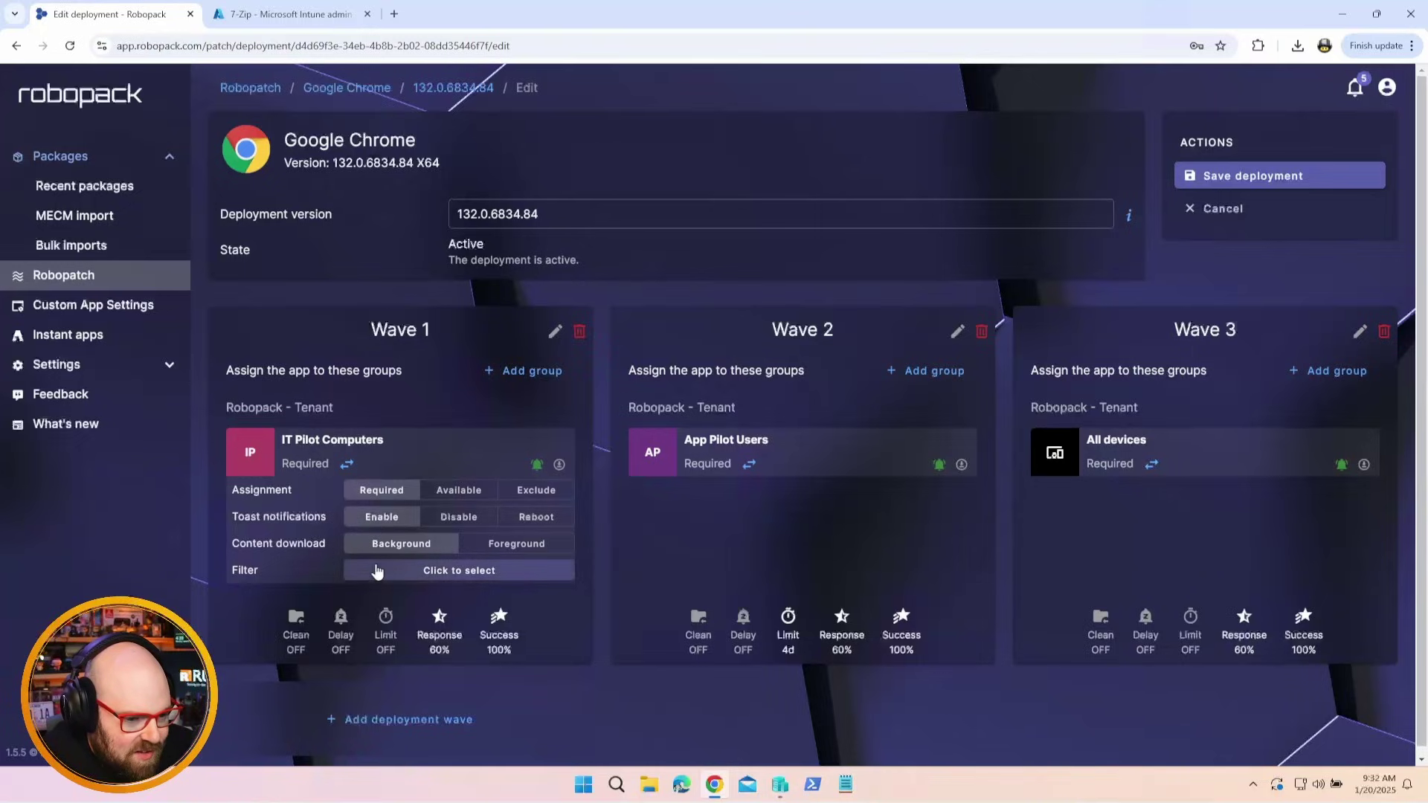
{"action": "left_click", "coordinate": [264, 628]}
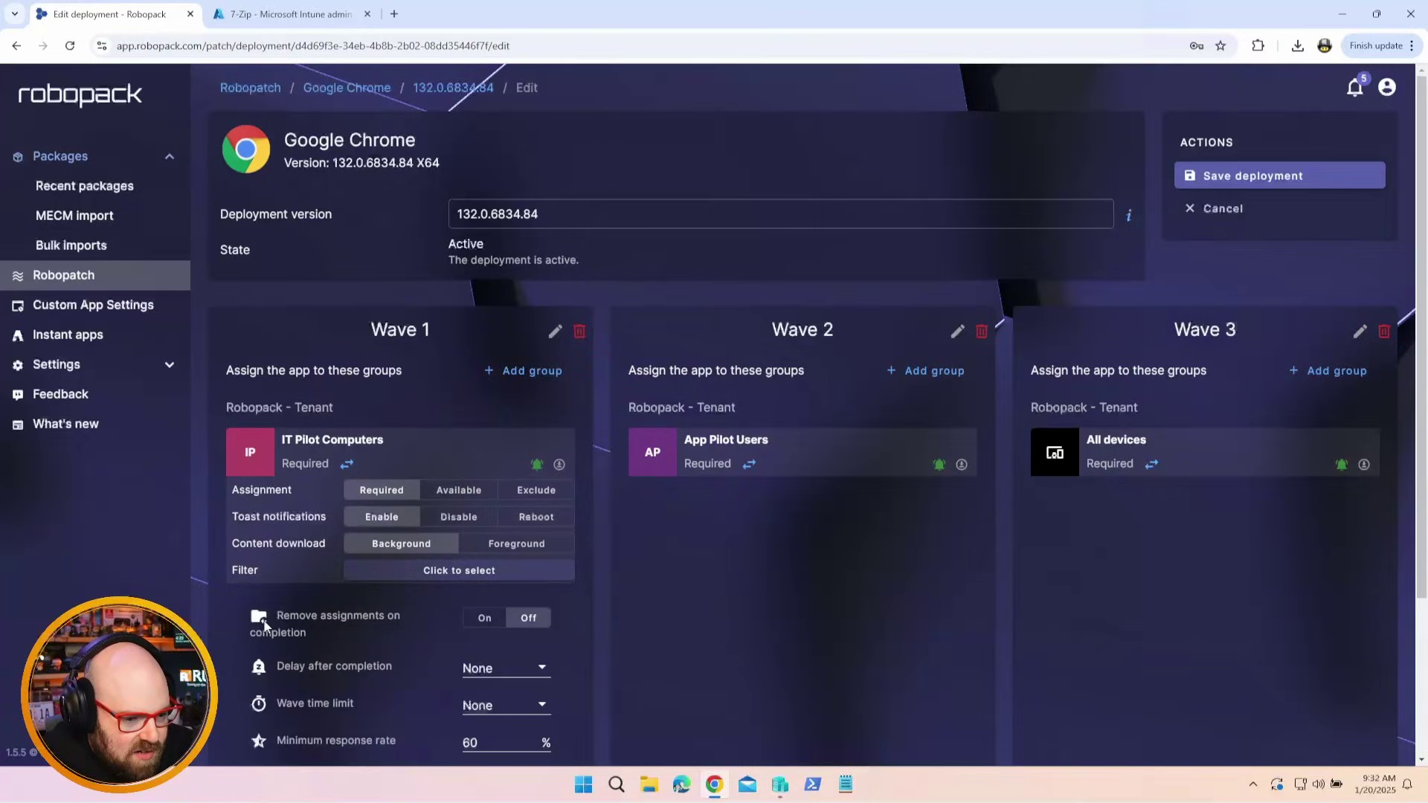
{"action": "scroll", "coordinate": [499, 494], "scroll_direction": "down", "scroll_amount": 2}
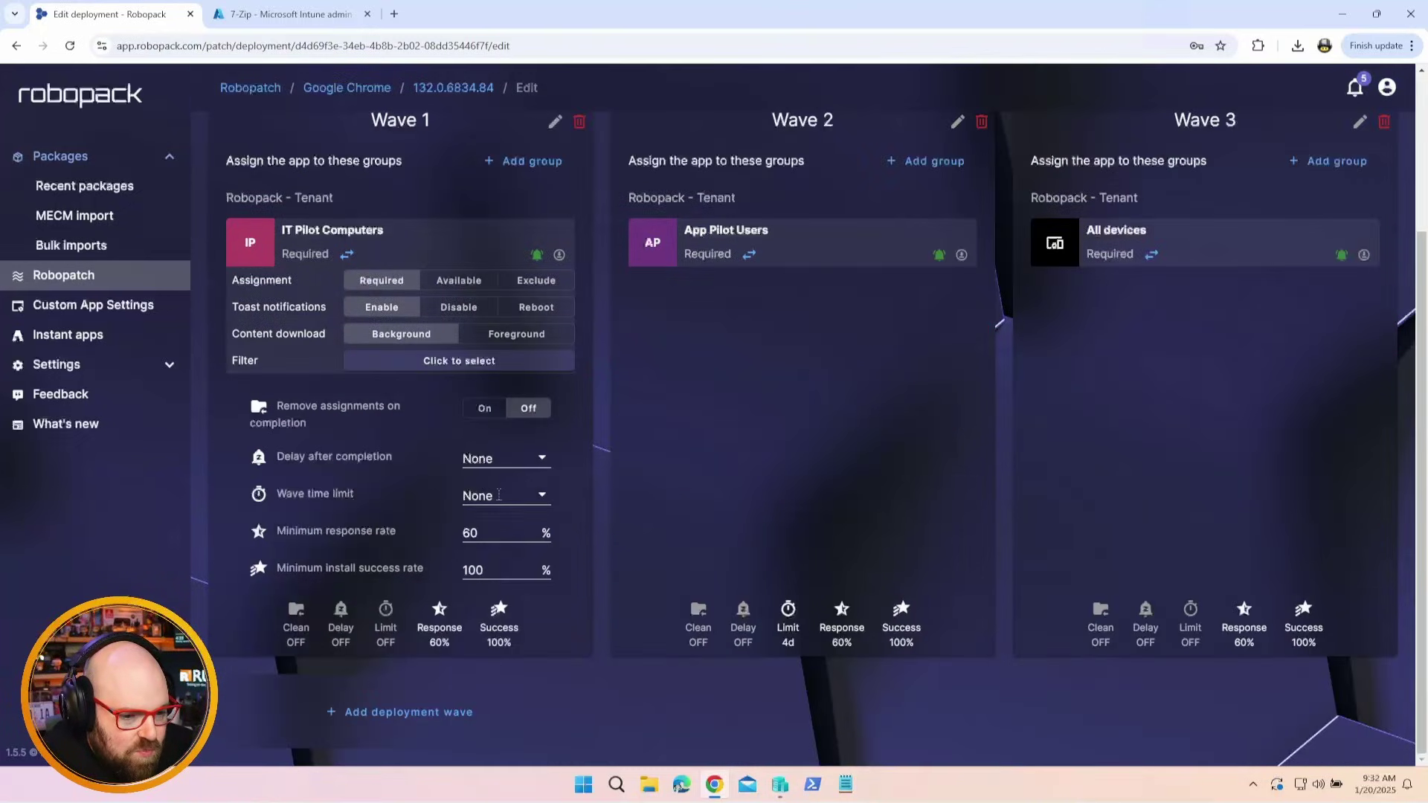
{"action": "left_click", "coordinate": [544, 494]}
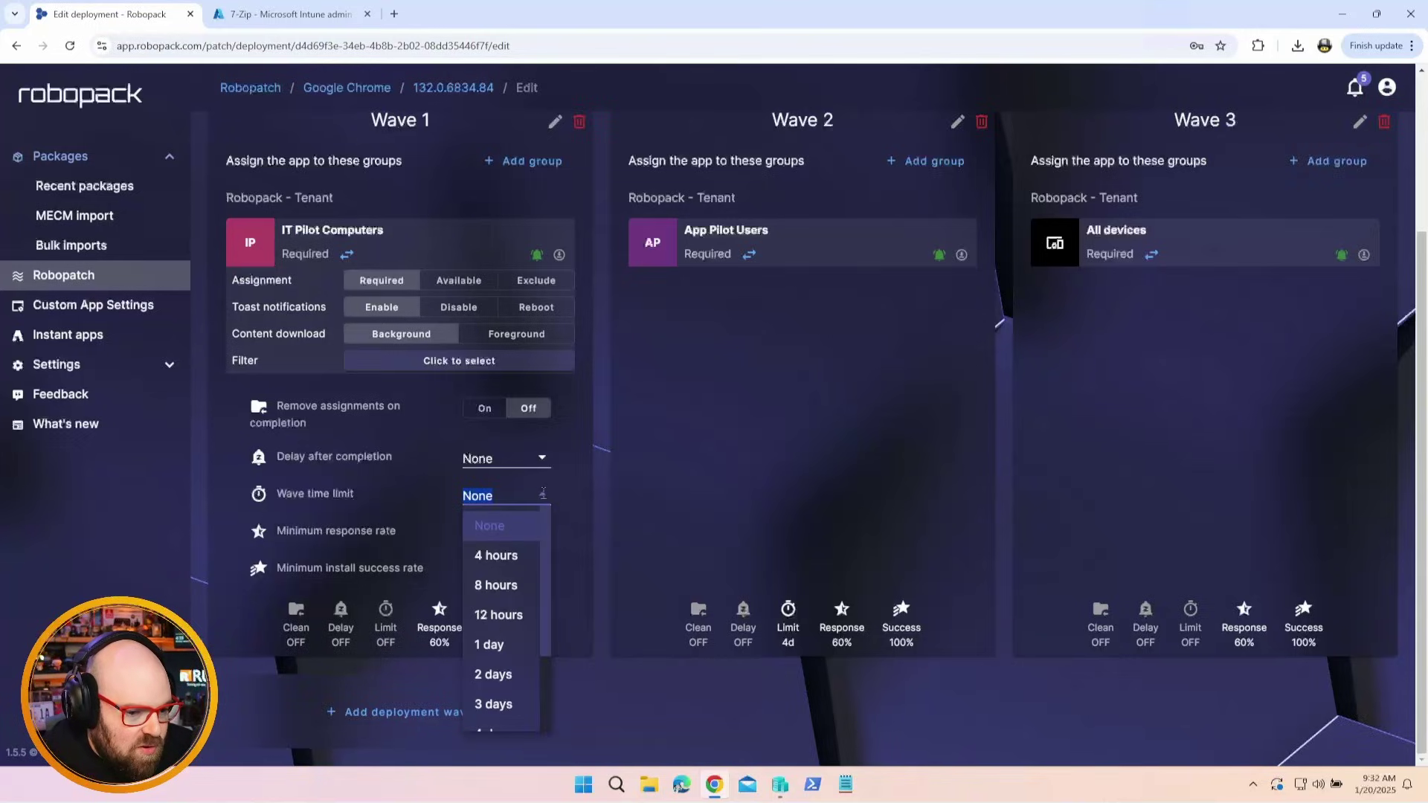
{"action": "left_click", "coordinate": [542, 491]}
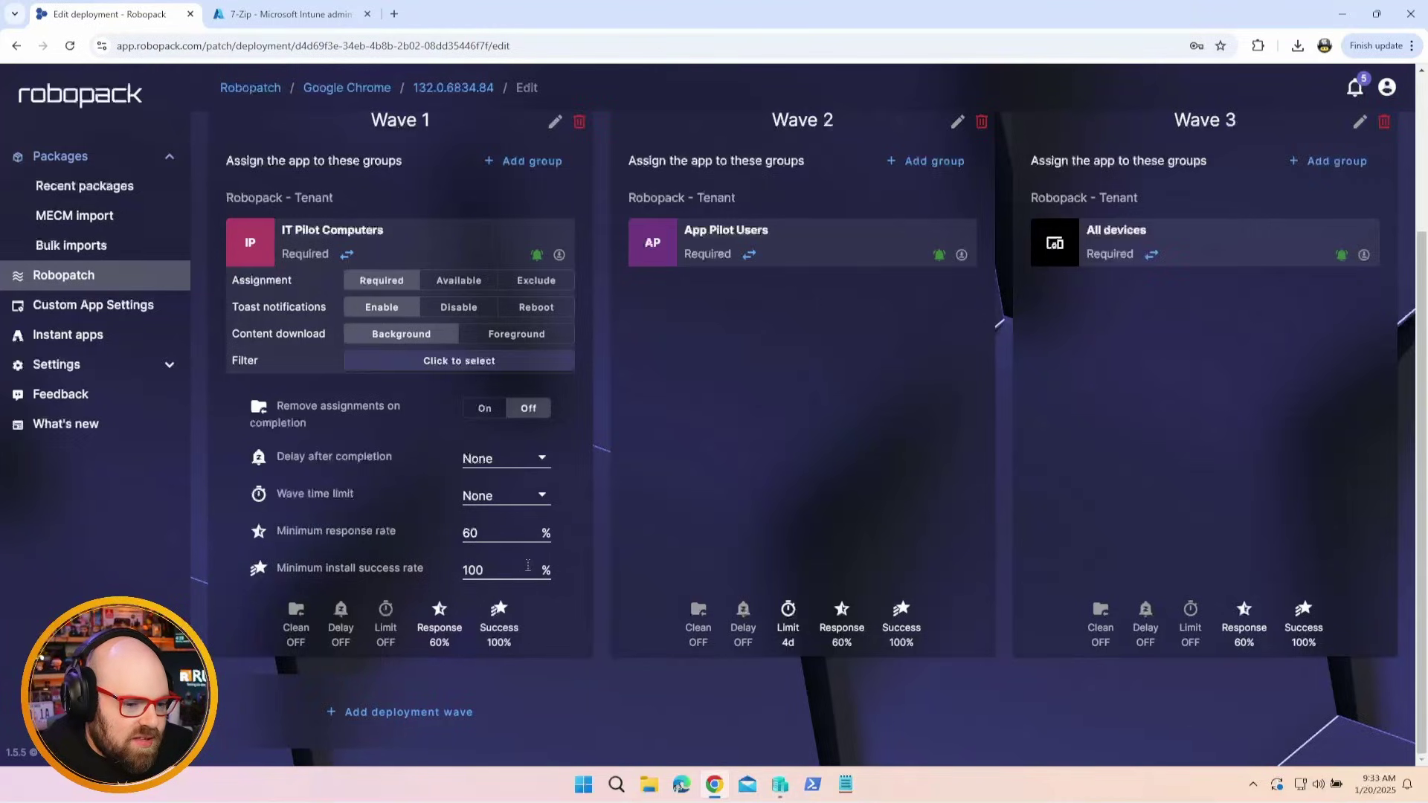
{"action": "scroll", "coordinate": [437, 597], "scroll_direction": "up", "scroll_amount": 3}
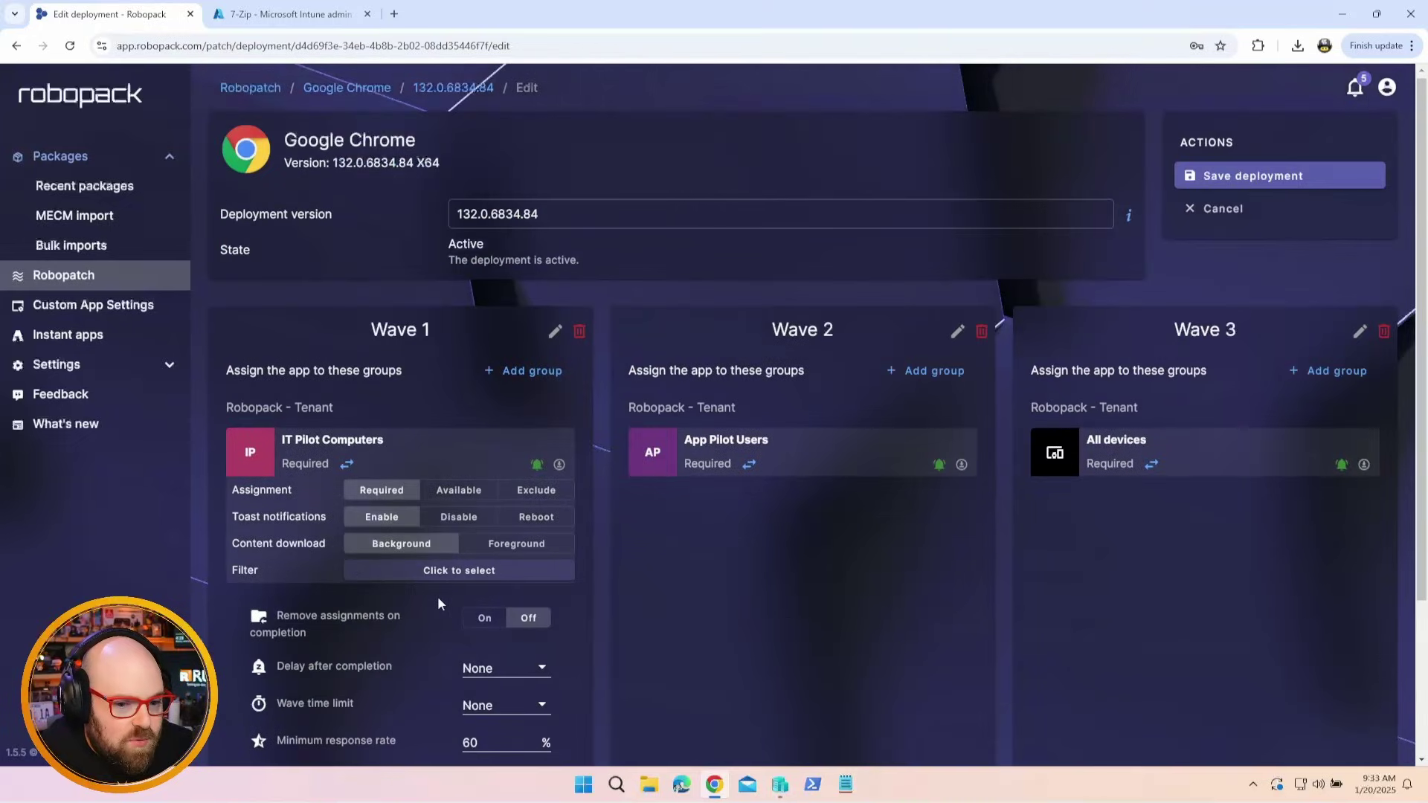
{"action": "scroll", "coordinate": [437, 598], "scroll_direction": "down", "scroll_amount": 3}
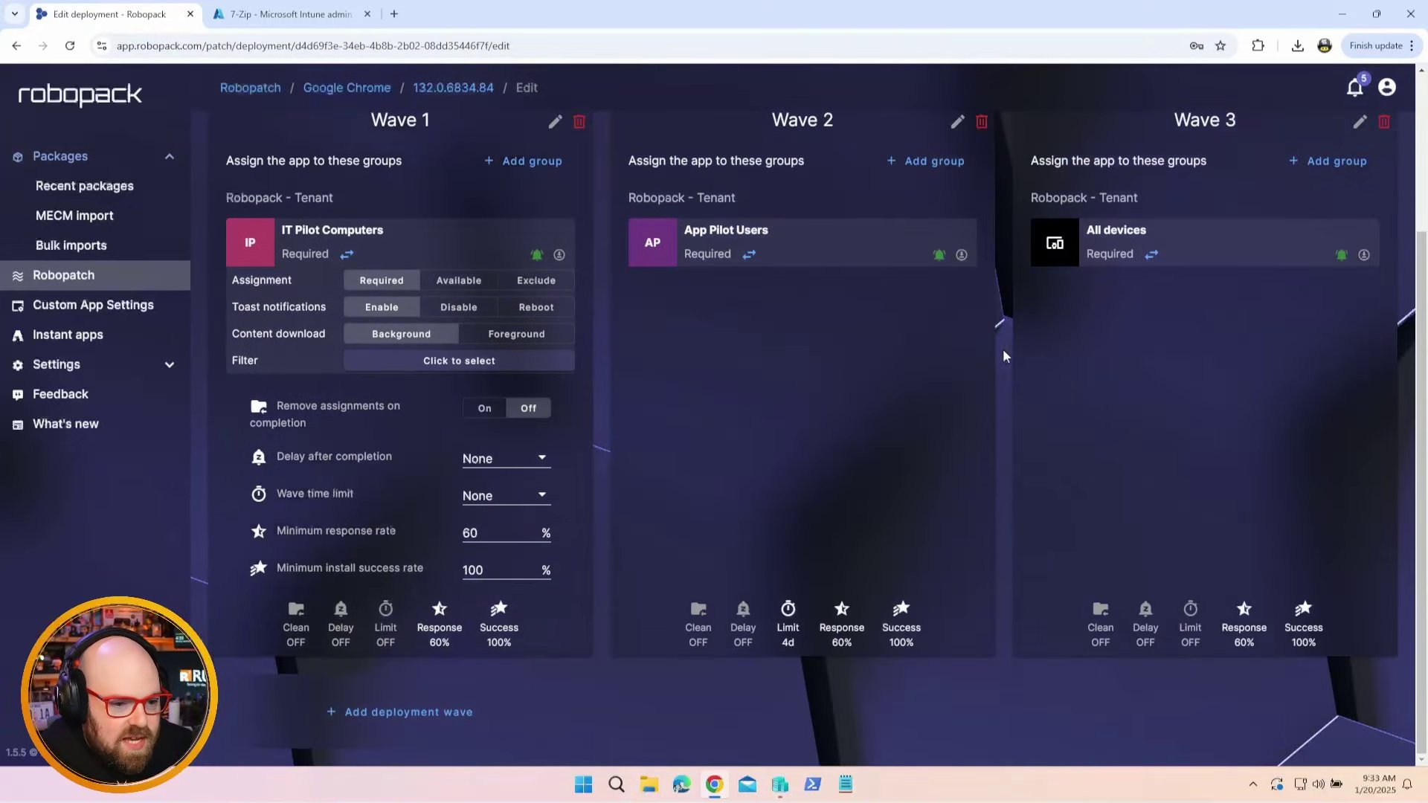
Expand Wave 2's App Pilot Users assignment and 4-day time limit settings, then add Waves 4 and 5.
{"action": "left_click", "coordinate": [846, 246]}
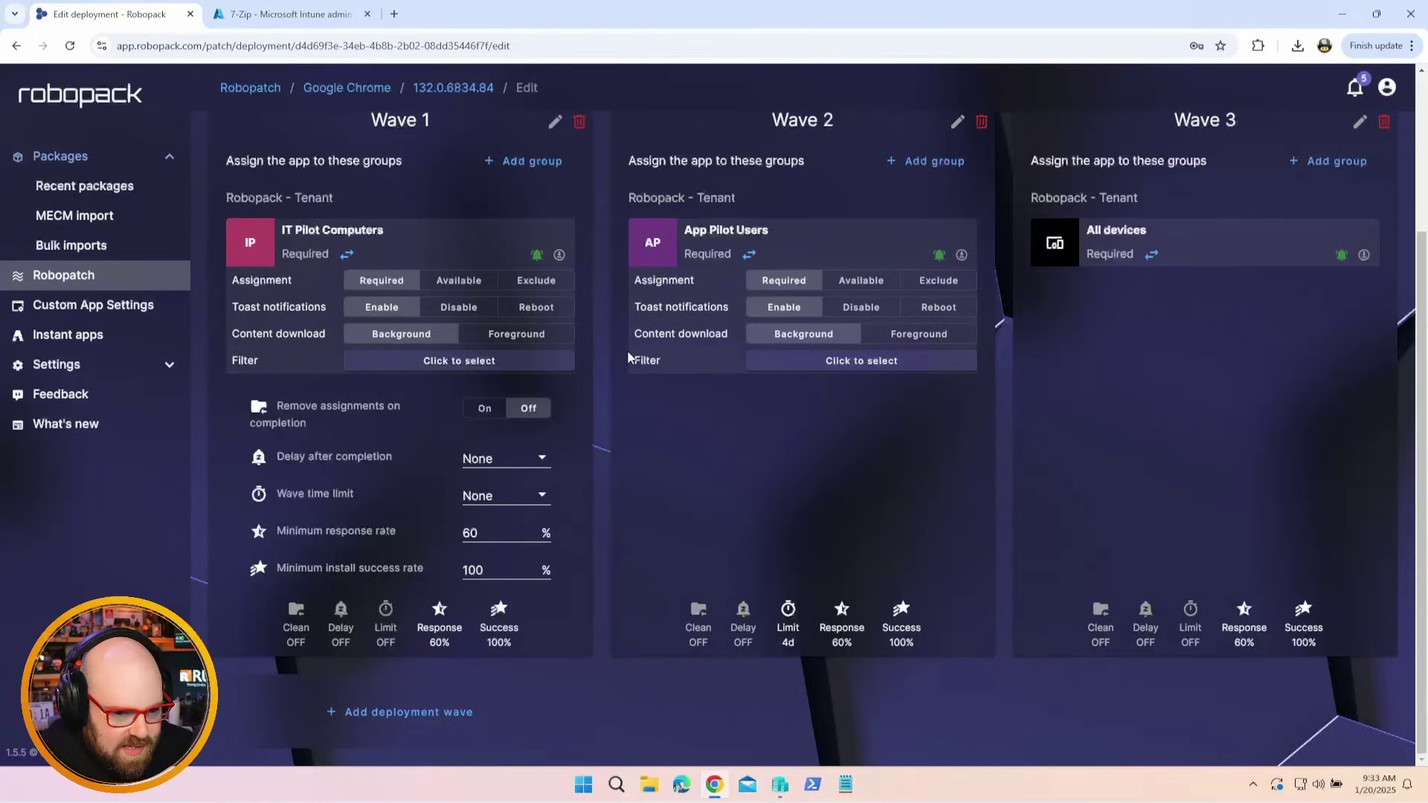
{"action": "left_click", "coordinate": [662, 634]}
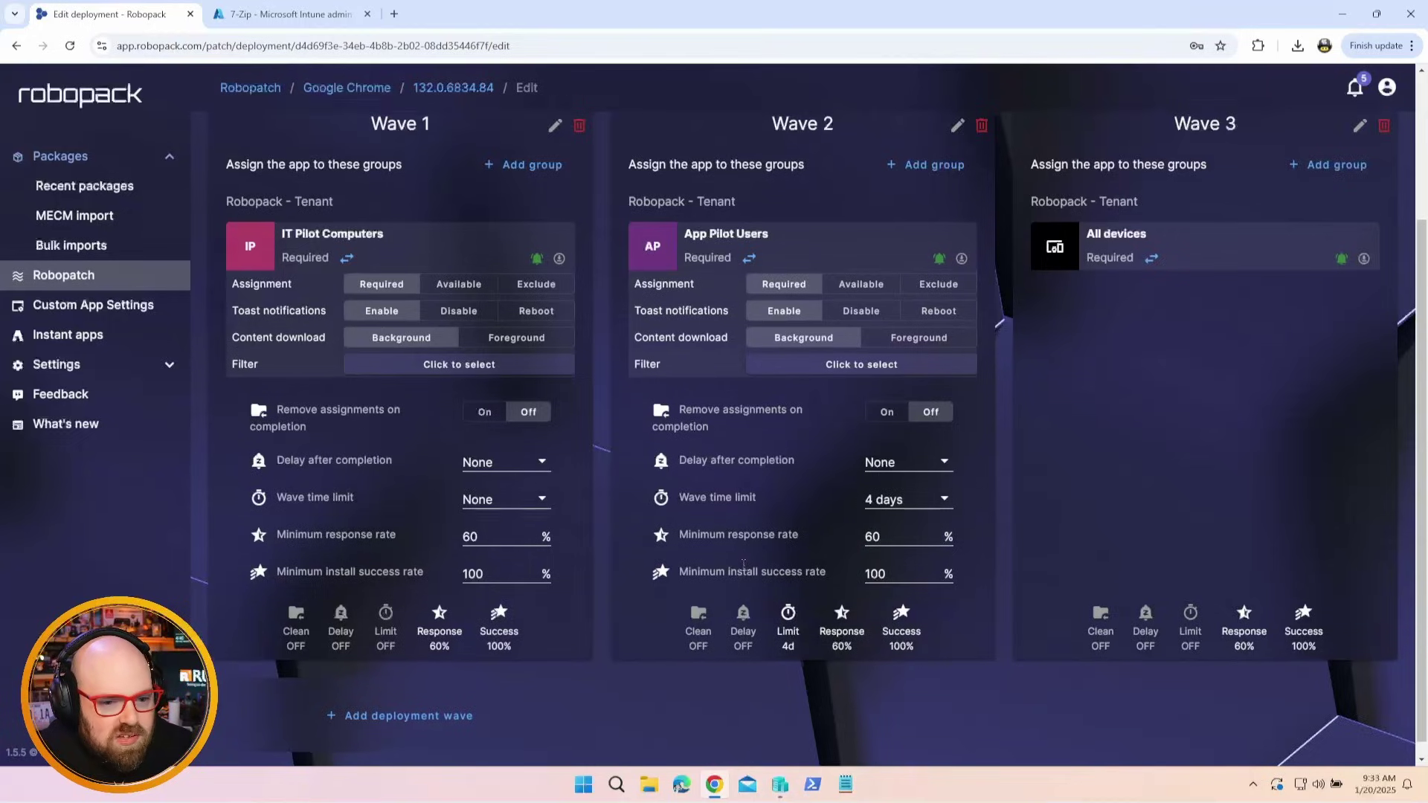
{"action": "scroll", "coordinate": [751, 537], "scroll_direction": "up", "scroll_amount": 2}
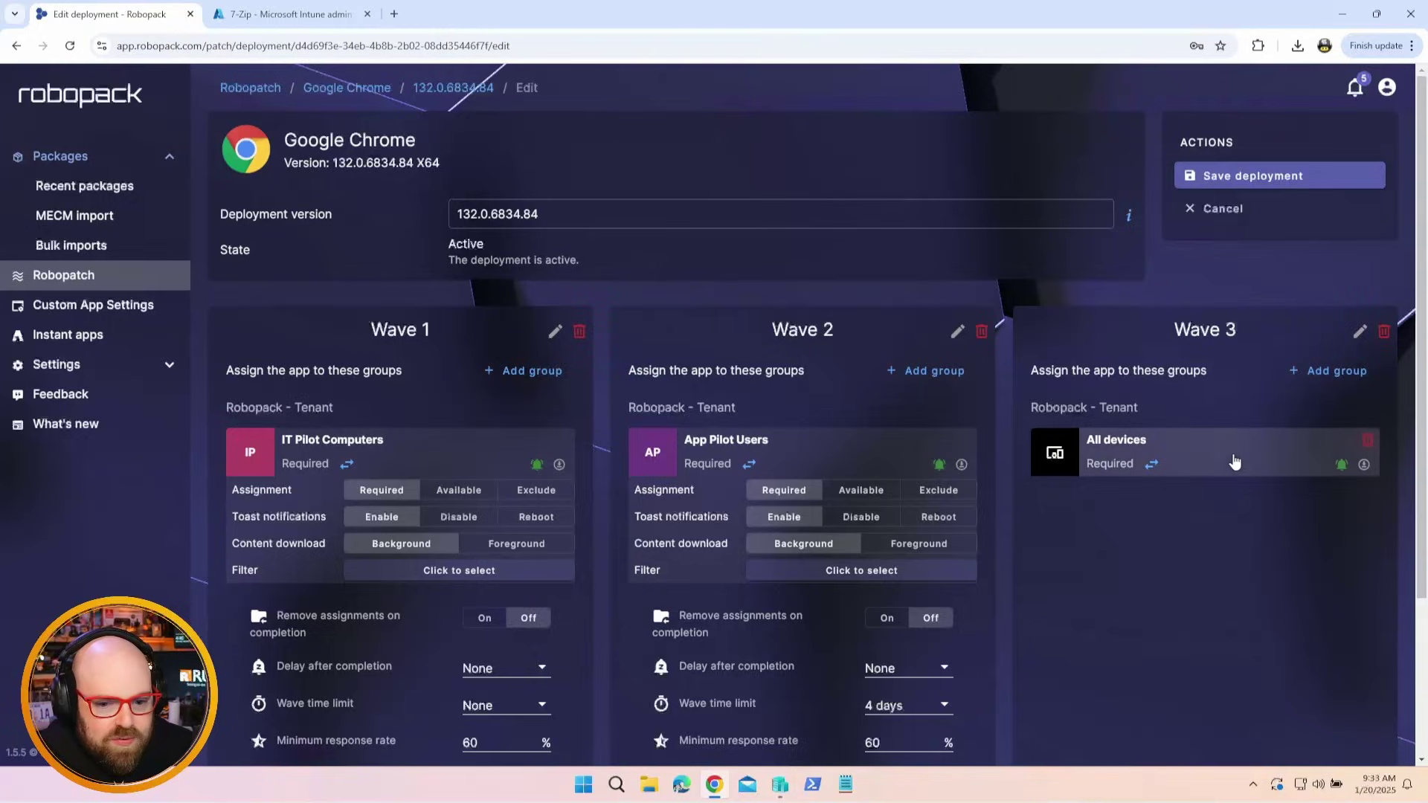
{"action": "scroll", "coordinate": [1166, 604], "scroll_direction": "down", "scroll_amount": 2}
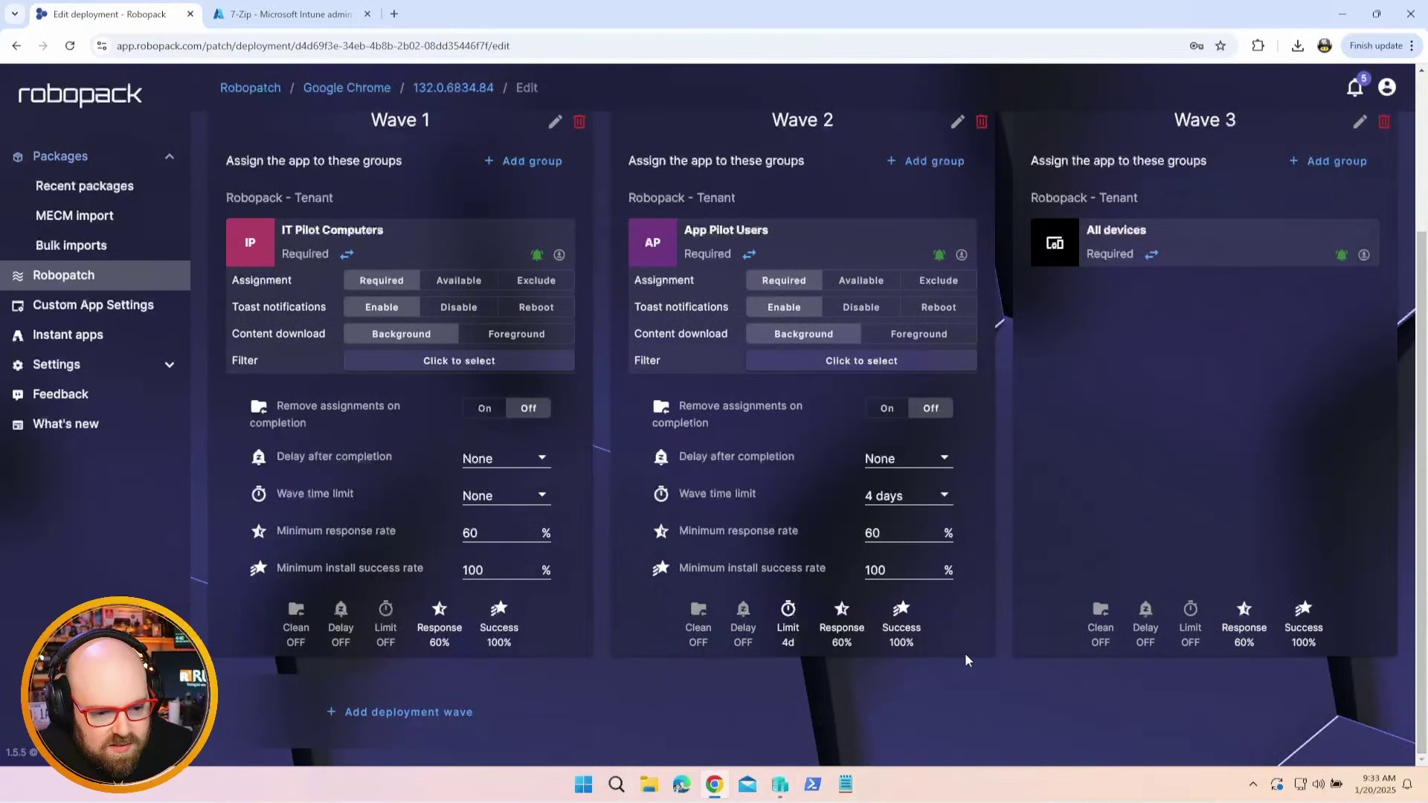
{"action": "scroll", "coordinate": [925, 668], "scroll_direction": "up", "scroll_amount": 1}
{"action": "scroll", "coordinate": [792, 539], "scroll_direction": "down", "scroll_amount": 1}
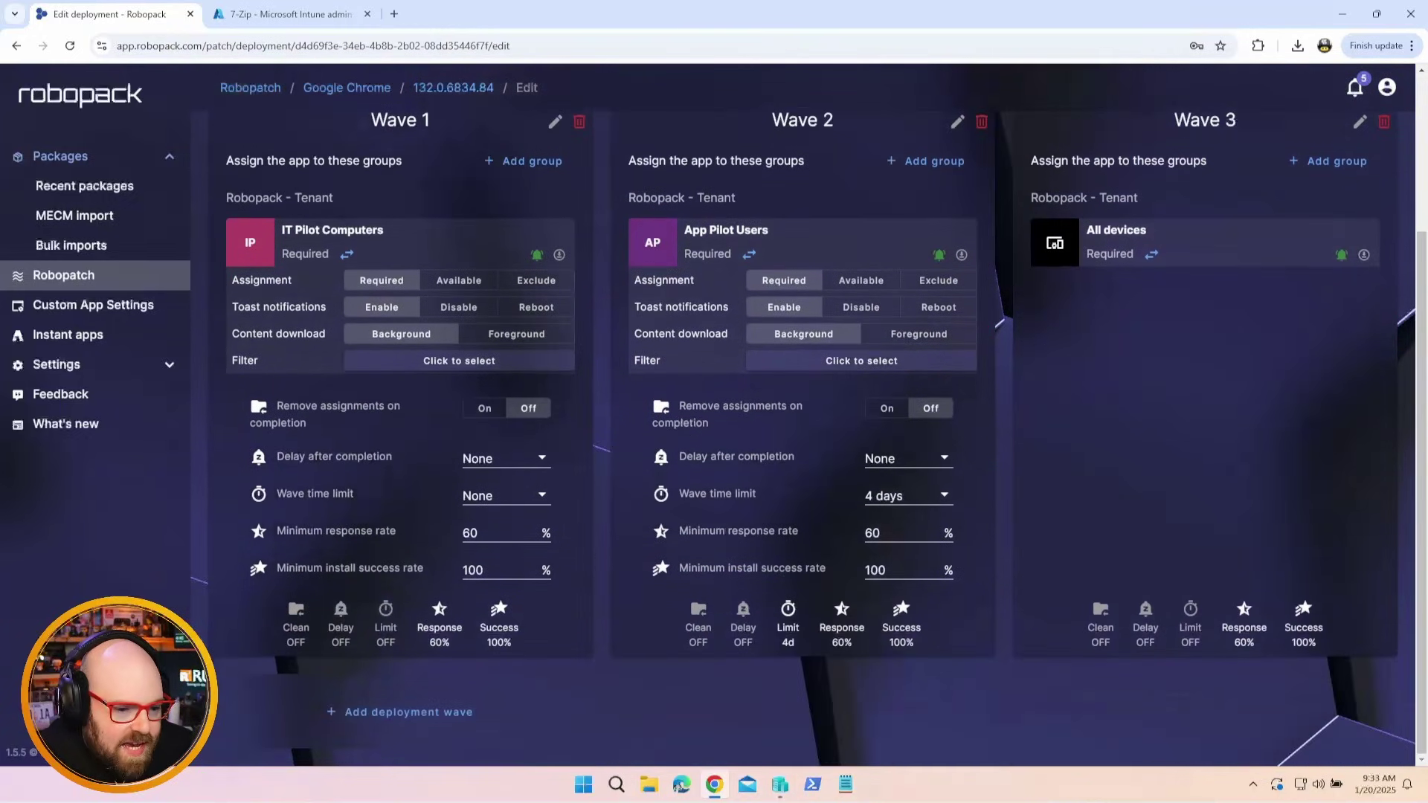
{"action": "left_click", "coordinate": [373, 711]}
{"action": "scroll", "coordinate": [373, 713], "scroll_direction": "down", "scroll_amount": 1}
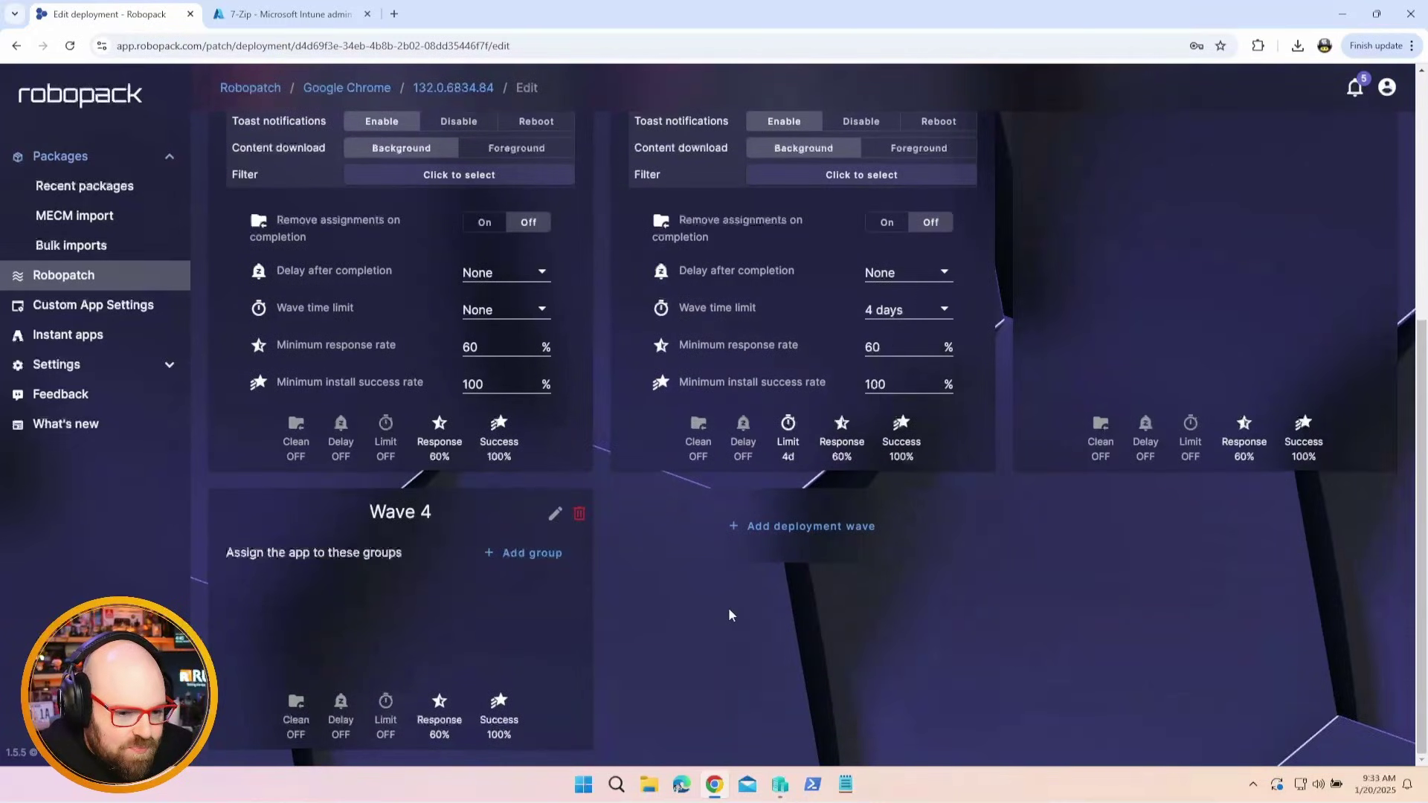
{"action": "left_click", "coordinate": [770, 533]}
Delete Waves 5 and 4, leaving three waves, then open the Remote Desktop deployment.
{"action": "left_click", "coordinate": [982, 514]}
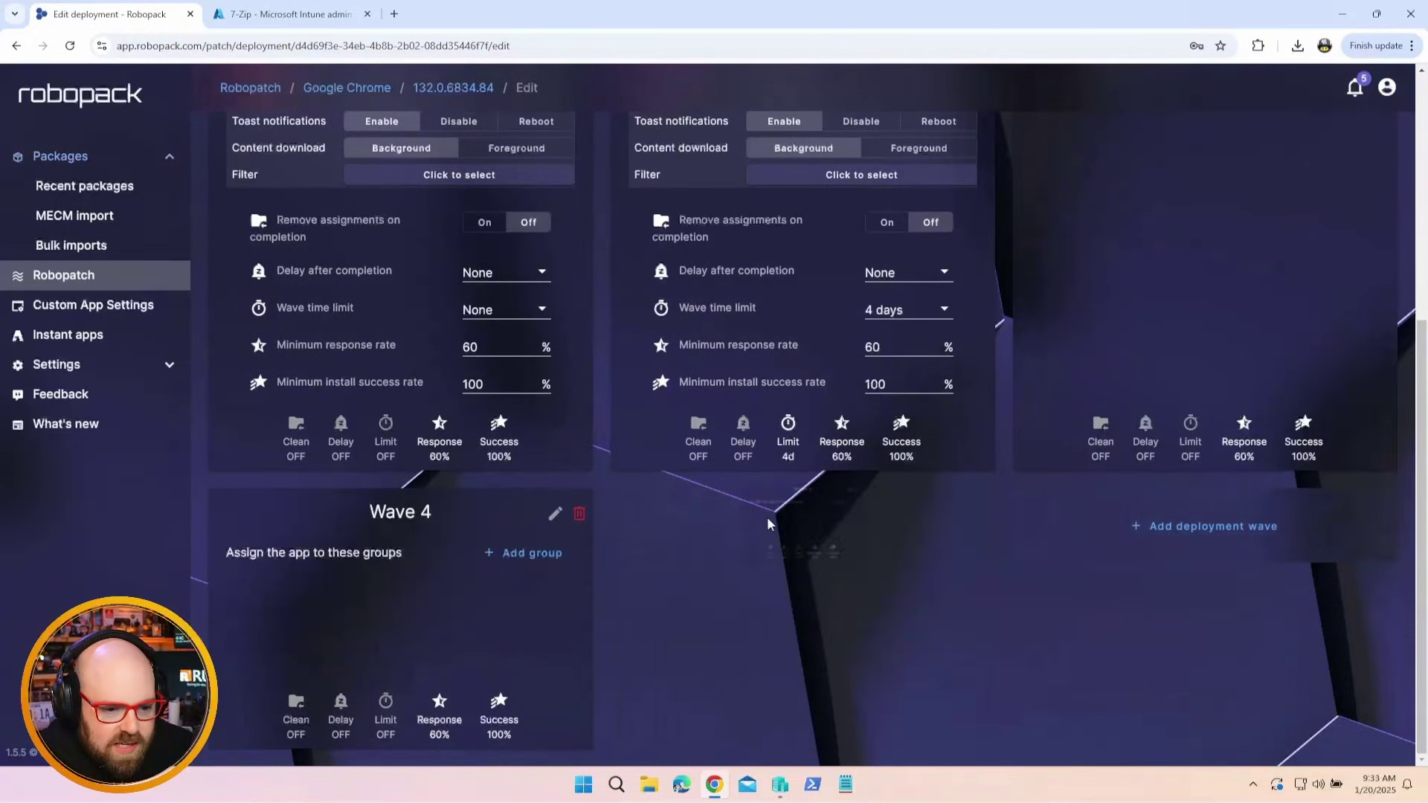
{"action": "left_click", "coordinate": [579, 514]}
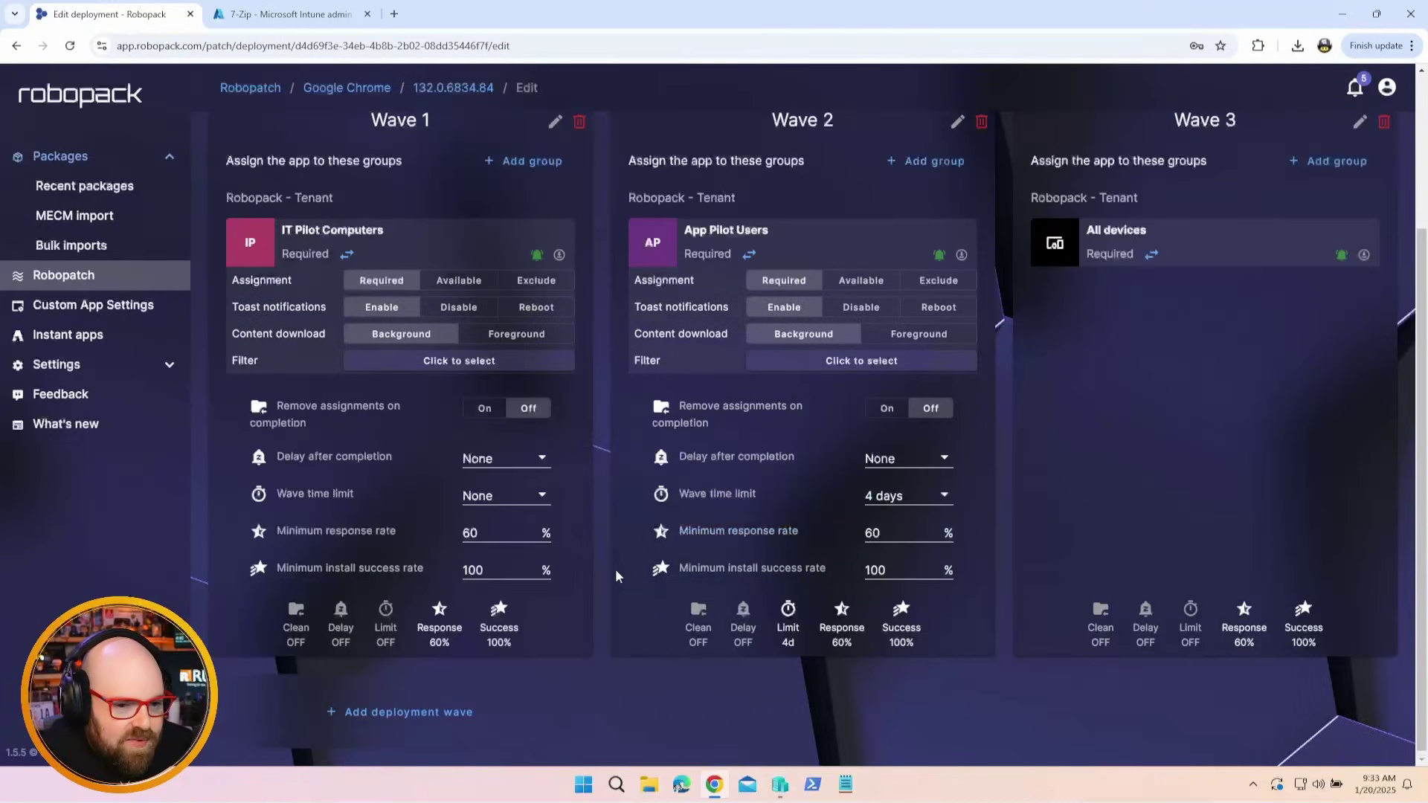
{"action": "scroll", "coordinate": [614, 569], "scroll_direction": "up", "scroll_amount": 1}
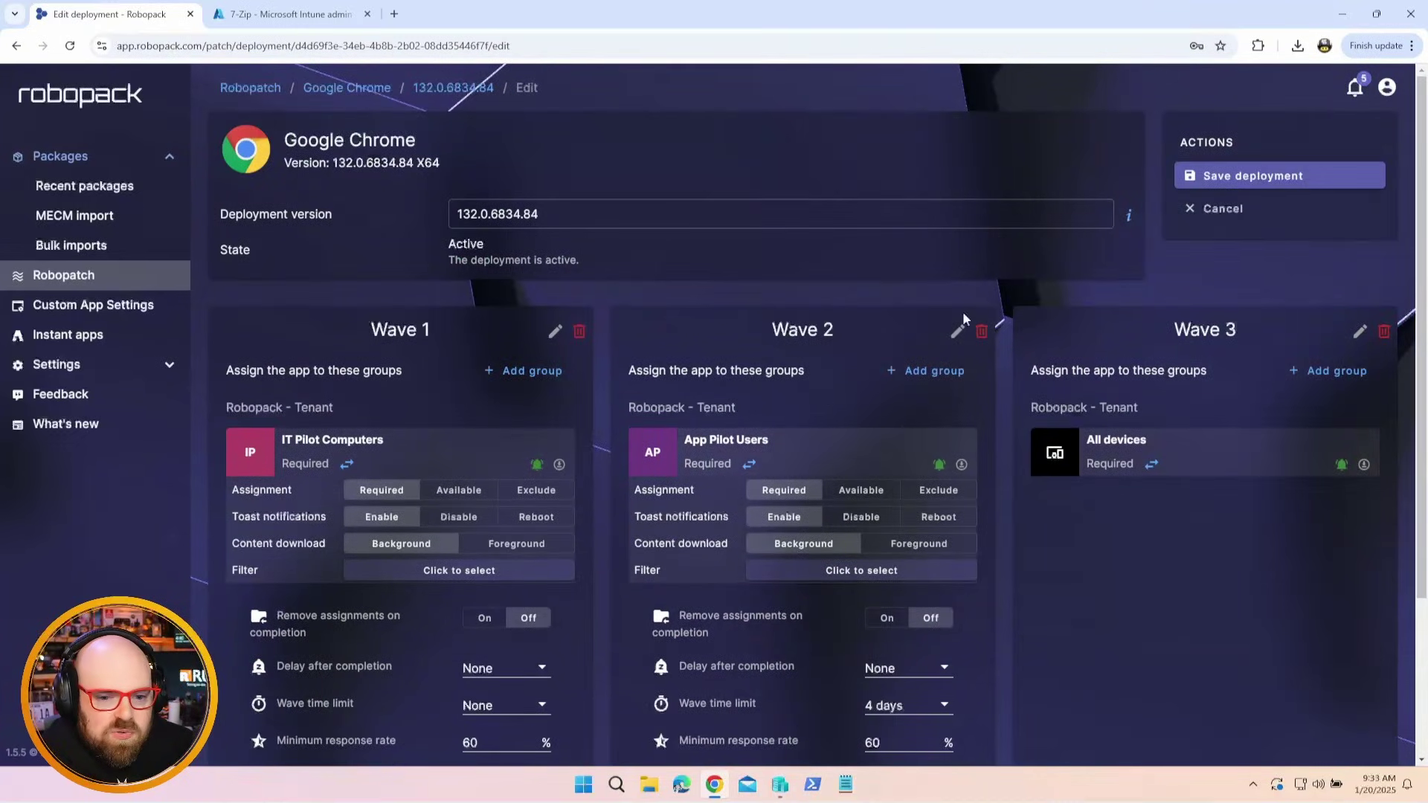
{"action": "left_click", "coordinate": [1217, 209]}
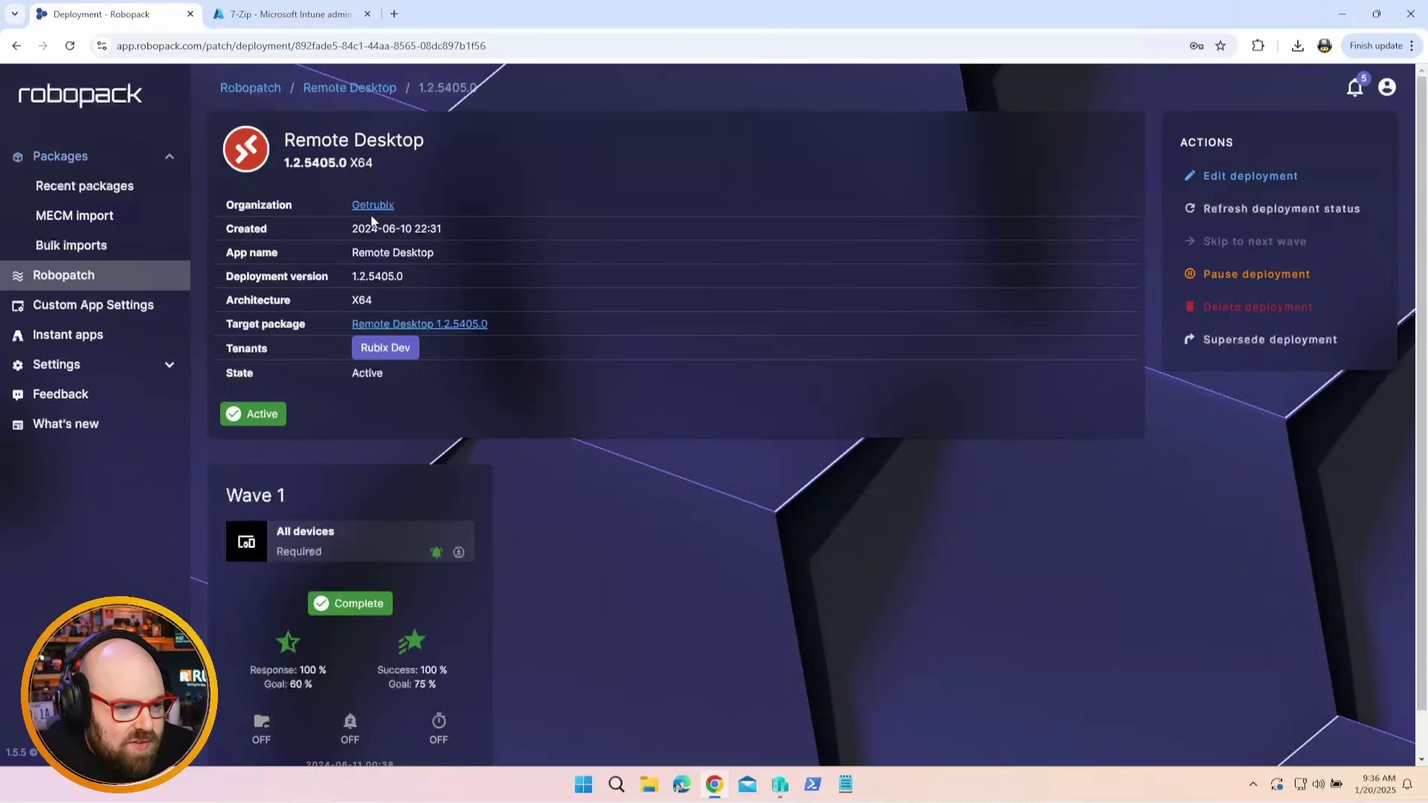
{"action": "scroll", "coordinate": [467, 733], "scroll_direction": "down", "scroll_amount": 1}
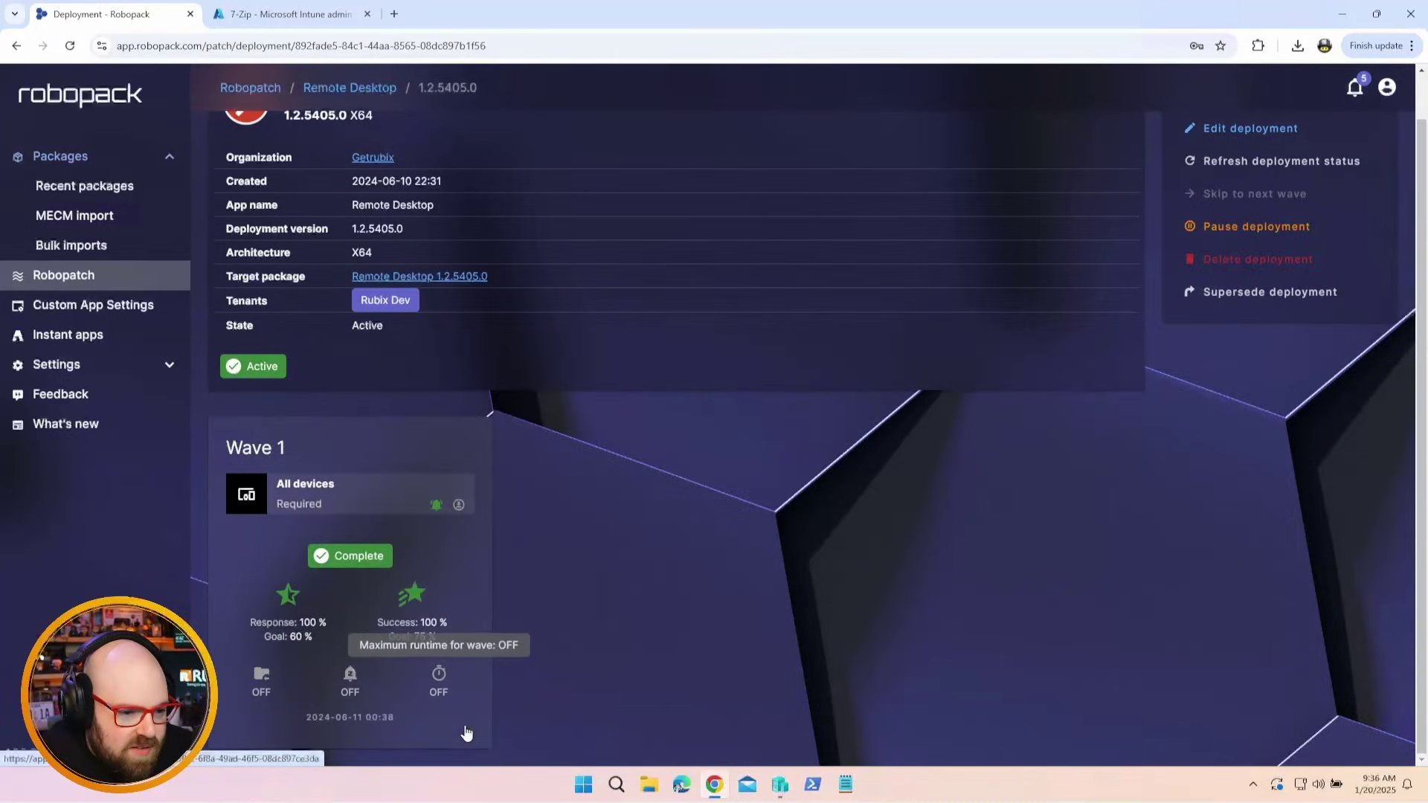
Open Remote Desktop Wave 1 to see its installed device and 100% success history.
{"action": "left_click", "coordinate": [358, 558]}
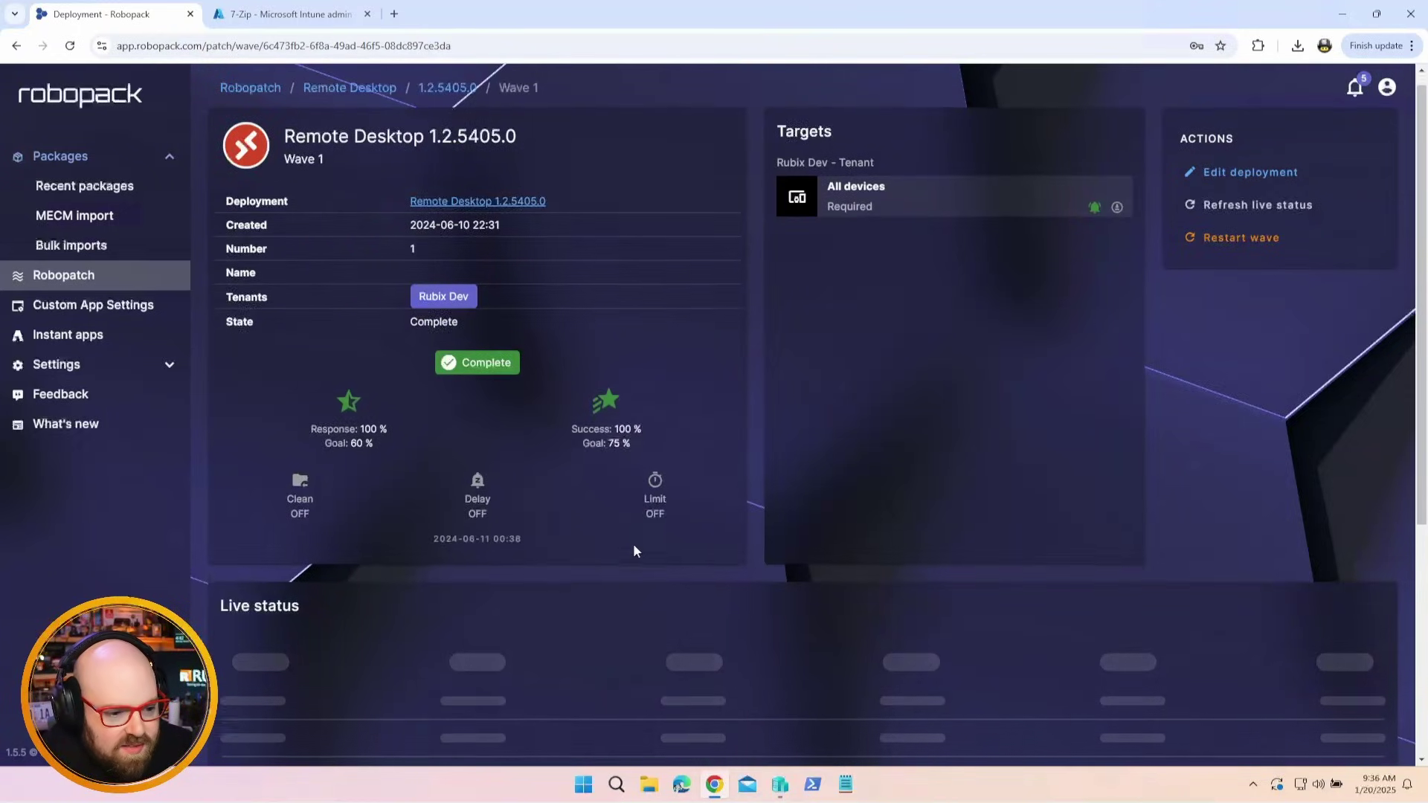
{"action": "scroll", "coordinate": [584, 538], "scroll_direction": "down", "scroll_amount": 3}
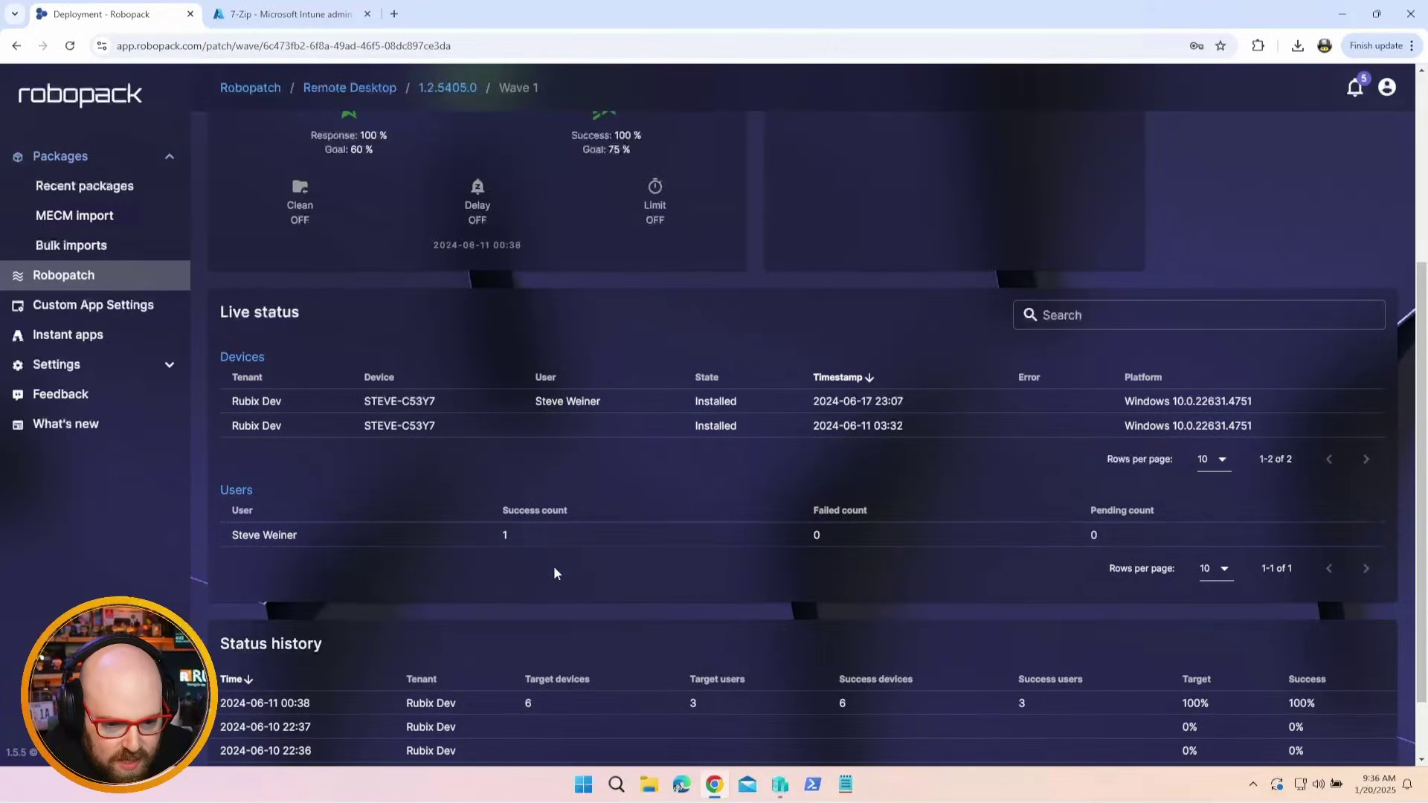
{"action": "scroll", "coordinate": [551, 579], "scroll_direction": "down", "scroll_amount": 1}
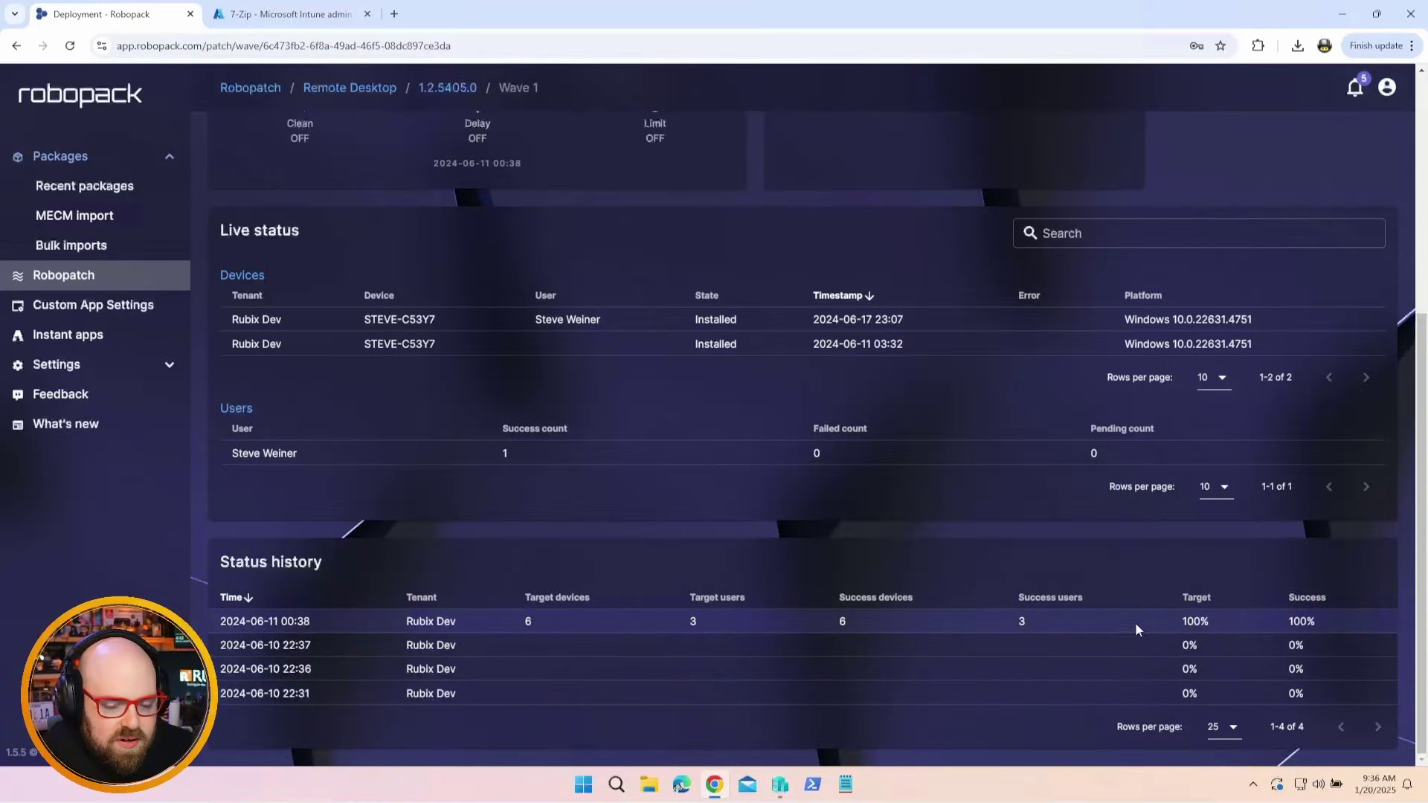
{"action": "scroll", "coordinate": [949, 676], "scroll_direction": "up", "scroll_amount": 4}
{"action": "scroll", "coordinate": [949, 675], "scroll_direction": "down", "scroll_amount": 4}
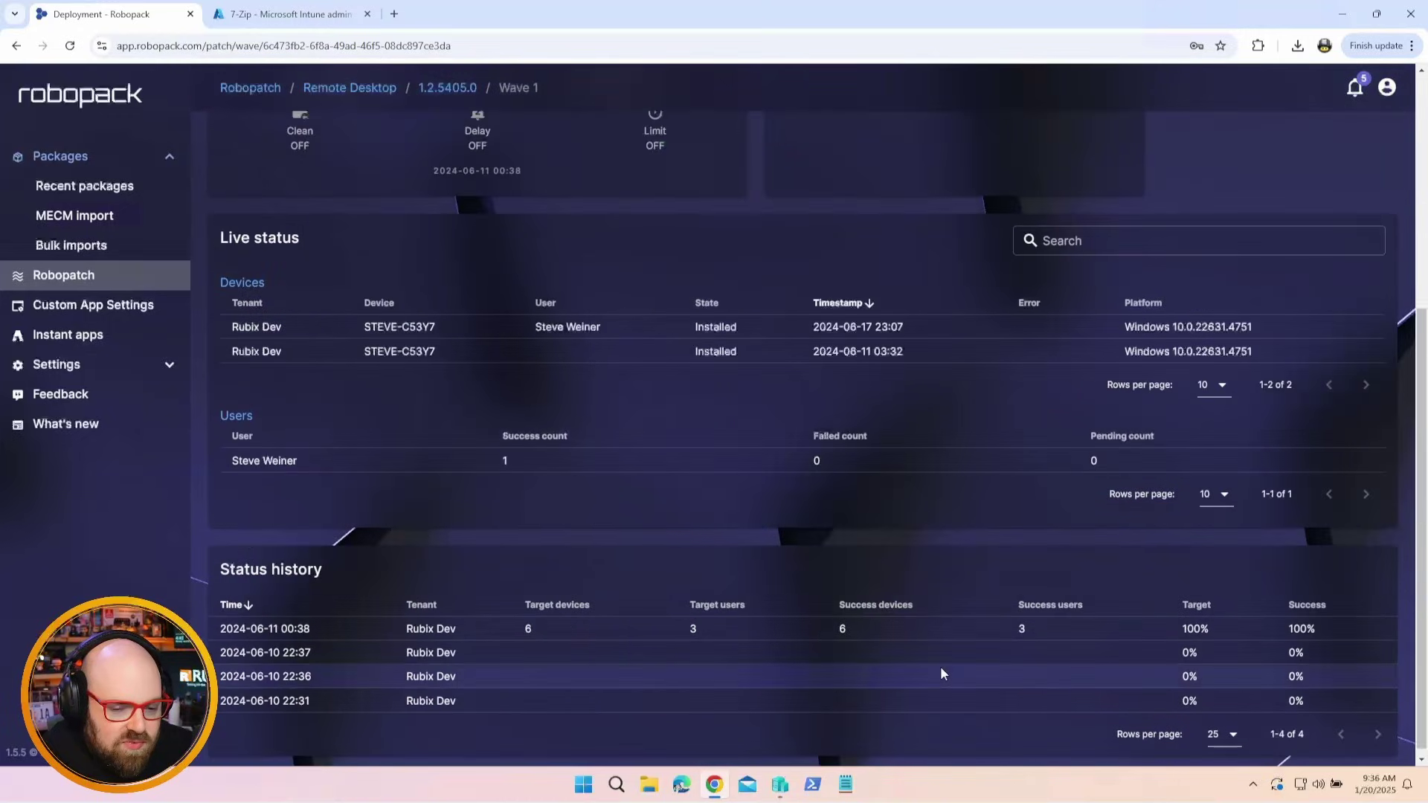
{"action": "scroll", "coordinate": [625, 699], "scroll_direction": "up", "scroll_amount": 4}
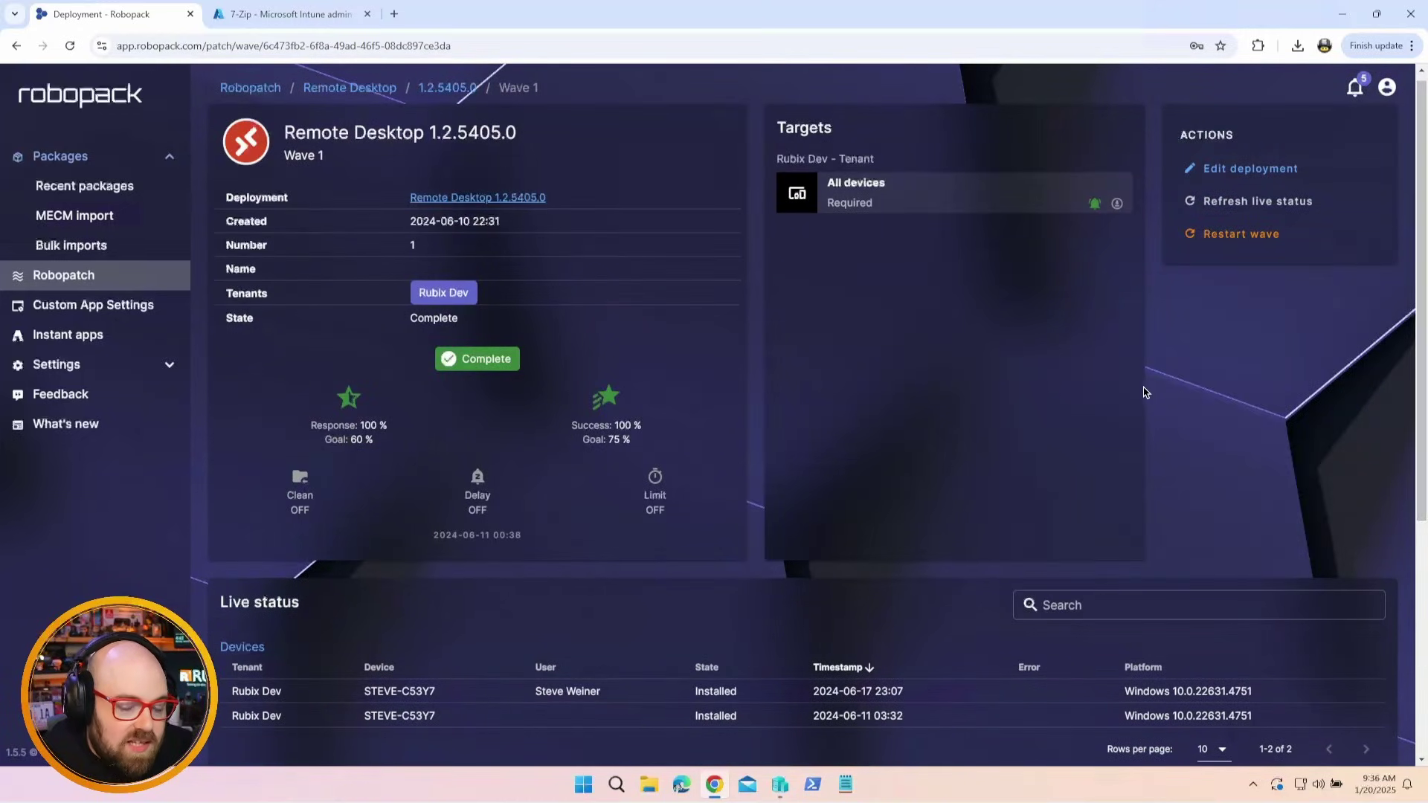
Open the Remote Desktop deployment editor and add an empty Wave 2 beside Wave 1.
{"action": "left_click", "coordinate": [1255, 168]}
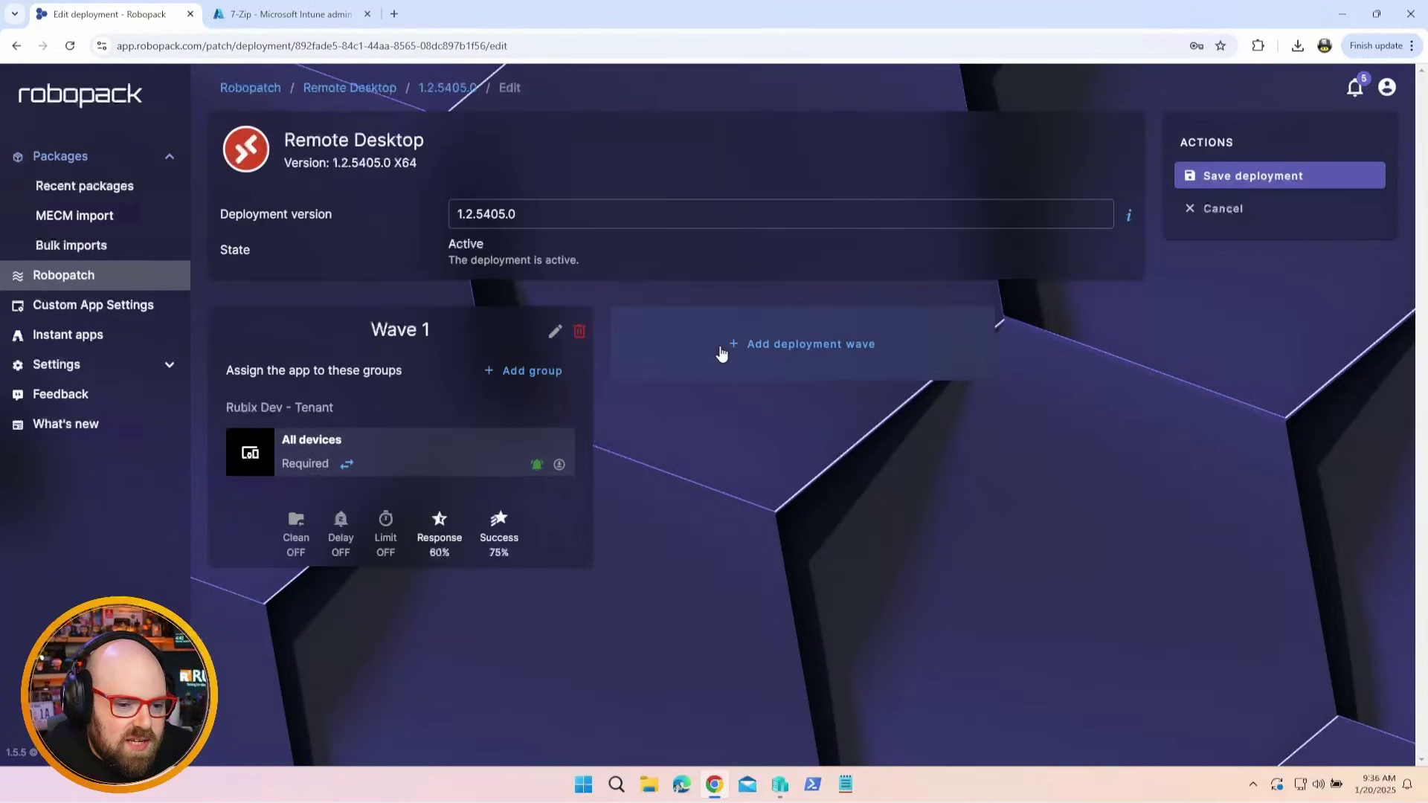
{"action": "left_click", "coordinate": [726, 352]}
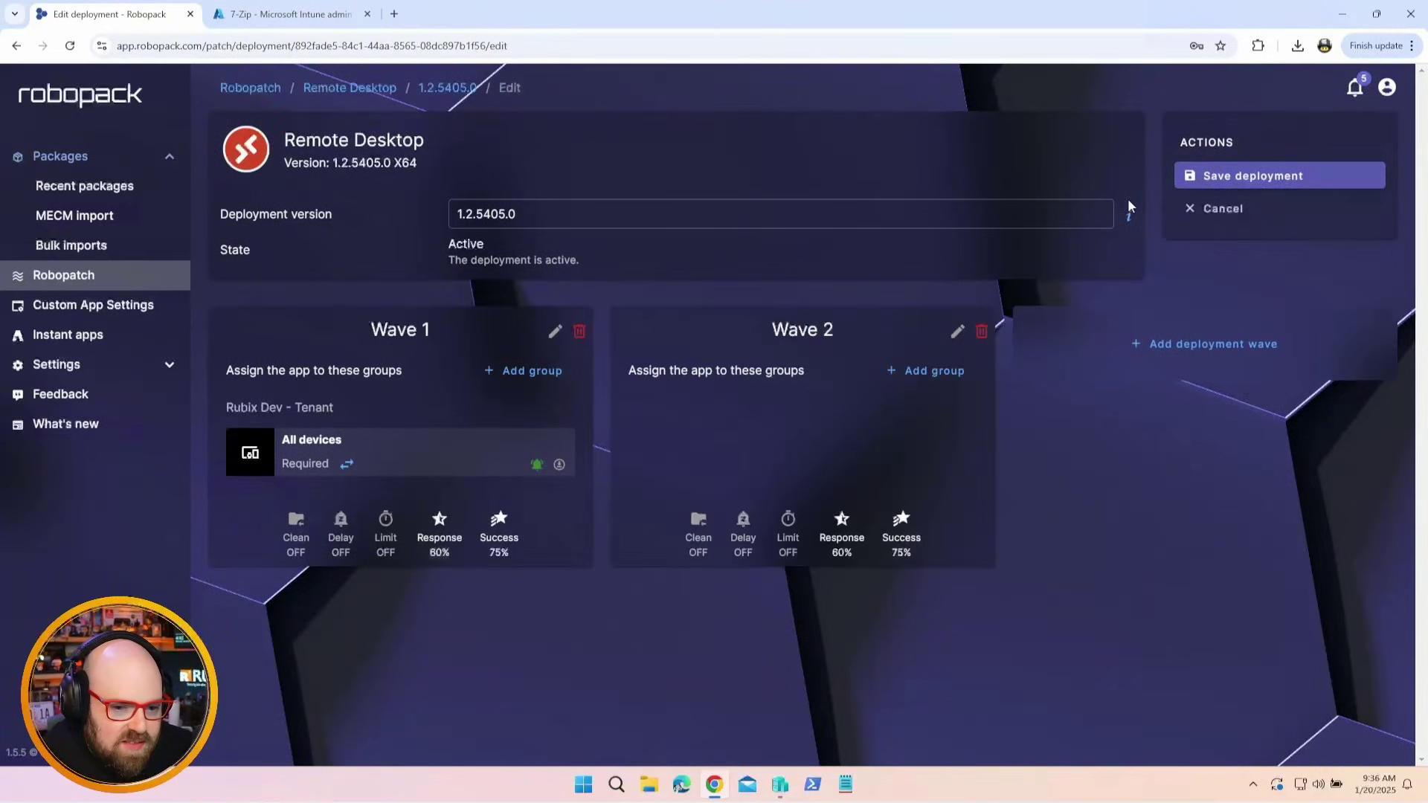